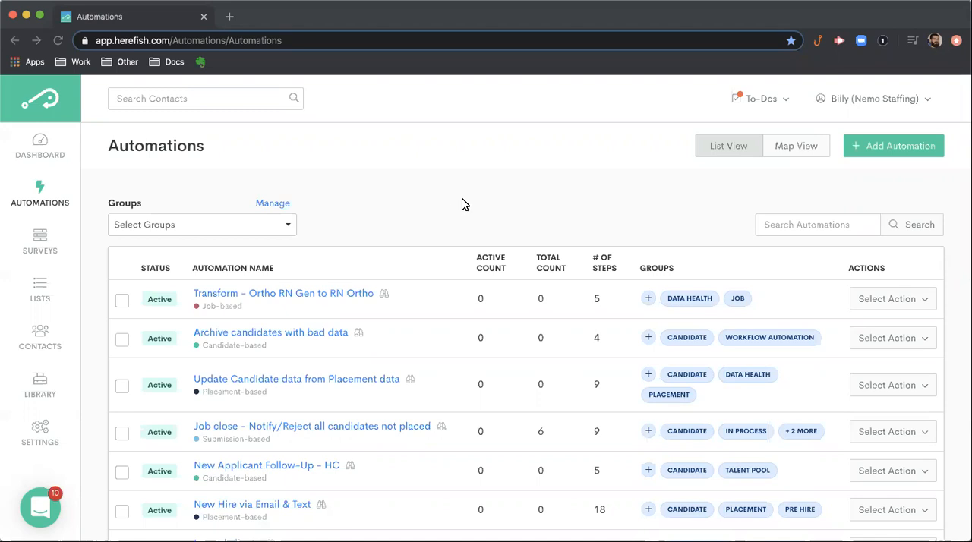
- Examine the automations list, including each automation's status, name, counts, steps and groups
scroll(461, 204, "down", 1)
scroll(461, 204, "up", 1)
scroll(417, 251, "down", 1)
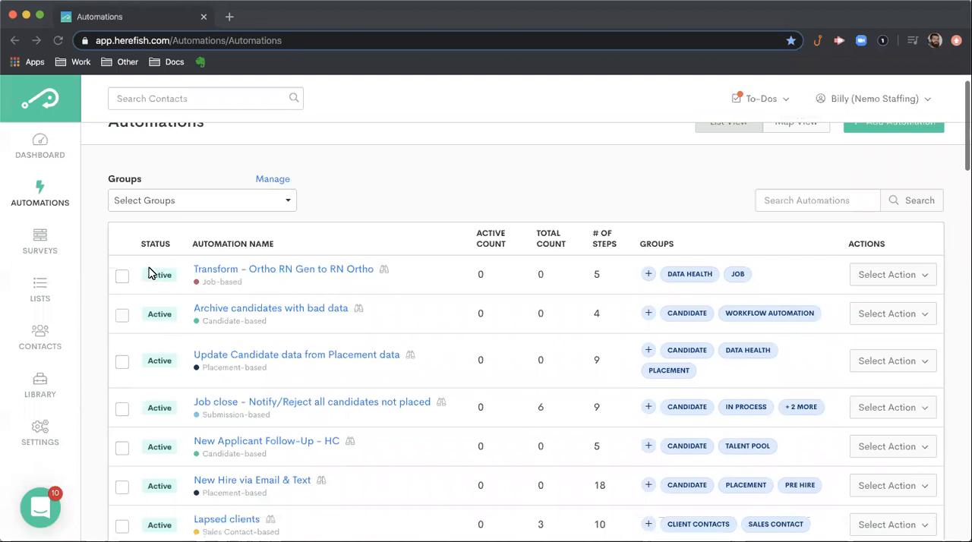
scroll(233, 296, "down", 1)
scroll(233, 296, "up", 1)
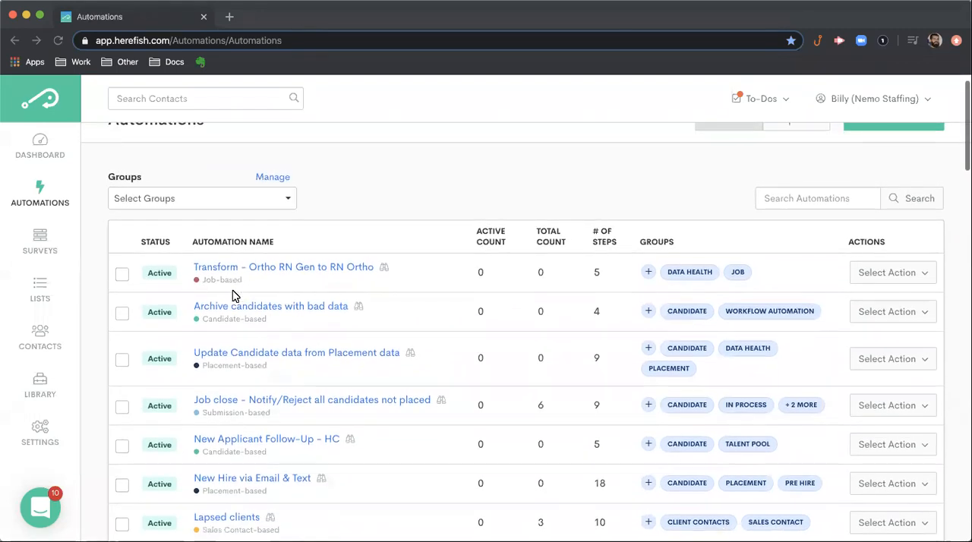
scroll(156, 271, "down", 1)
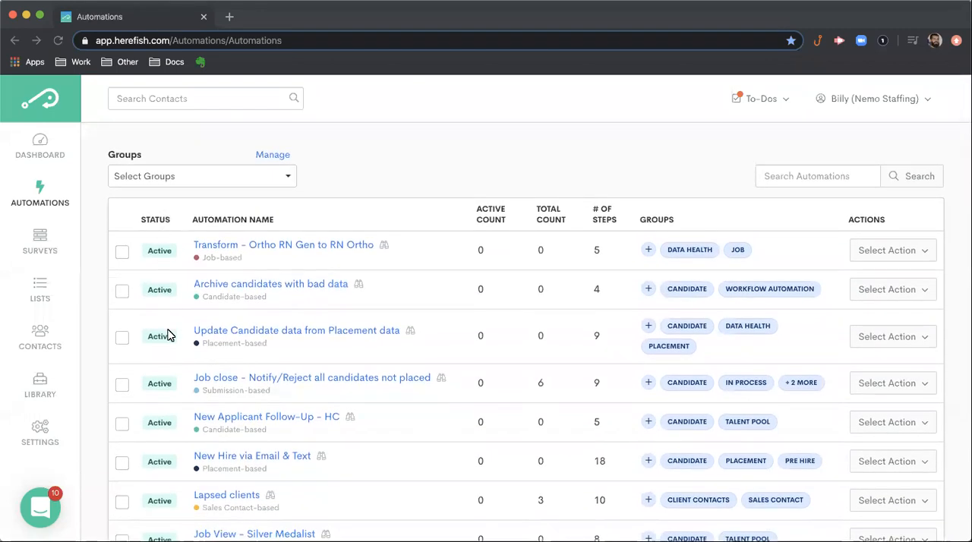
scroll(167, 338, "down", 1)
scroll(266, 249, "up", 2)
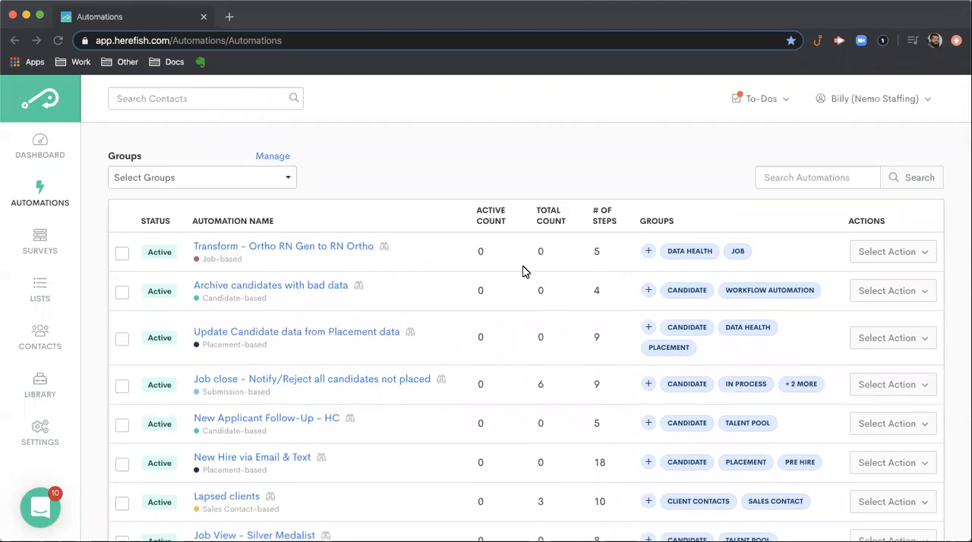
scroll(522, 271, "up", 2)
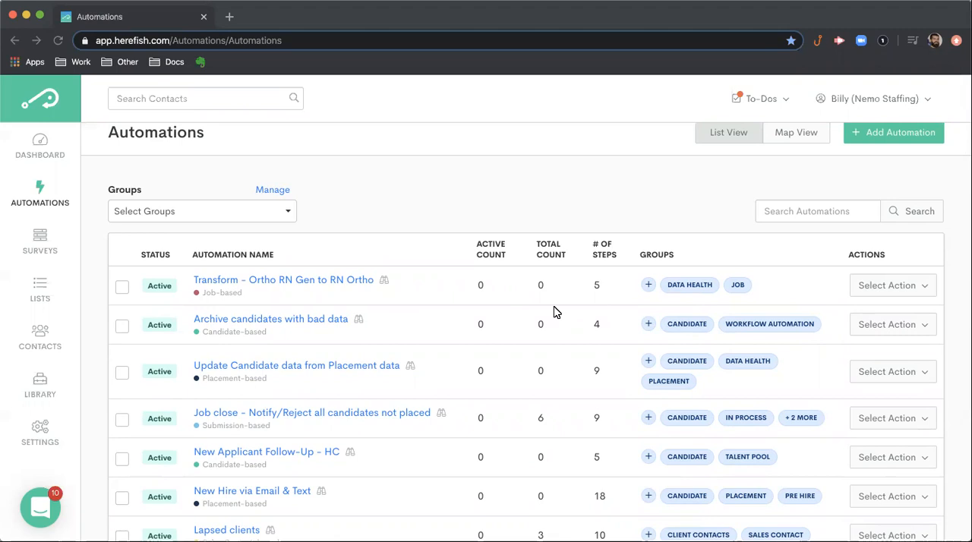
- View the group filter choices and the actions available for the Transform - Ortho RN Gen to RN Ortho automation
left_click(279, 218)
left_click(390, 190)
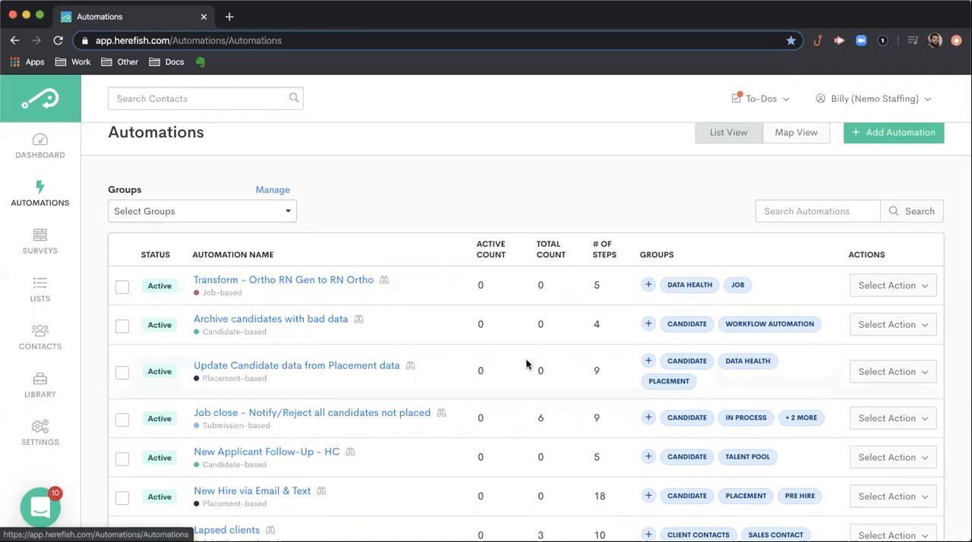
left_click(920, 287)
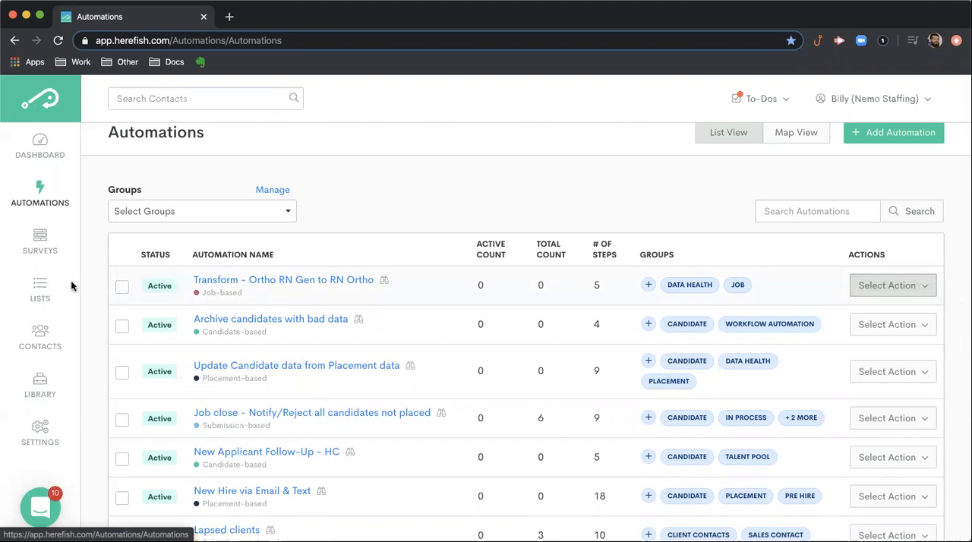
- Select the first three automations to view the available bulk actions, and clear the selection without applying any
left_click(121, 286)
left_click(121, 326)
left_click(121, 373)
left_click(599, 209)
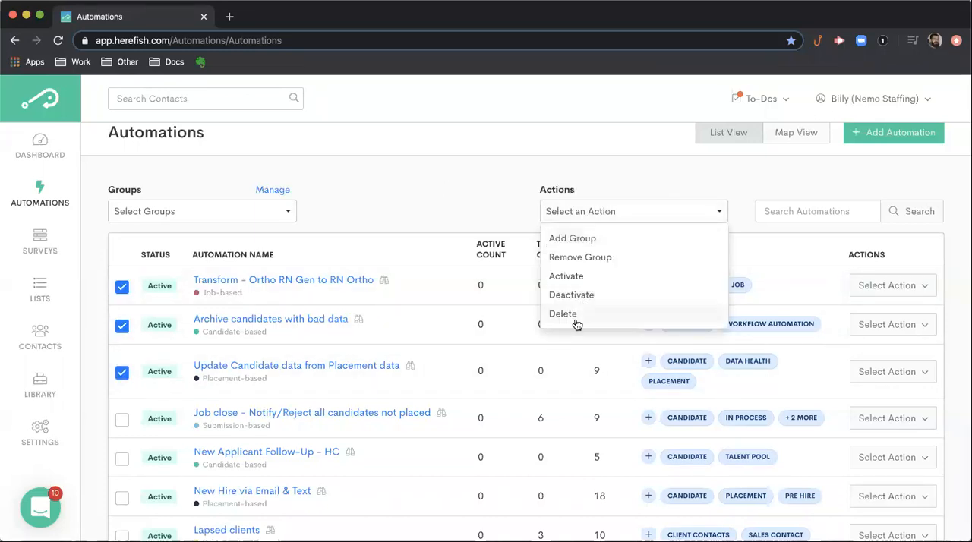
left_click(481, 202)
left_click(122, 287)
left_click(121, 326)
left_click(122, 371)
- Look through the active and paused automations further down the list and return to its beginning
scroll(305, 249, "down", 5)
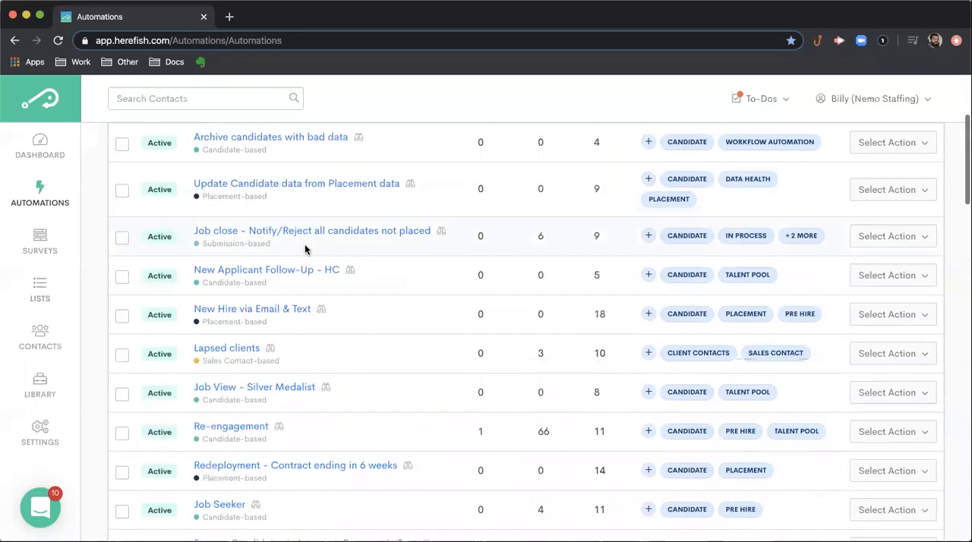
scroll(305, 249, "down", 3)
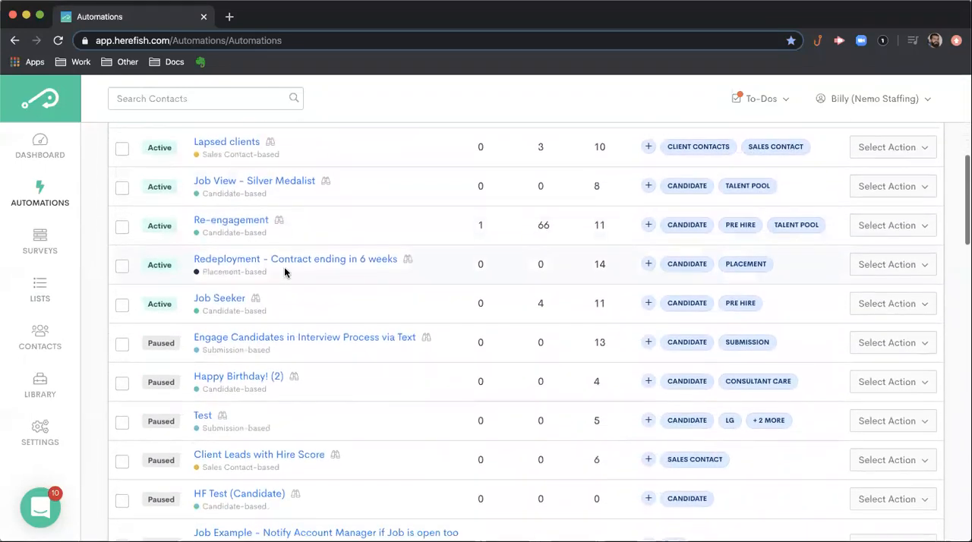
scroll(263, 380, "down", 3)
scroll(263, 379, "up", 5)
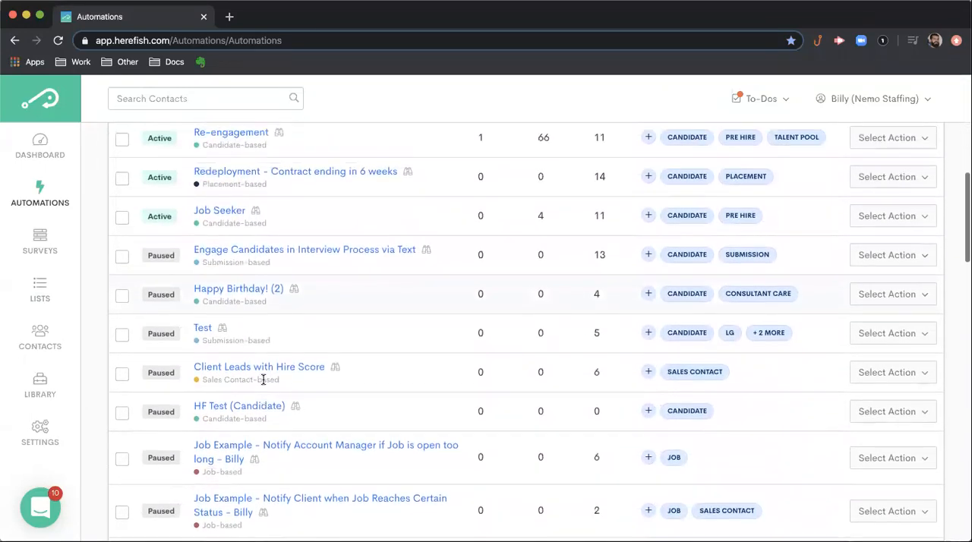
scroll(263, 380, "up", 7)
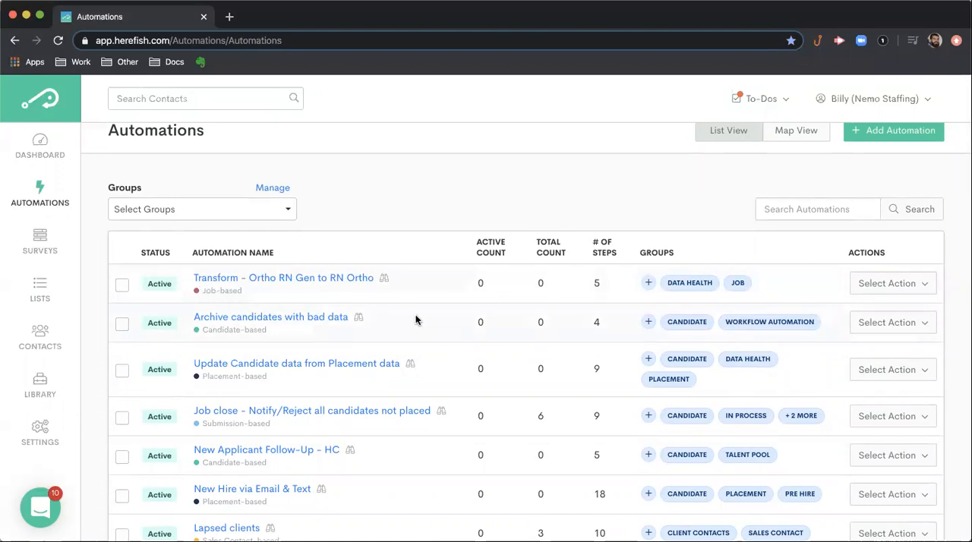
scroll(415, 319, "down", 2)
scroll(577, 296, "up", 3)
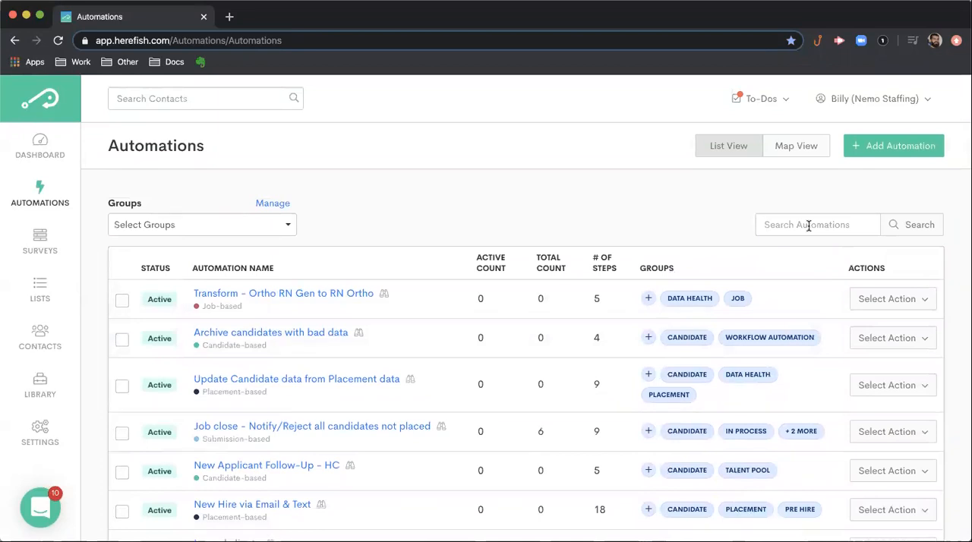
- Search the automations by a person's first name, and clear the search to list all automations again
type("Billy")
left_click(914, 228)
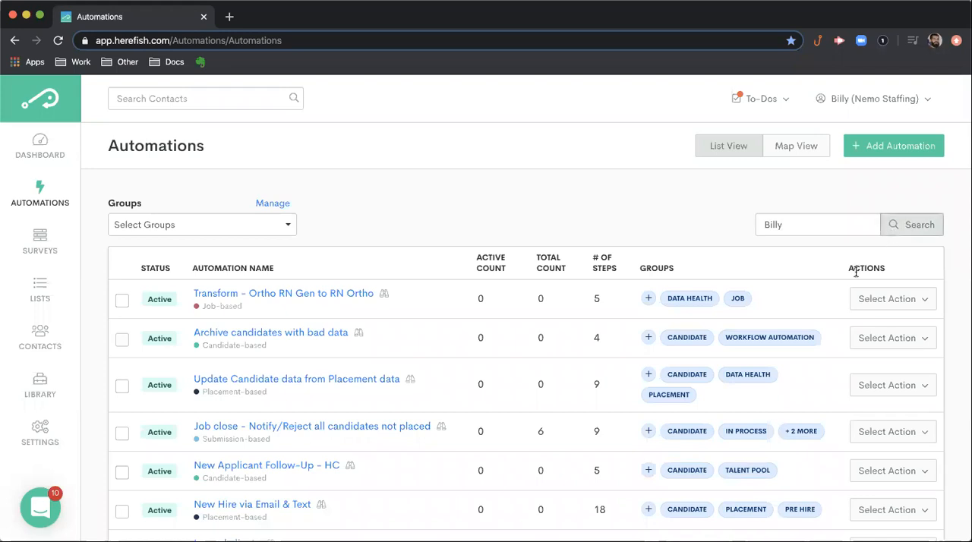
left_click_drag(815, 228, 736, 225)
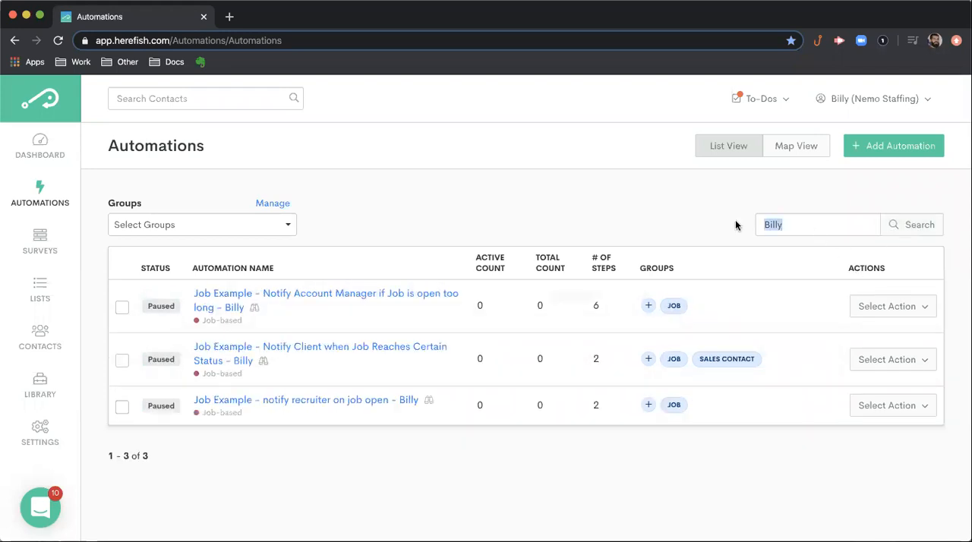
key("BackSpace")
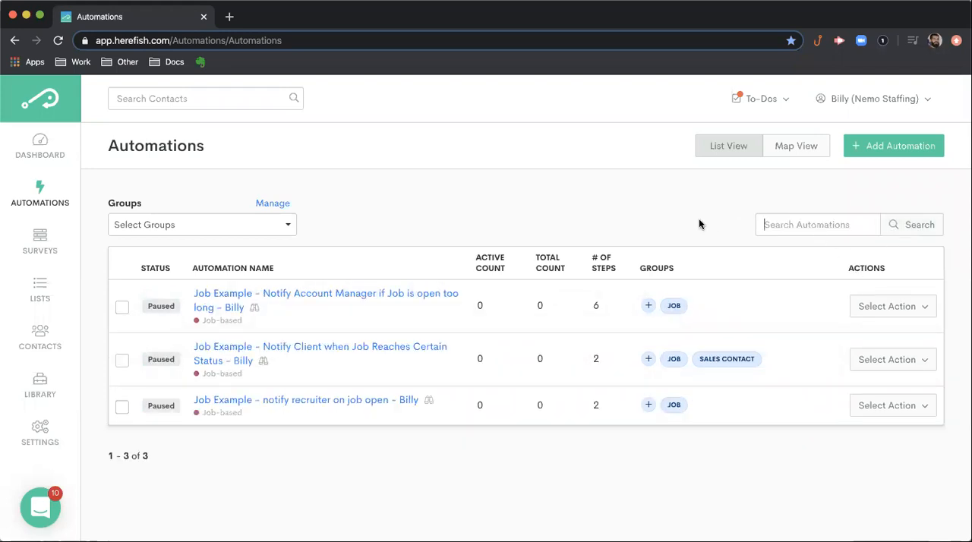
key("Return")
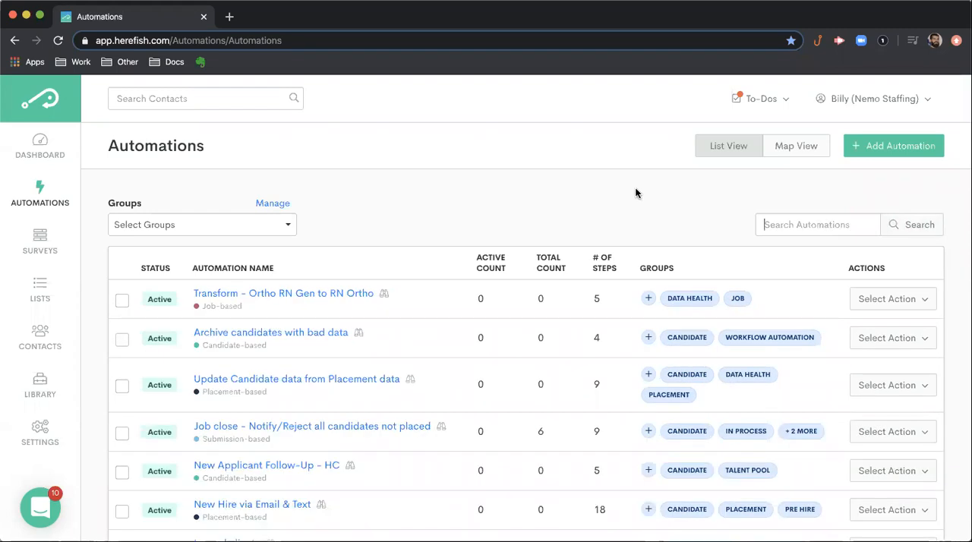
- Preview the steps of the Transform - Ortho RN Gen to RN Ortho automation and close the preview
left_click(384, 296)
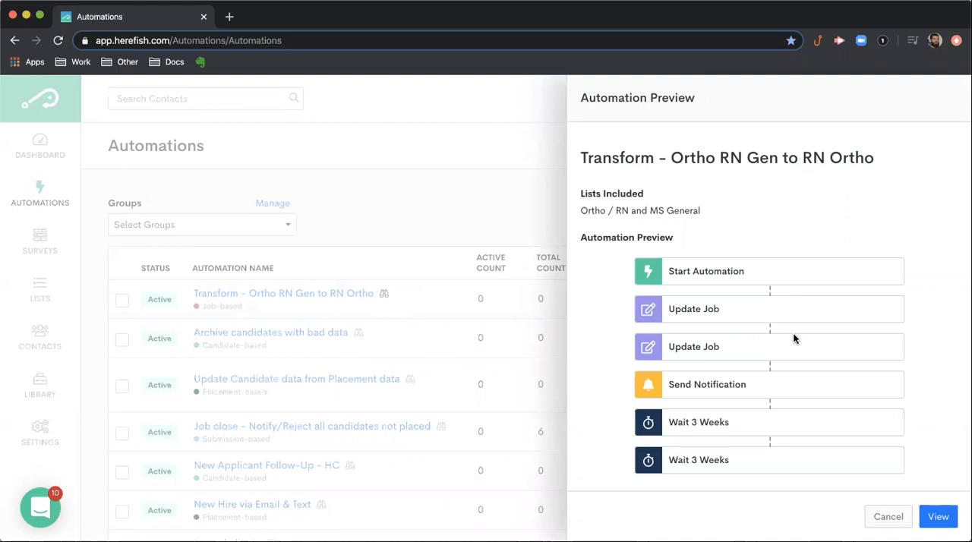
scroll(793, 339, "down", 1)
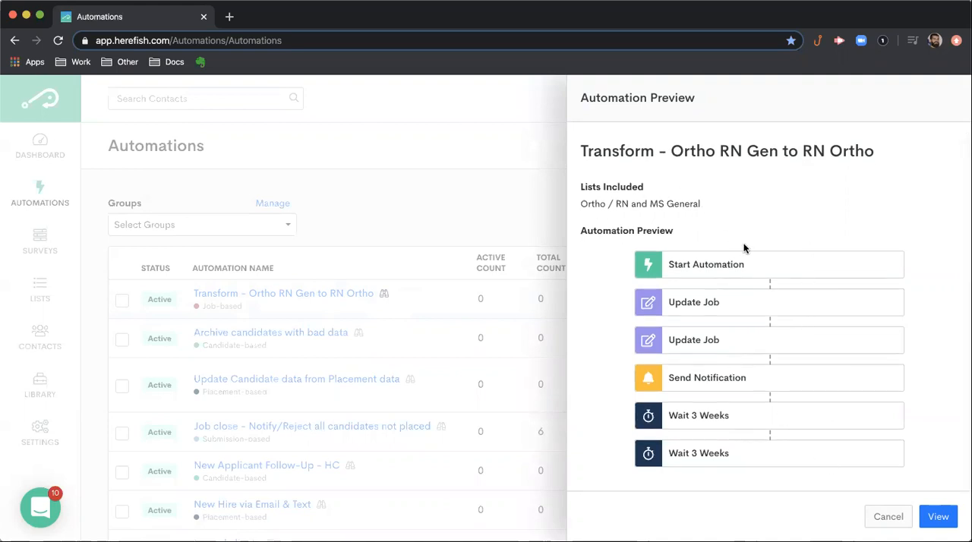
left_click(889, 521)
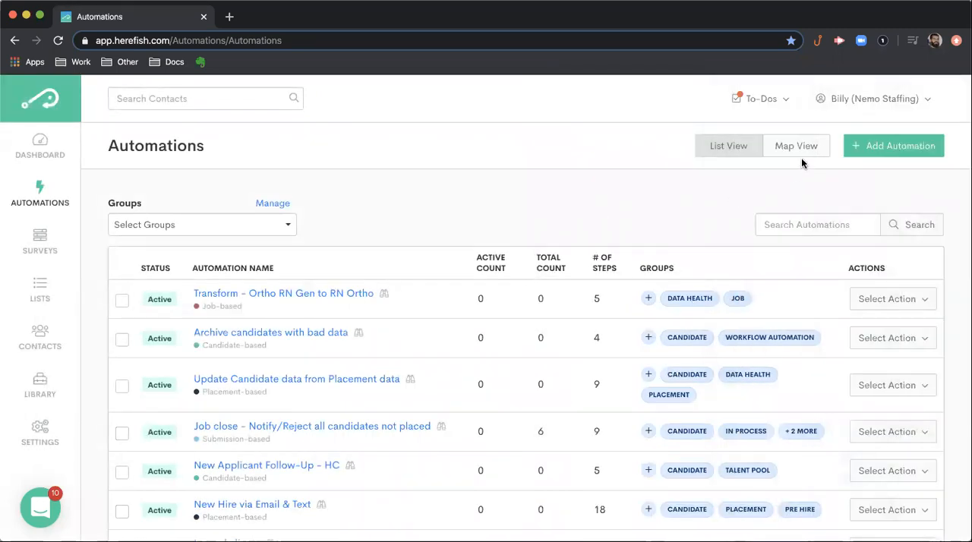
- Switch the automations to the map view and look through the stages from Data Health to Client Contacts
left_click(785, 152)
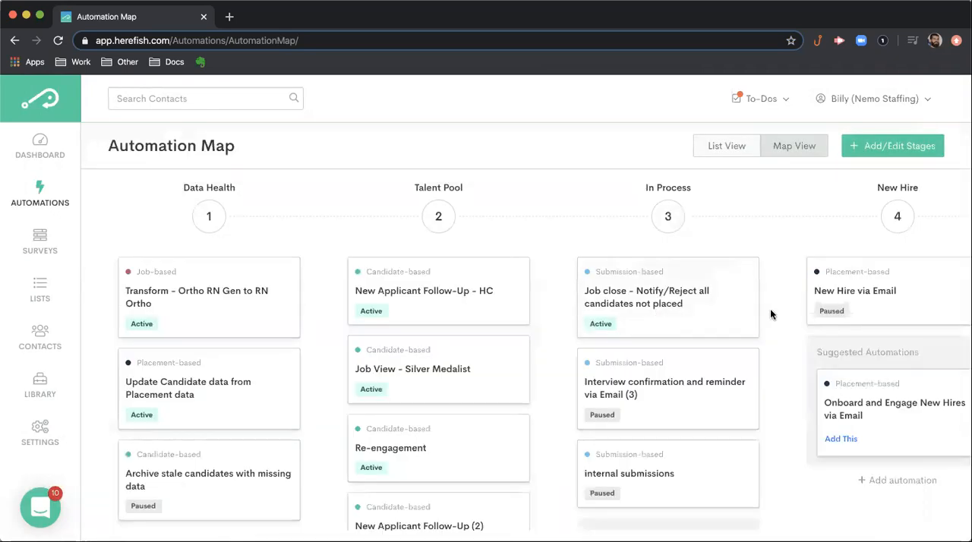
scroll(770, 314, "right", 3)
scroll(771, 314, "left", 2)
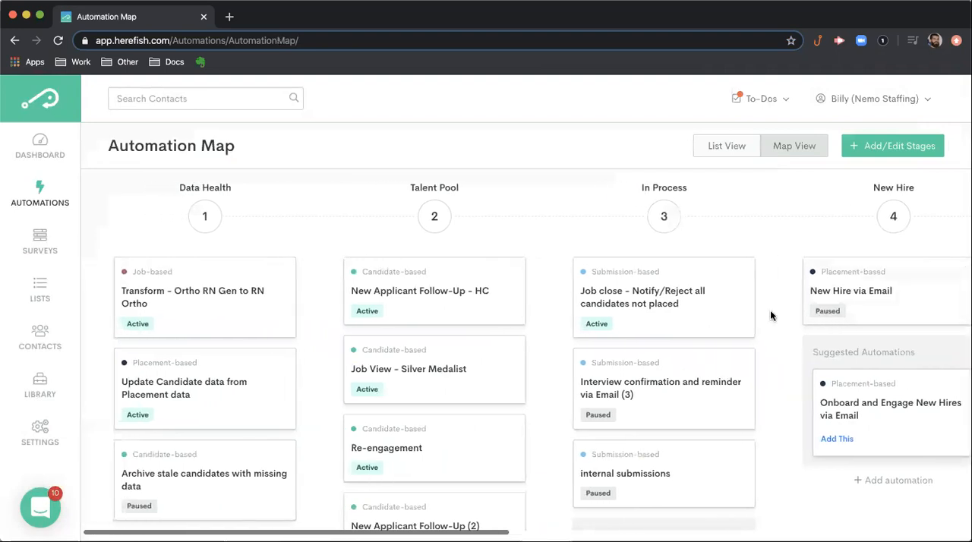
scroll(770, 315, "right", 6)
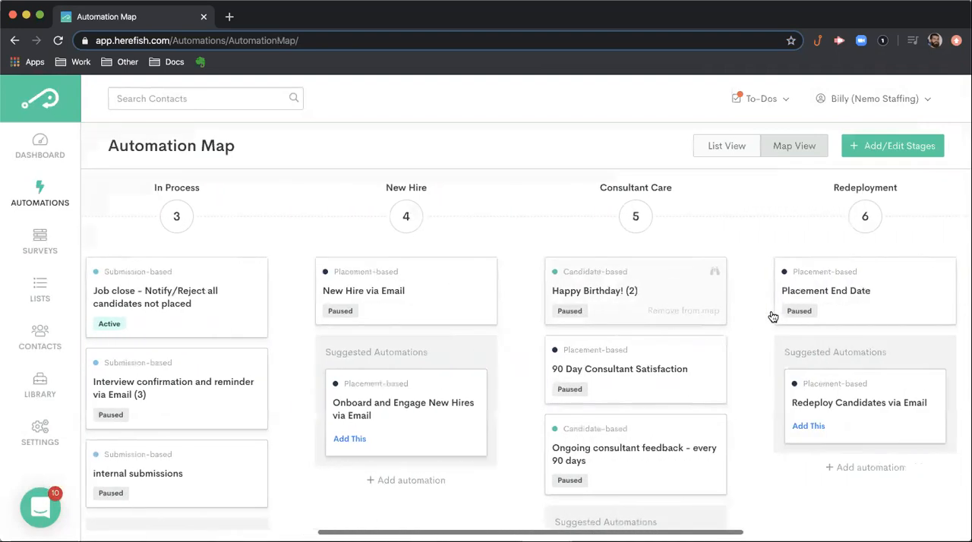
scroll(773, 316, "right", 6)
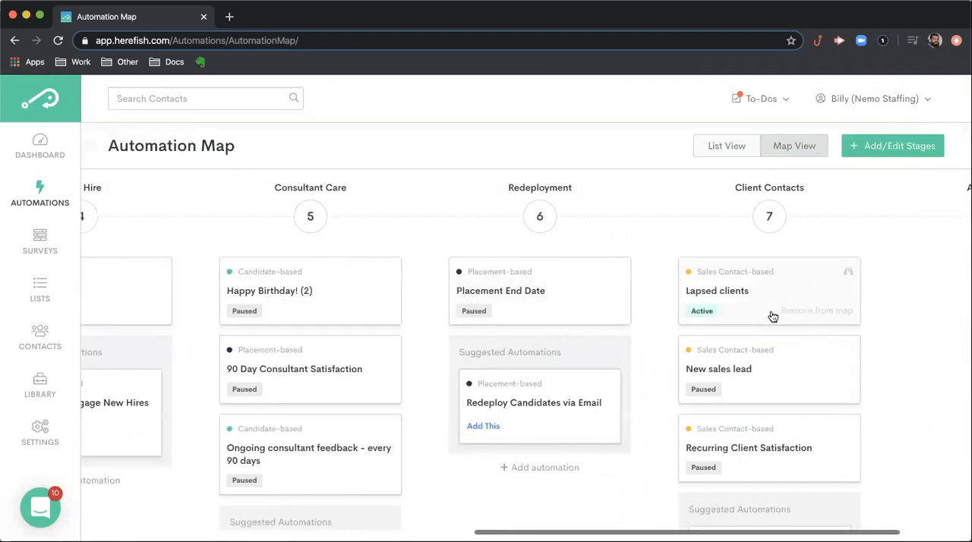
scroll(772, 316, "left", 14)
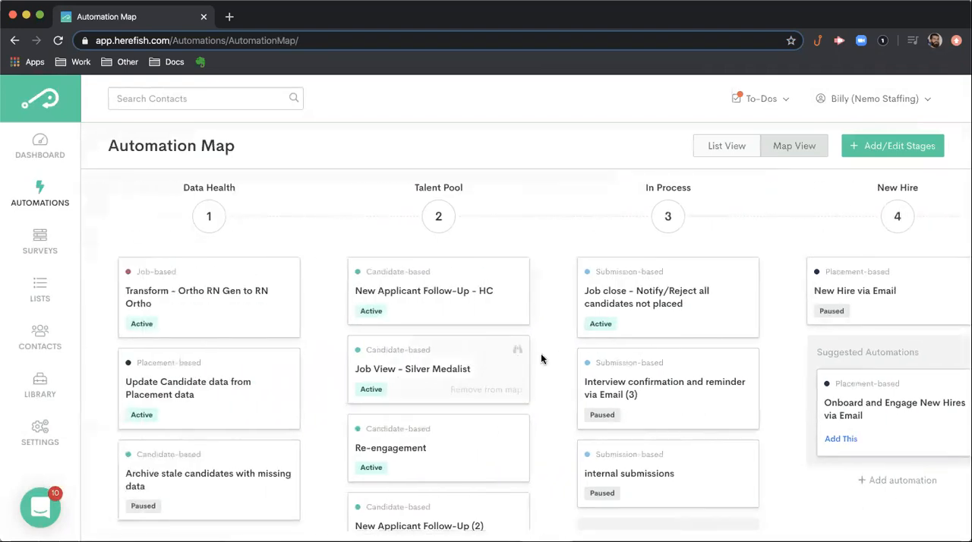
- Open the preview of the Job View - Silver Medalist automation in the Talent Pool stage and close it
left_click(435, 365)
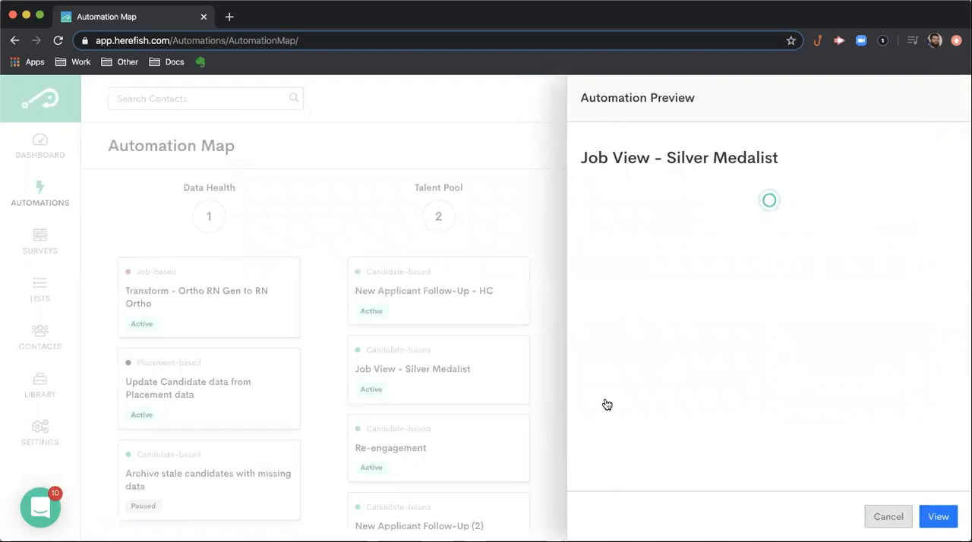
left_click(606, 404)
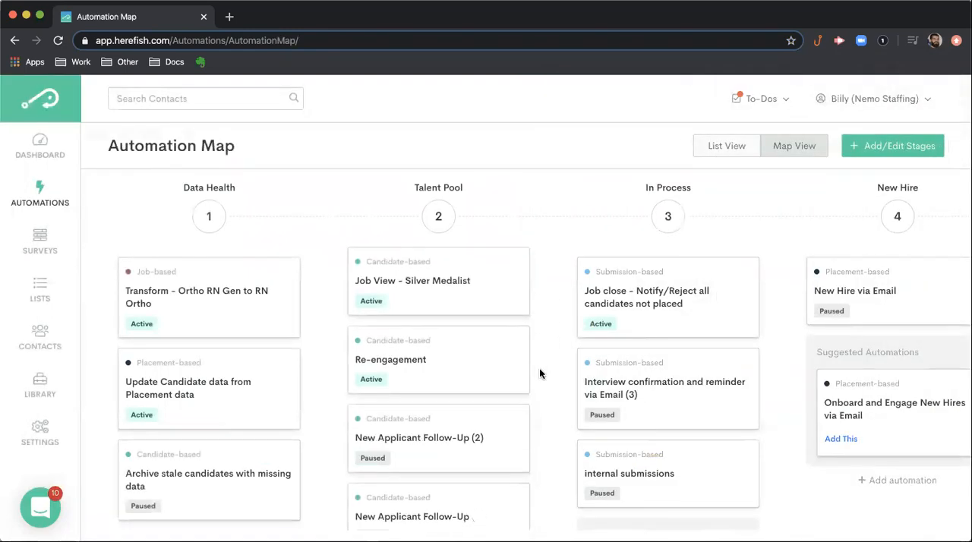
- View the suggested automations and the form for adding an automation to the In Process stage, closing it without adding one
scroll(540, 372, "down", 2)
scroll(653, 421, "down", 5)
scroll(490, 404, "down", 2)
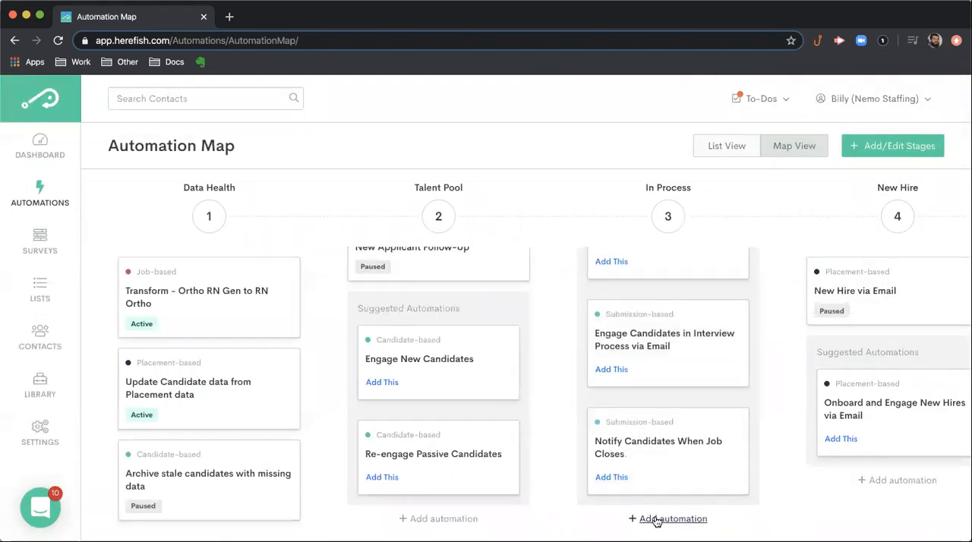
left_click(656, 521)
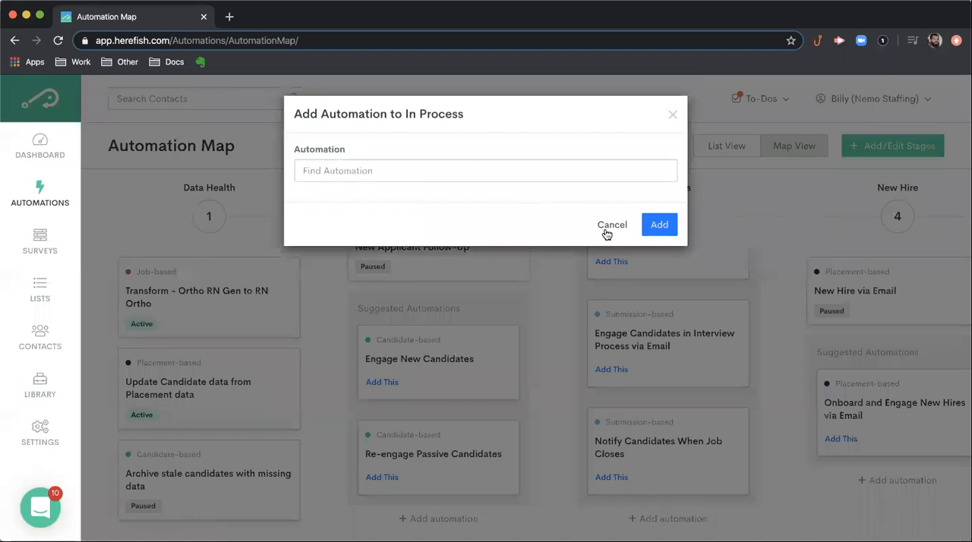
left_click(743, 394)
scroll(706, 381, "up", 5)
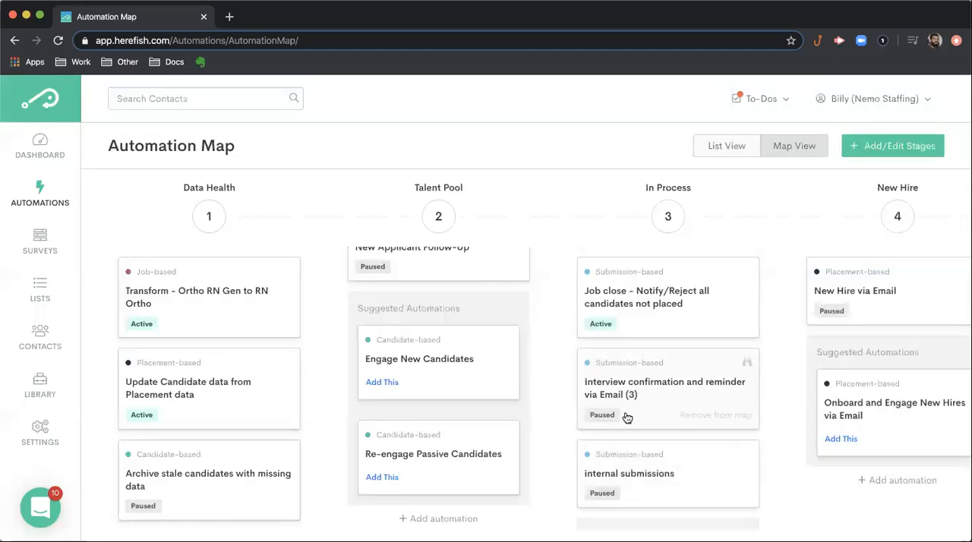
scroll(455, 354, "up", 5)
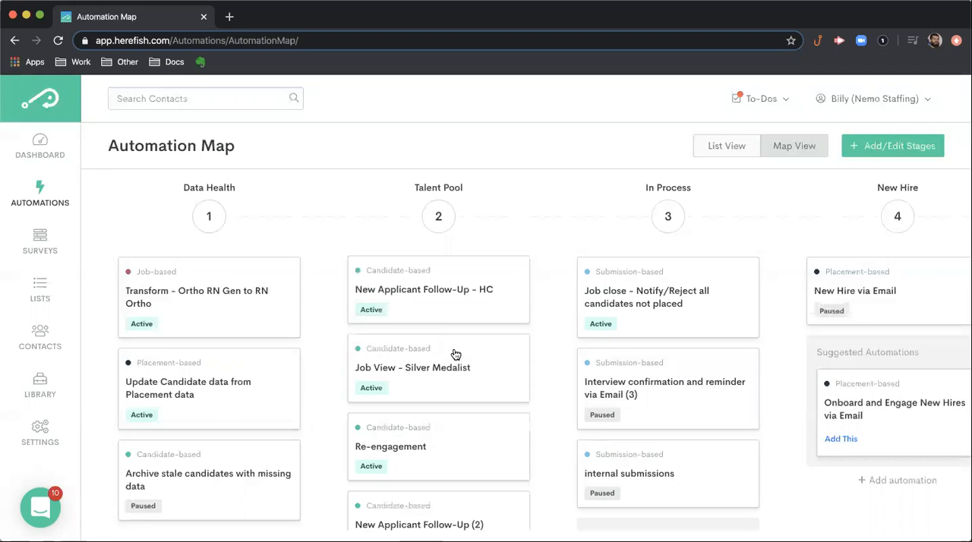
- View the options for adding and managing automation map stages, cancel without changes, and return to the first stages
scroll(768, 380, "right", 5)
scroll(755, 376, "right", 5)
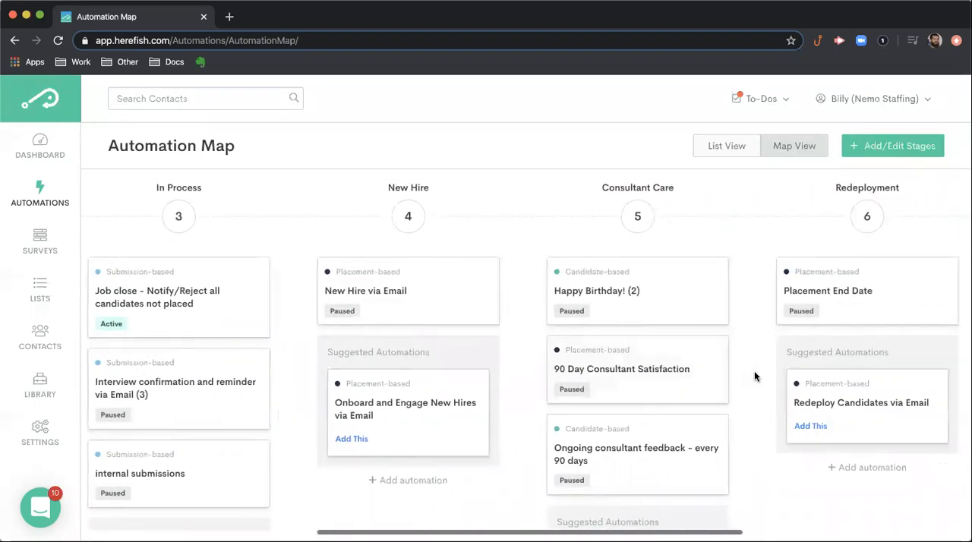
left_click(920, 146)
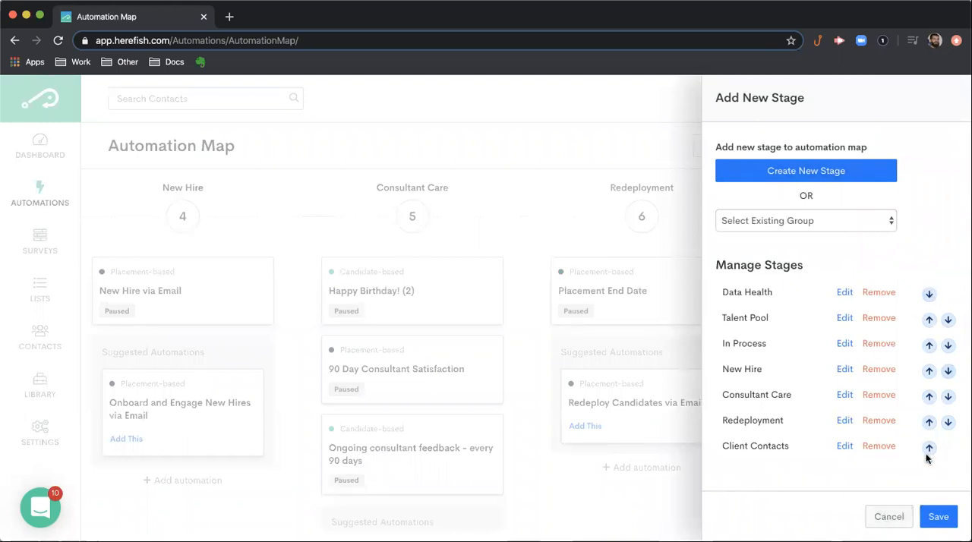
left_click(893, 519)
scroll(685, 452, "left", 5)
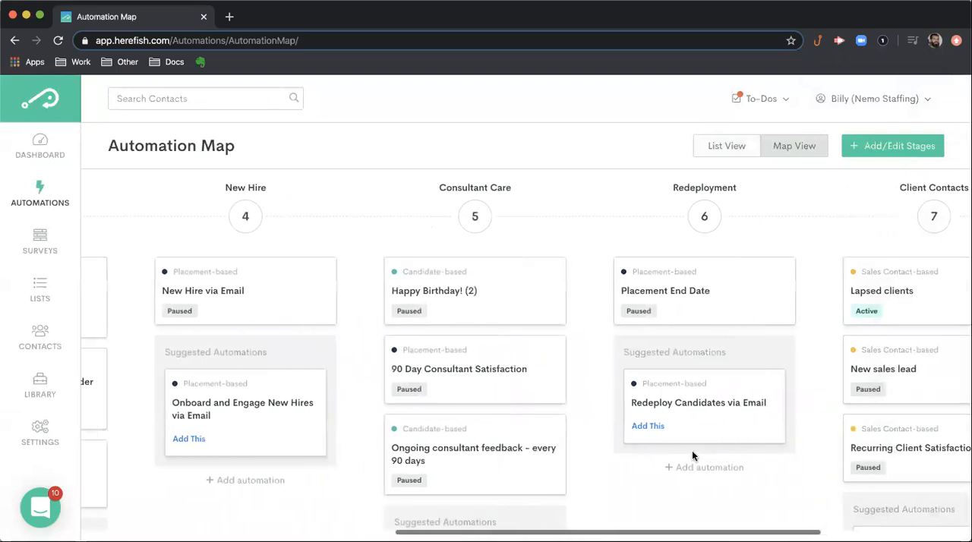
scroll(695, 453, "left", 6)
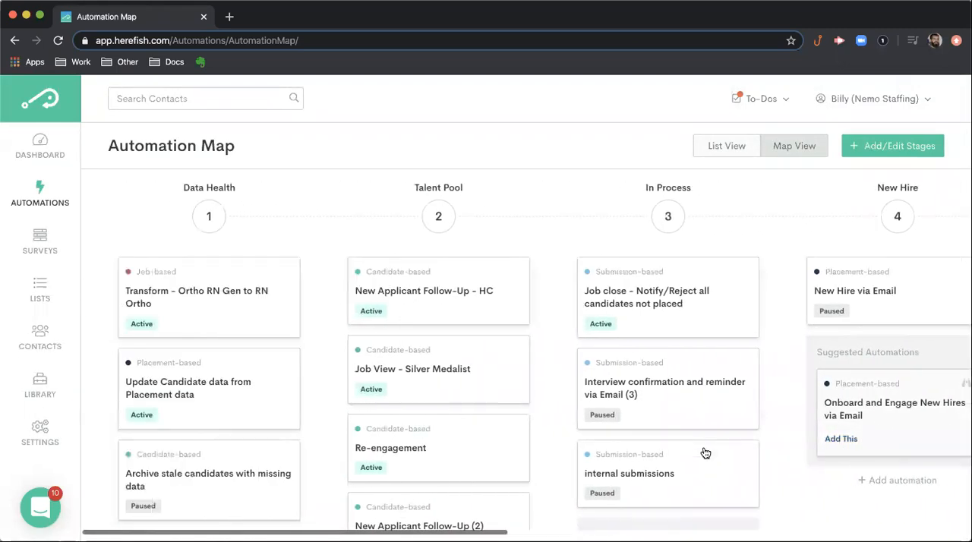
- Review the suggested automations in the In Process stage and switch the automations back to the list view
scroll(705, 453, "down", 1)
scroll(705, 454, "down", 3)
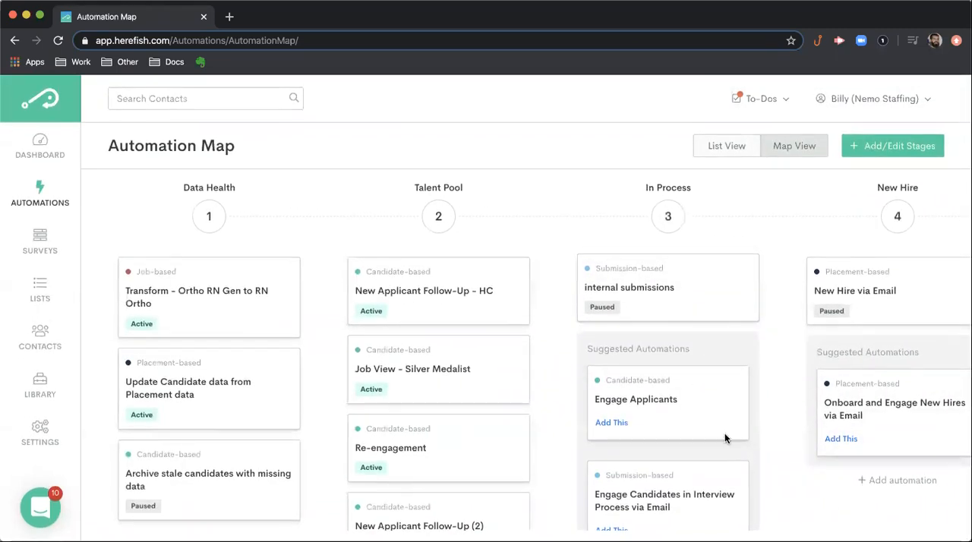
scroll(335, 365, "down", 1)
scroll(356, 346, "up", 1)
left_click(724, 149)
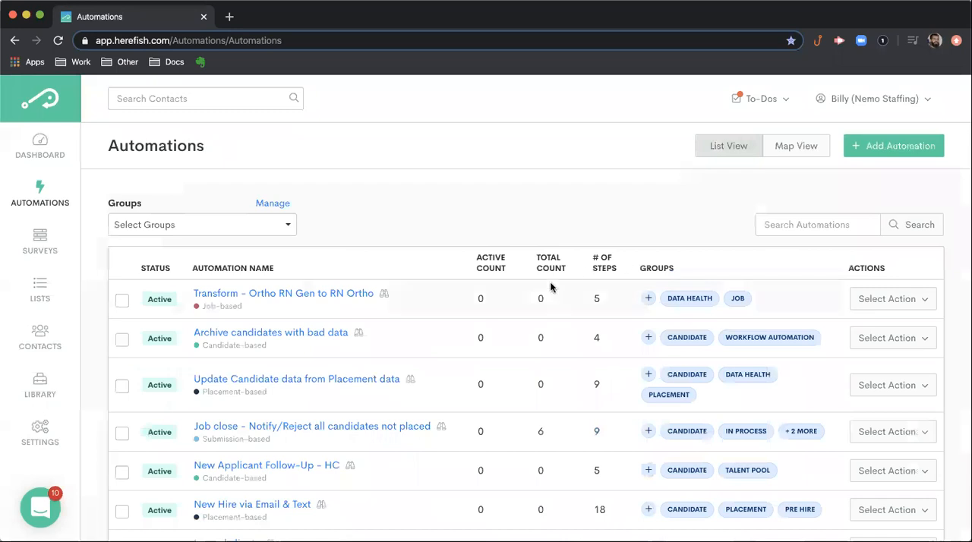
scroll(515, 315, "down", 5)
scroll(514, 314, "up", 4)
scroll(513, 315, "up", 1)
- Open the form for adding a new automation and look through the available blueprints across all categories
left_click(902, 148)
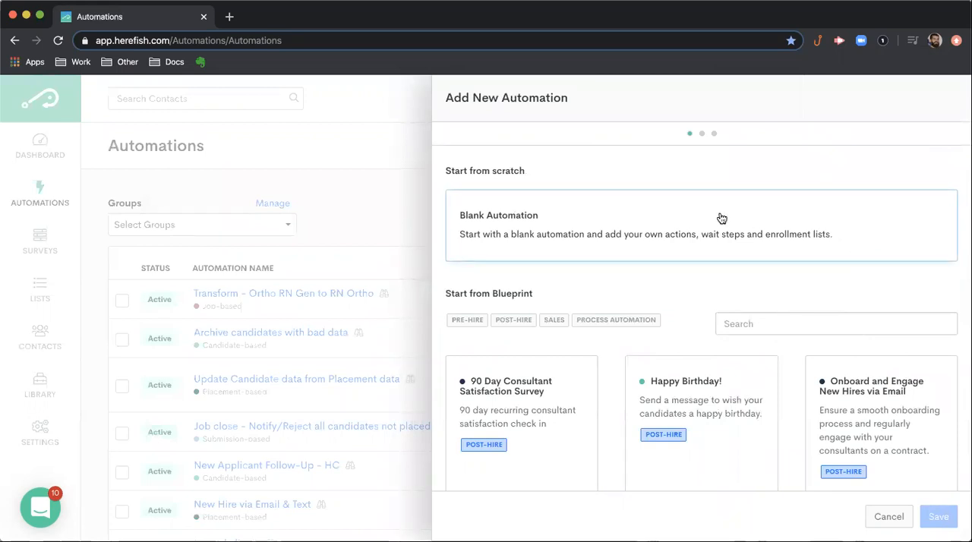
scroll(729, 260, "down", 4)
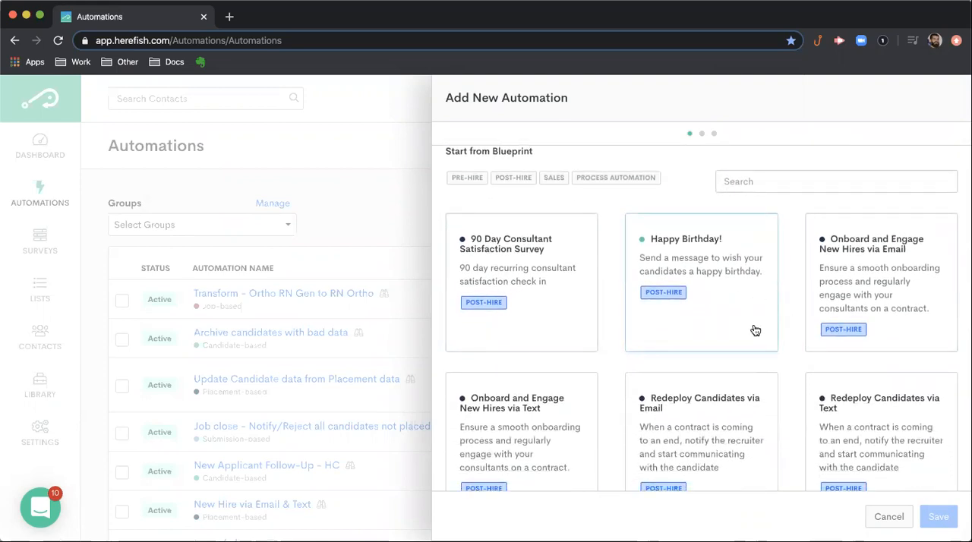
scroll(756, 330, "down", 2)
scroll(756, 330, "down", 8)
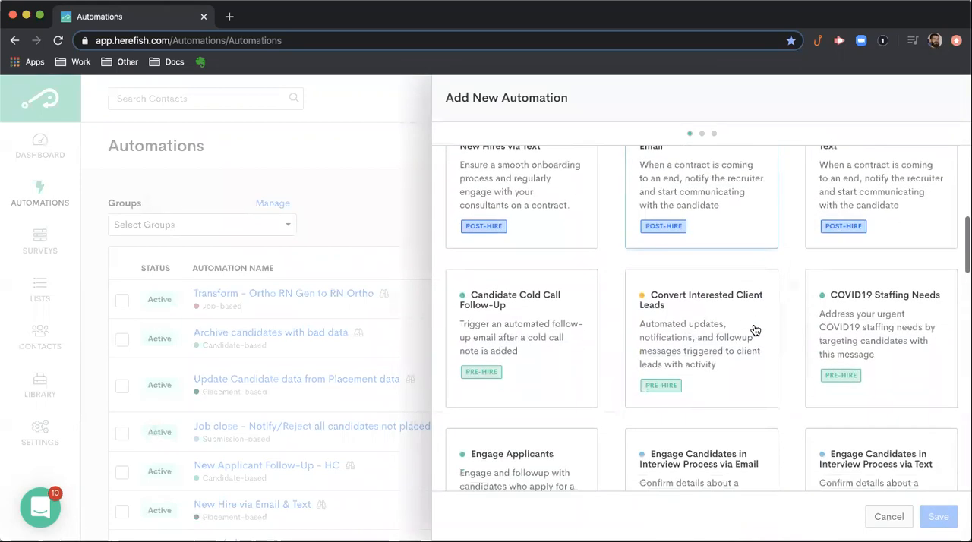
scroll(756, 330, "down", 8)
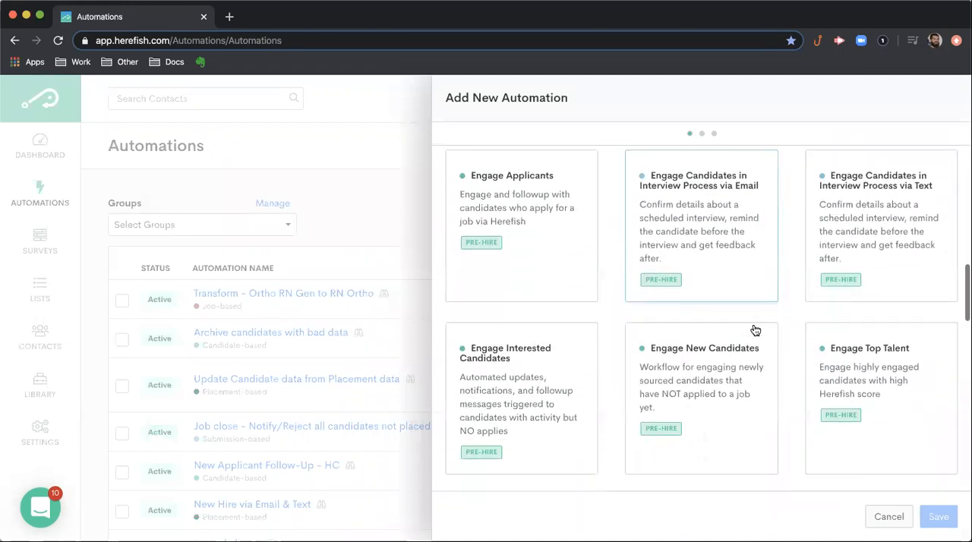
scroll(756, 329, "down", 9)
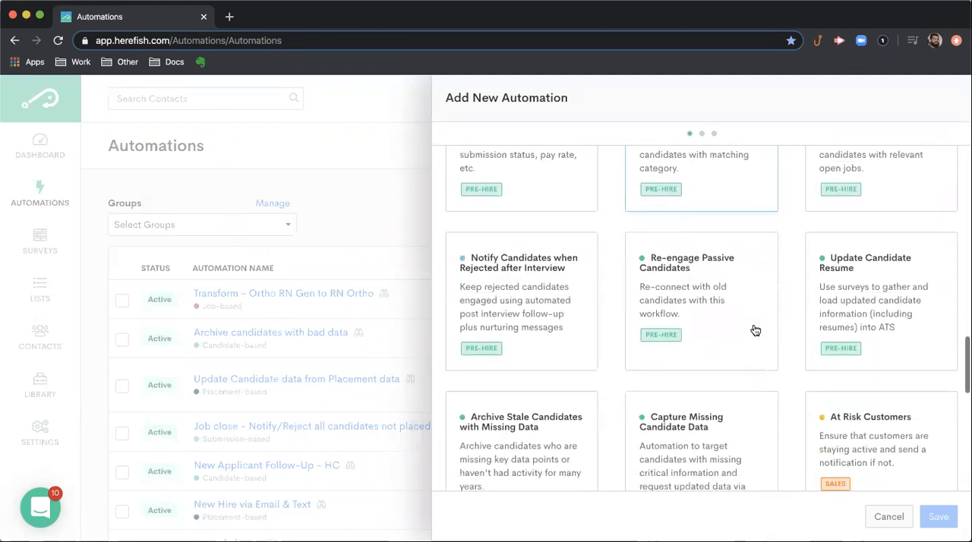
scroll(756, 330, "down", 5)
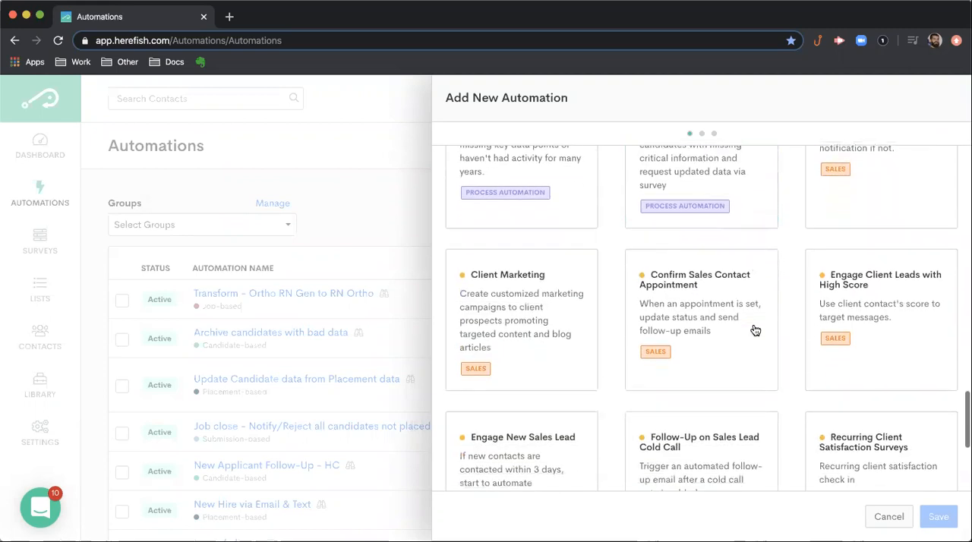
scroll(754, 325, "up", 5)
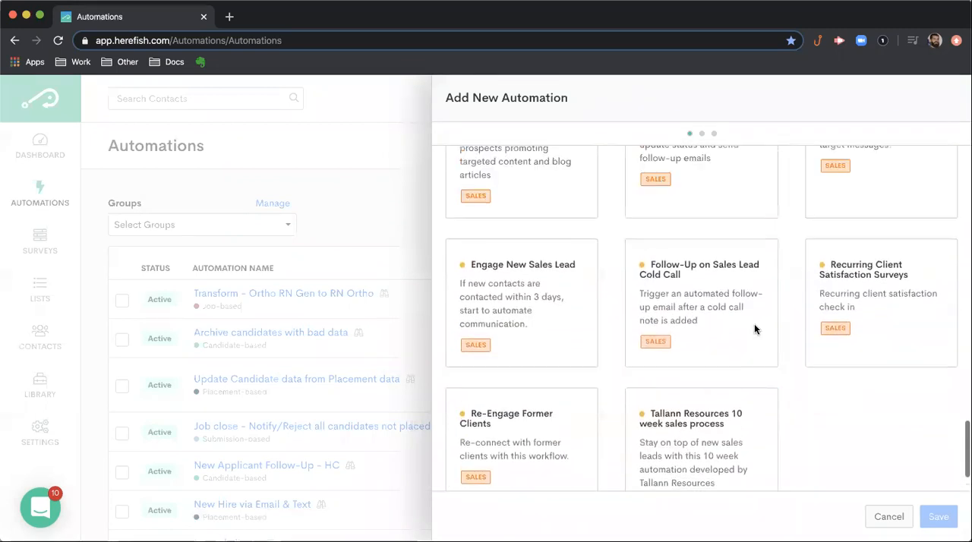
scroll(687, 347, "up", 10)
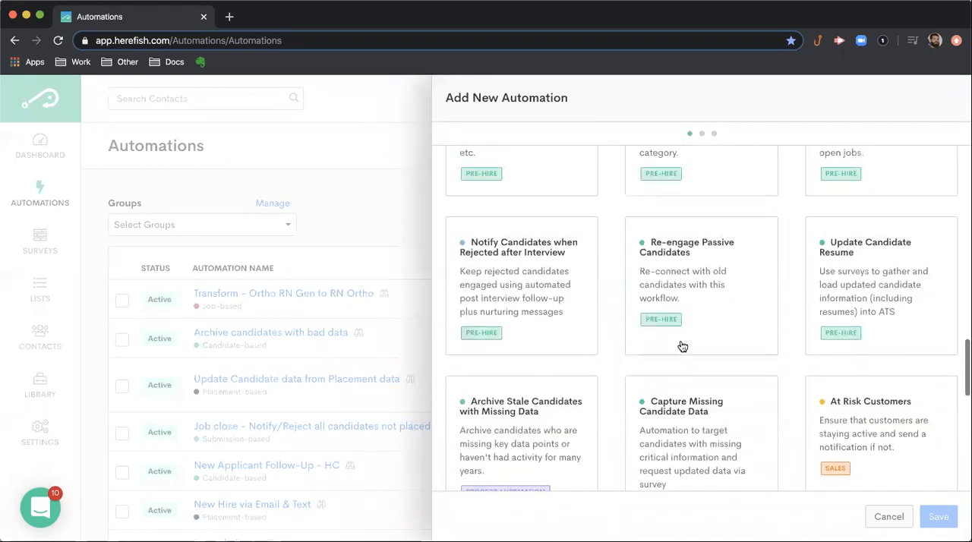
scroll(682, 347, "up", 10)
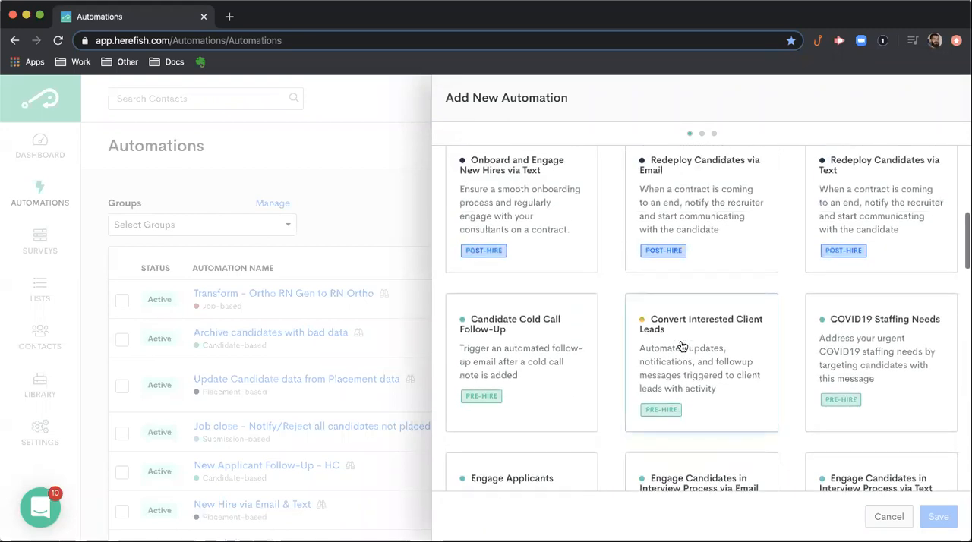
scroll(682, 347, "down", 1)
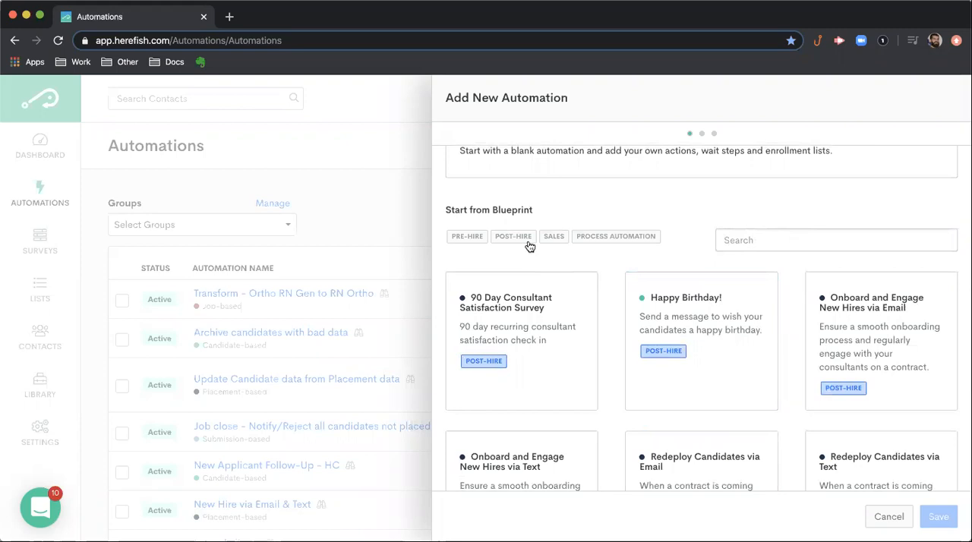
- Try the Pre-Hire blueprint filter and open the Candidate Cold Call Follow-Up blueprint, going back without saving it
left_click(476, 241)
left_click(477, 241)
scroll(623, 319, "down", 1)
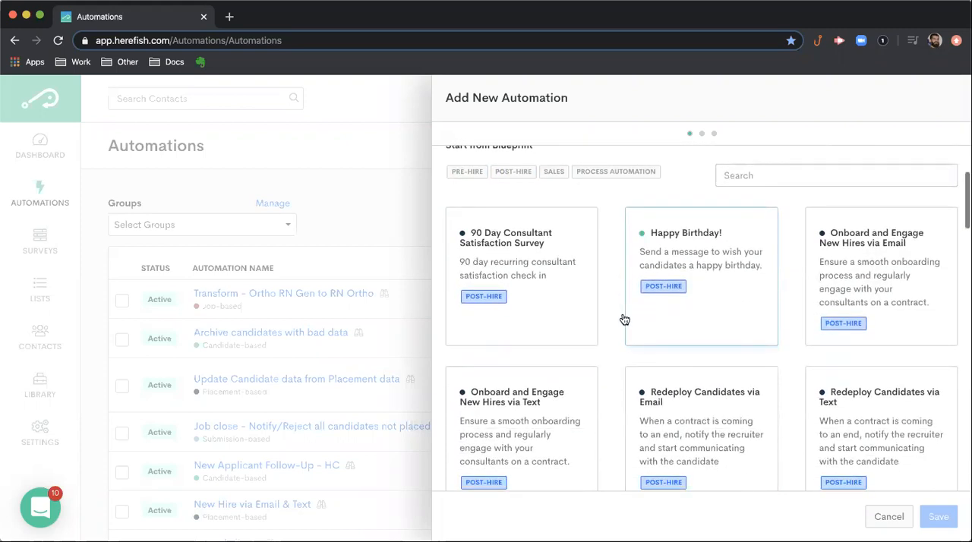
scroll(624, 320, "down", 5)
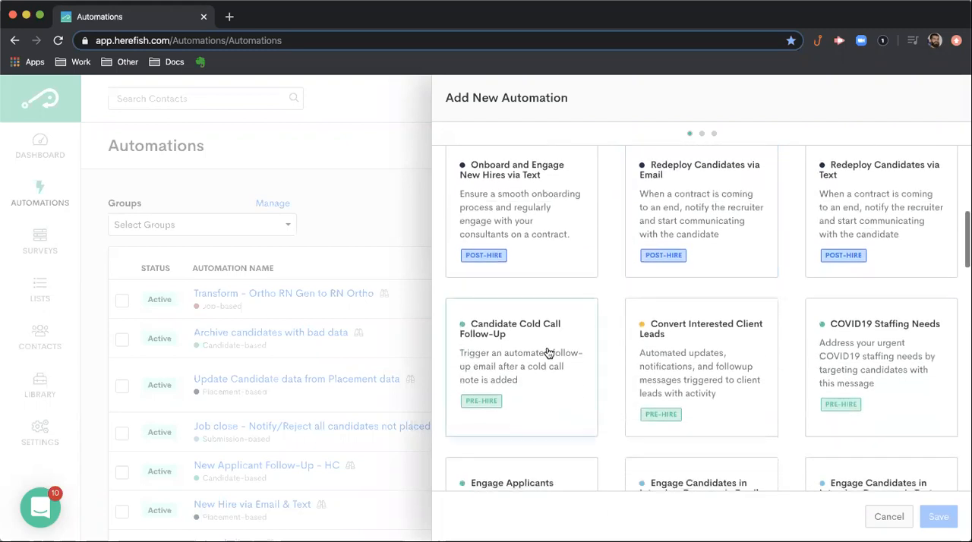
left_click(559, 350)
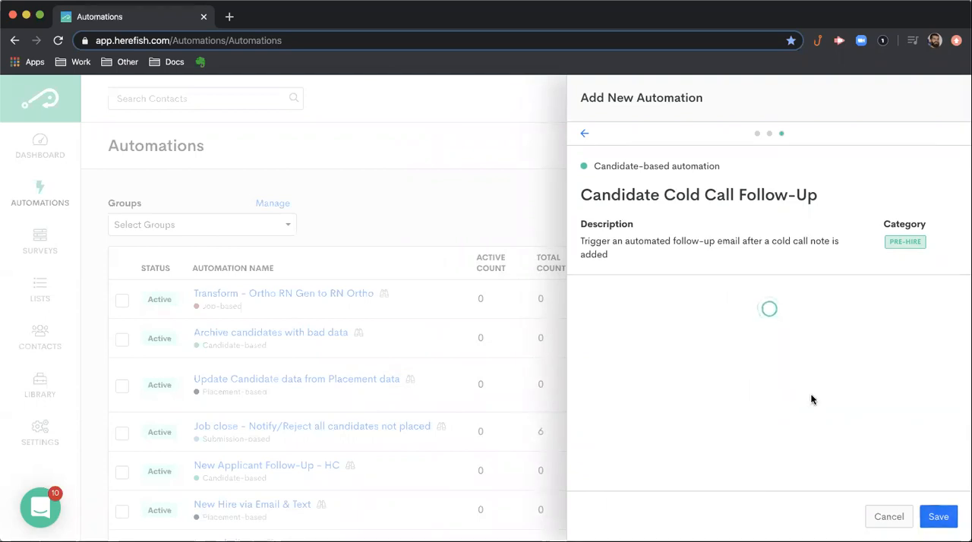
left_click(585, 134)
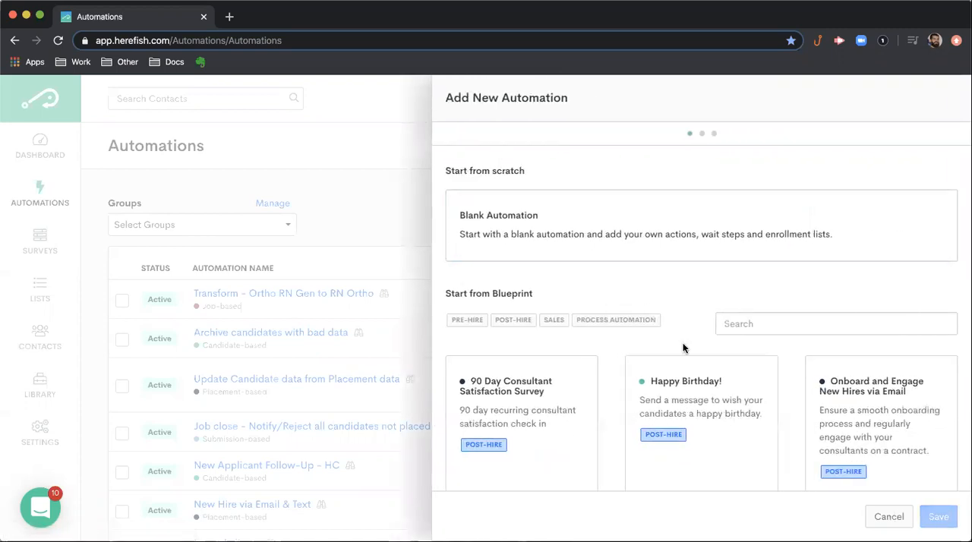
- Start a blank automation and review the record types from Candidate-based to Job-based
scroll(686, 340, "down", 1)
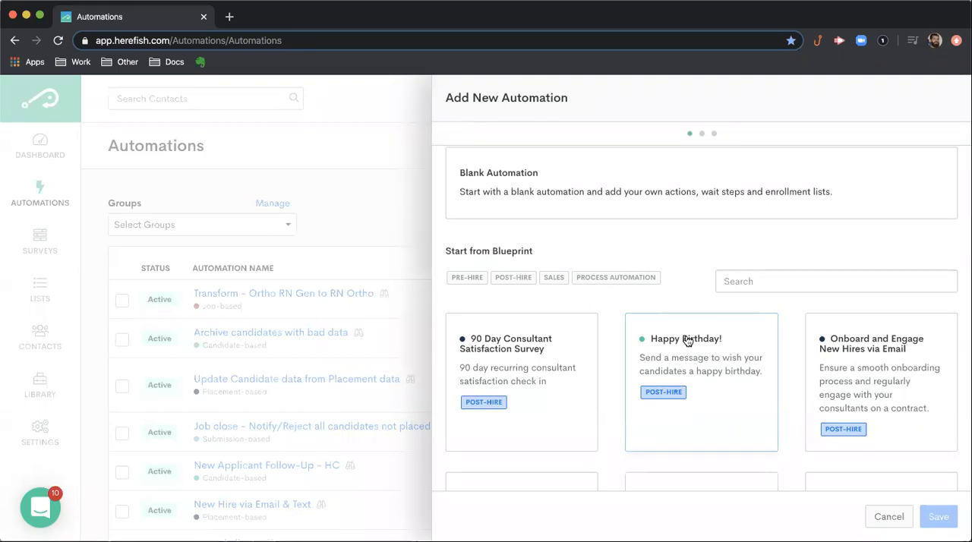
left_click(701, 191)
scroll(708, 296, "up", 1)
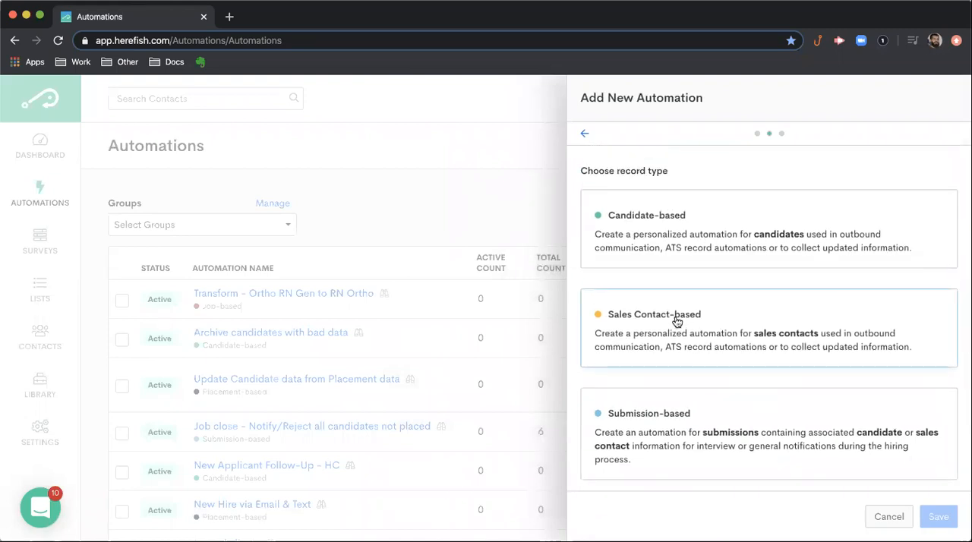
scroll(678, 325, "down", 5)
scroll(698, 329, "down", 2)
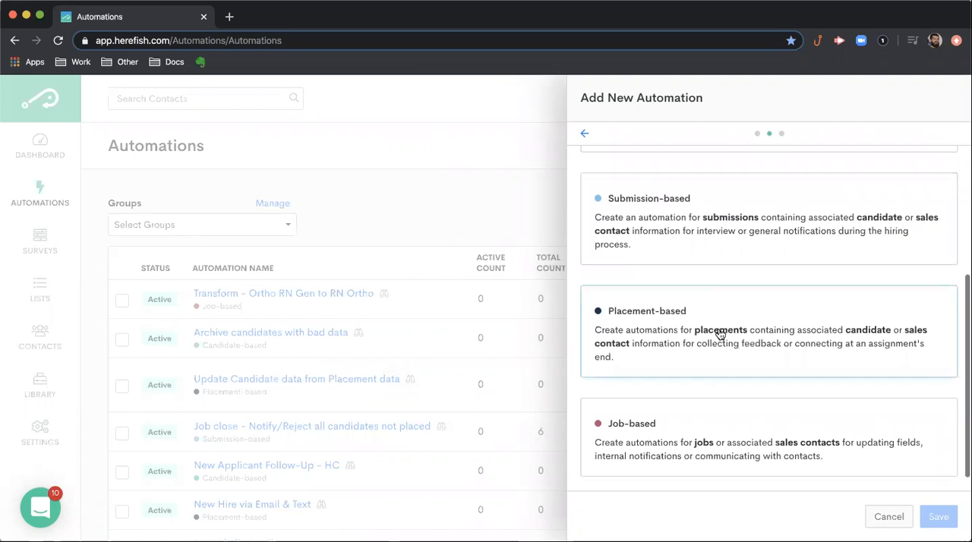
scroll(720, 334, "up", 6)
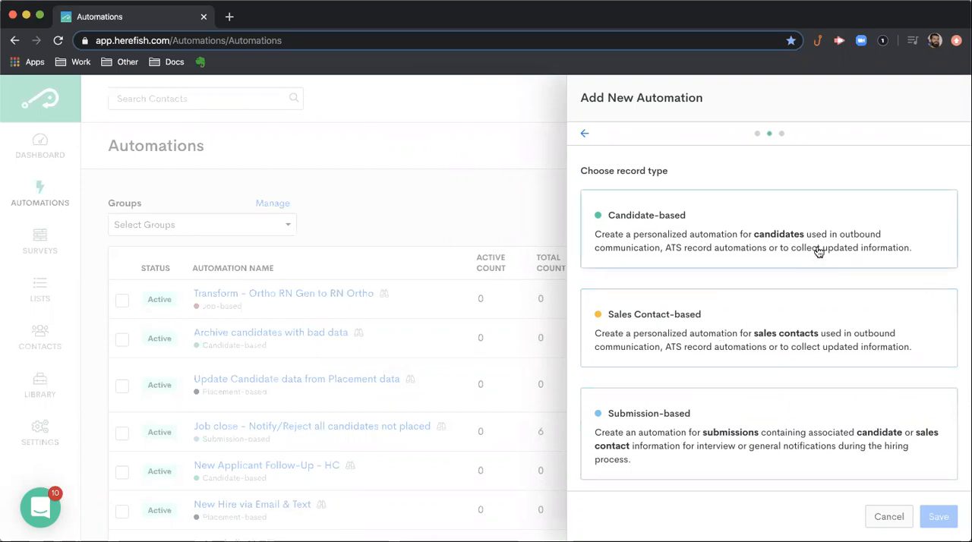
scroll(772, 329, "down", 3)
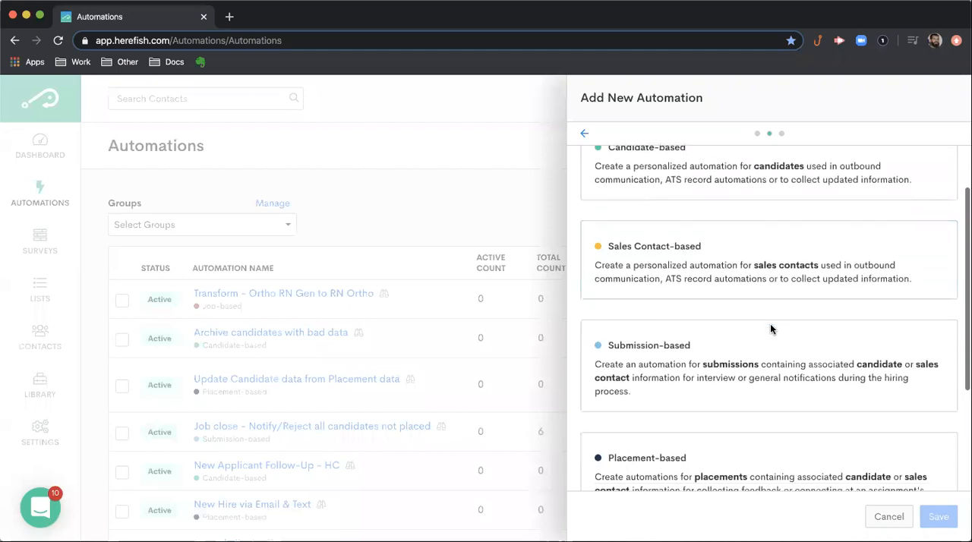
scroll(771, 330, "down", 5)
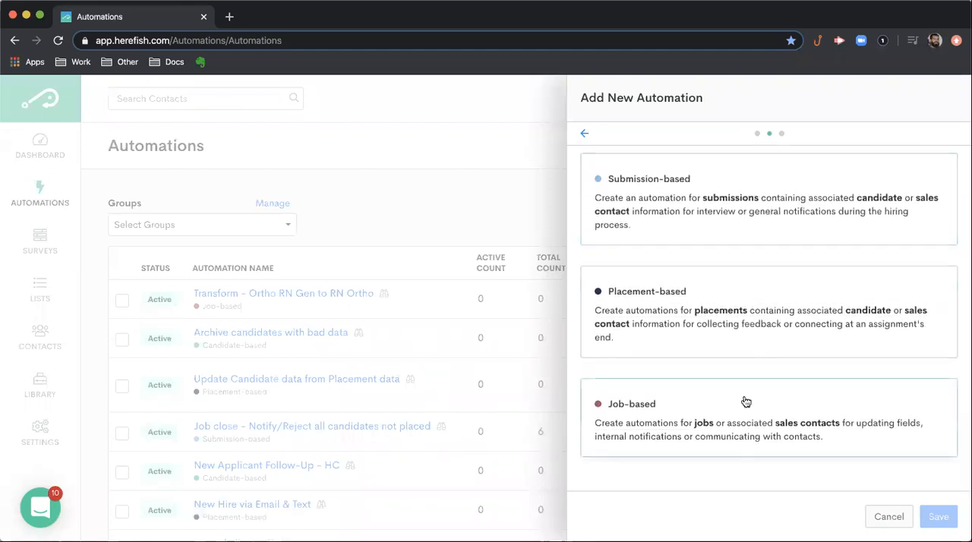
scroll(746, 401, "up", 1)
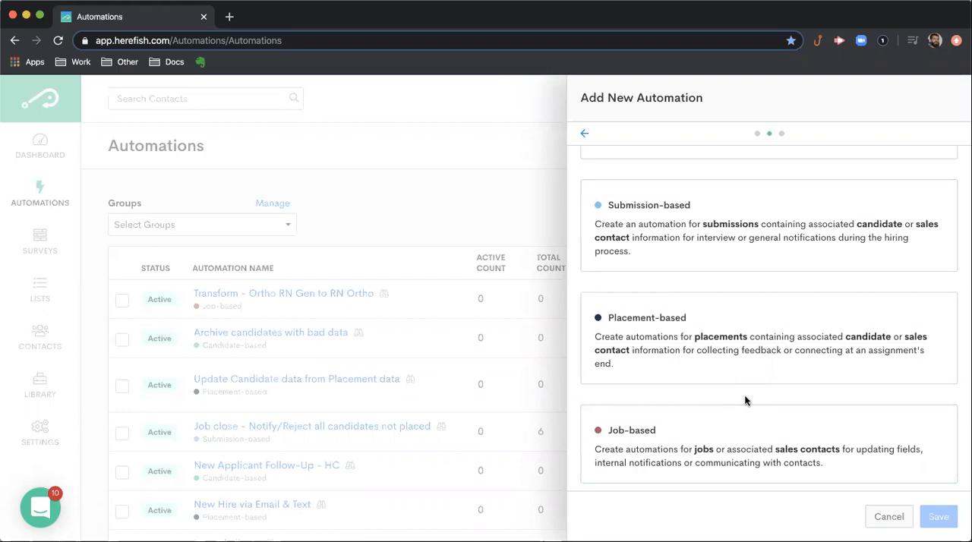
scroll(760, 402, "up", 7)
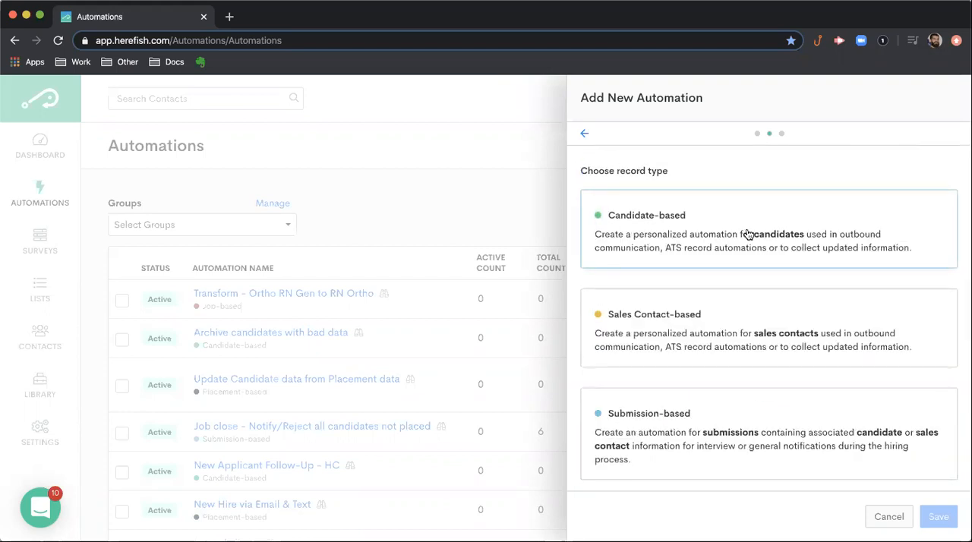
- Choose the Candidate-based record type and name the automation "Name Your Automation"
left_click(748, 235)
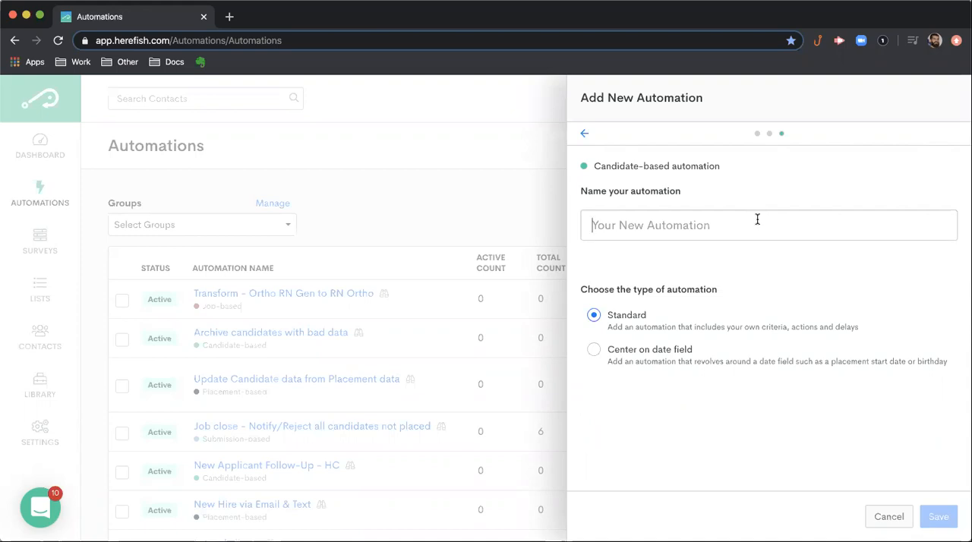
type("Name Your Automation")
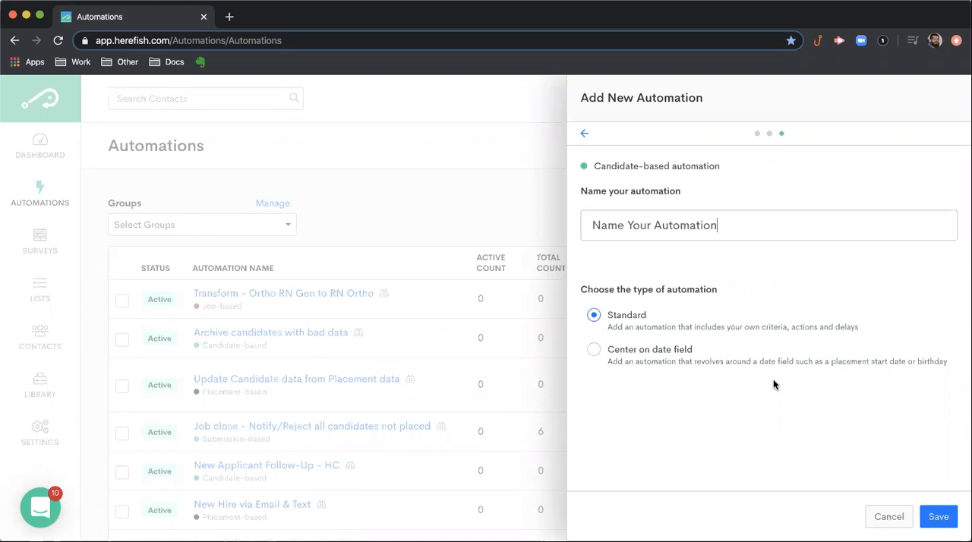
- Try the Center on date field type with the Appointment Date and Fixed Date options, and switch back to Standard
left_click(635, 352)
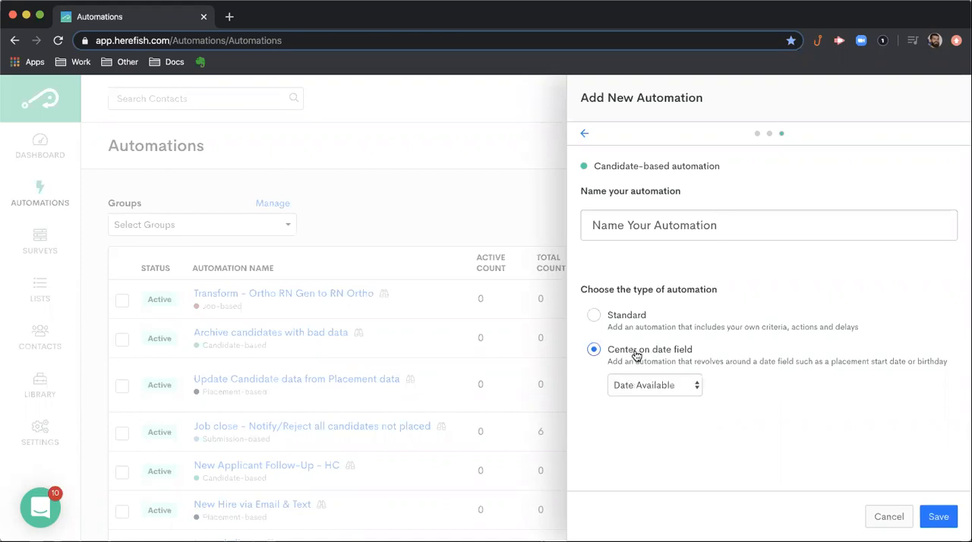
left_click(692, 389)
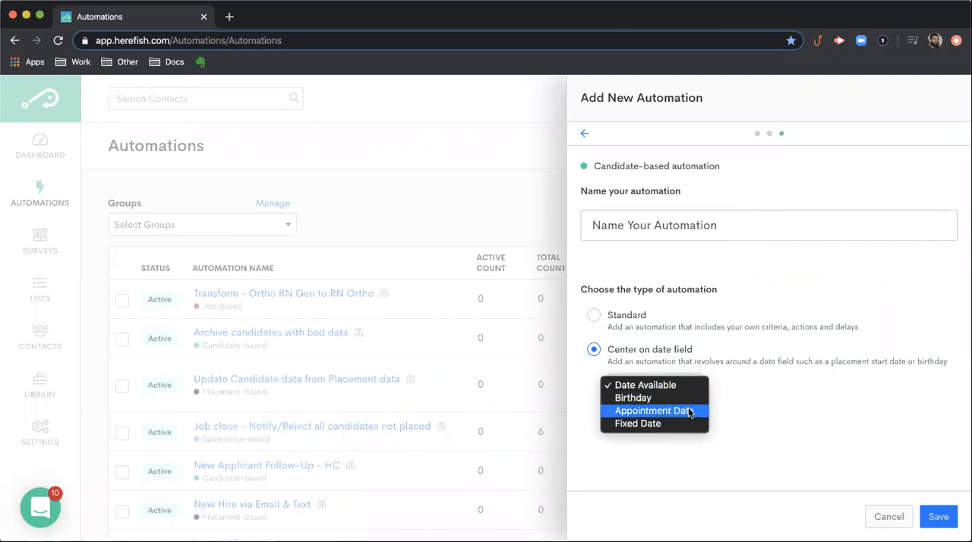
left_click(688, 411)
left_click(690, 412)
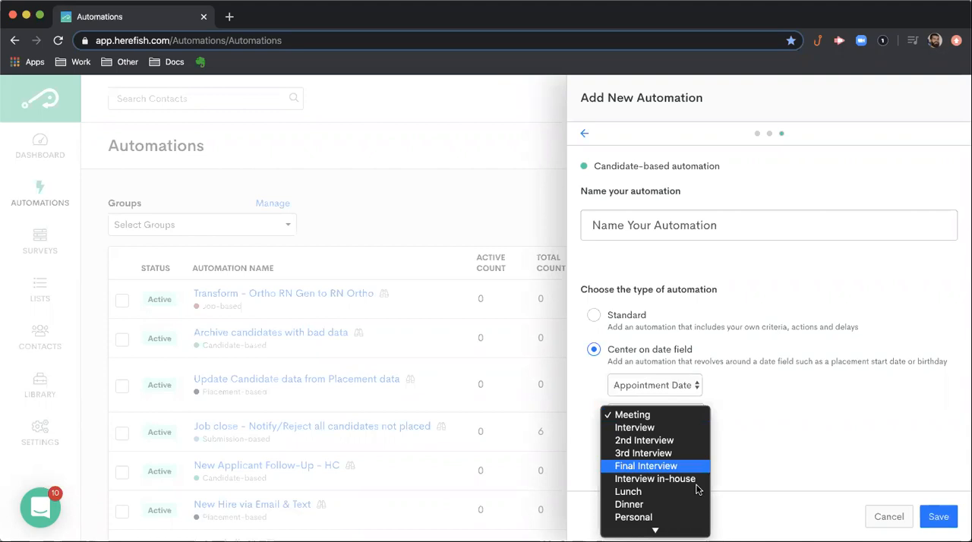
left_click(756, 403)
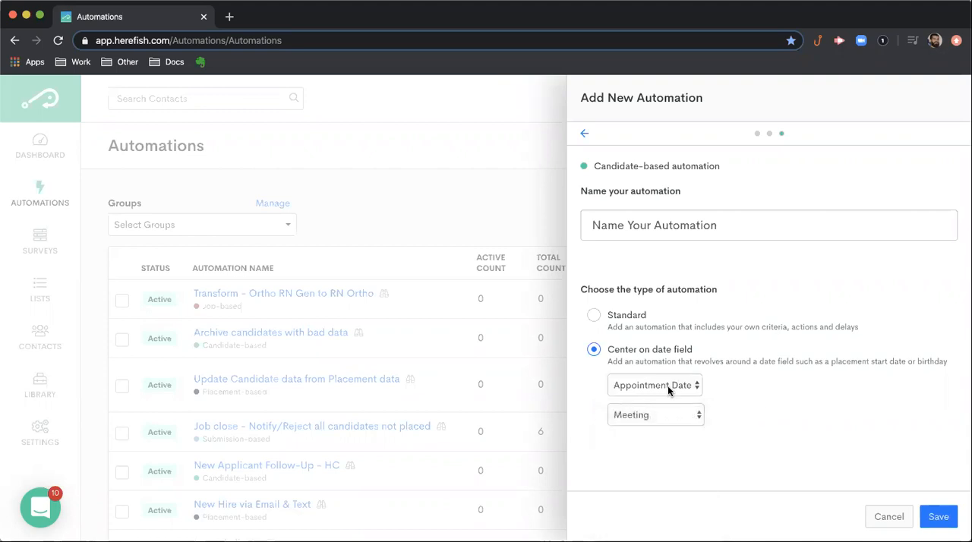
left_click(667, 386)
left_click(667, 397)
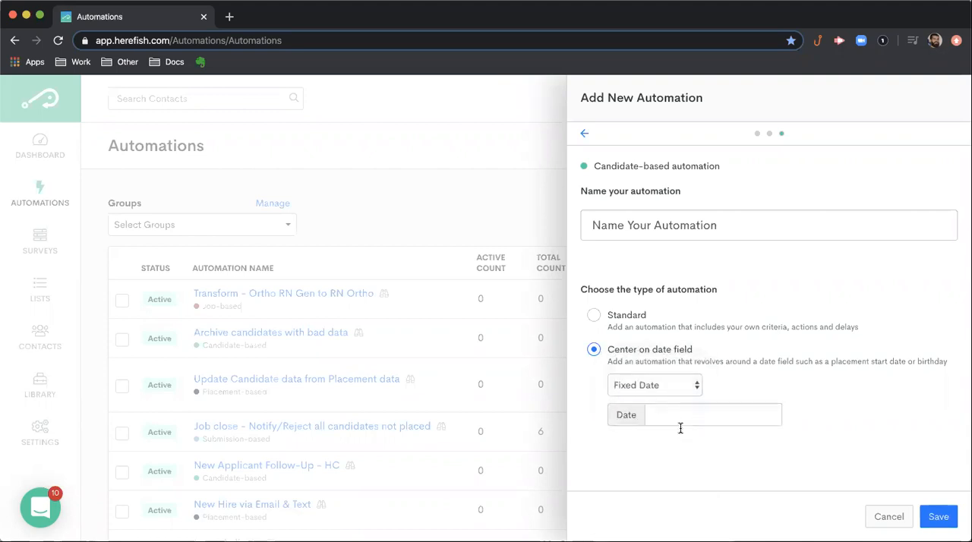
left_click(680, 415)
left_click(789, 444)
left_click(593, 316)
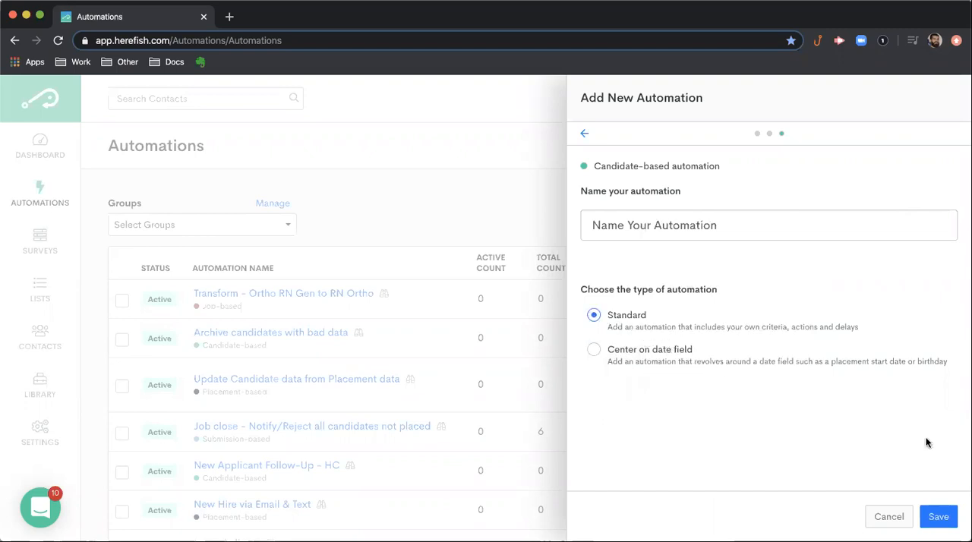
- Save the new automation and view its enrollment options
left_click(946, 523)
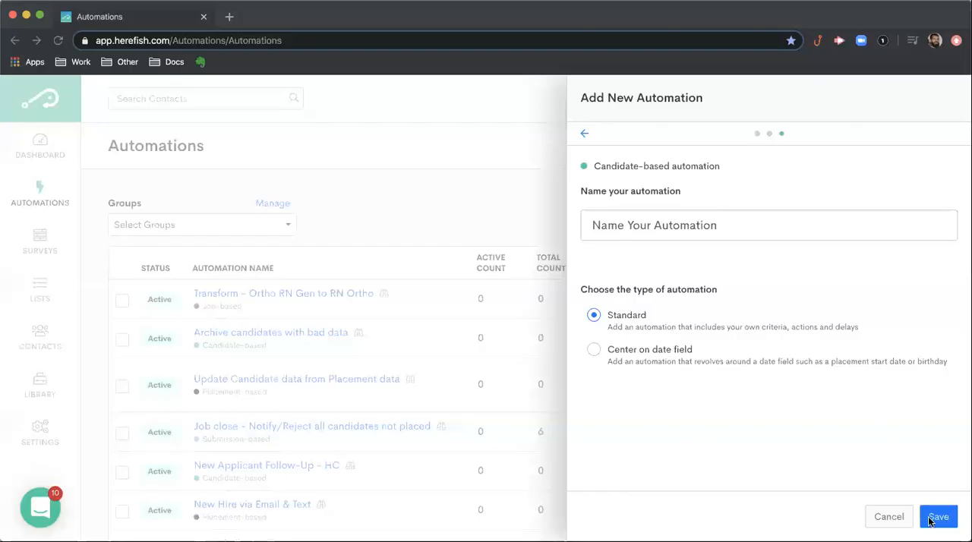
left_click(936, 517)
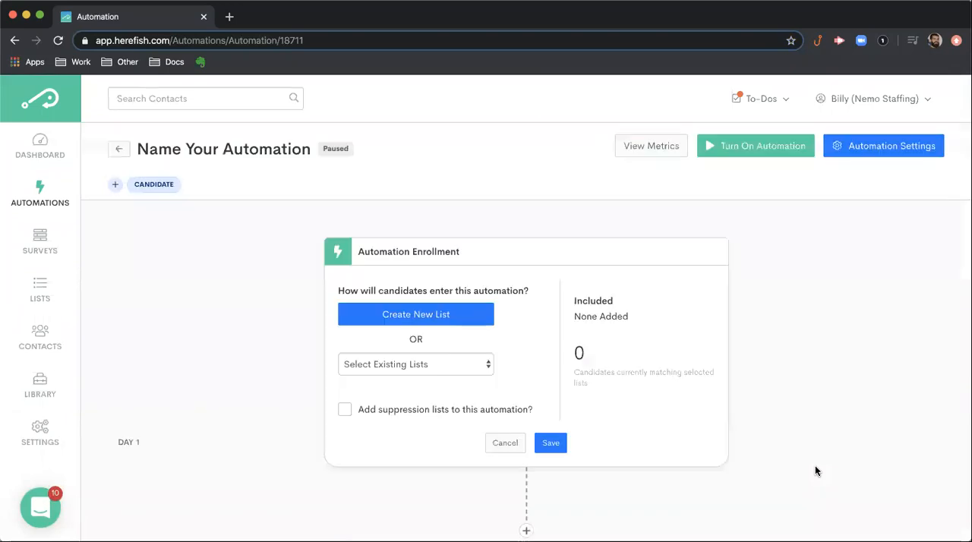
scroll(585, 384, "down", 1)
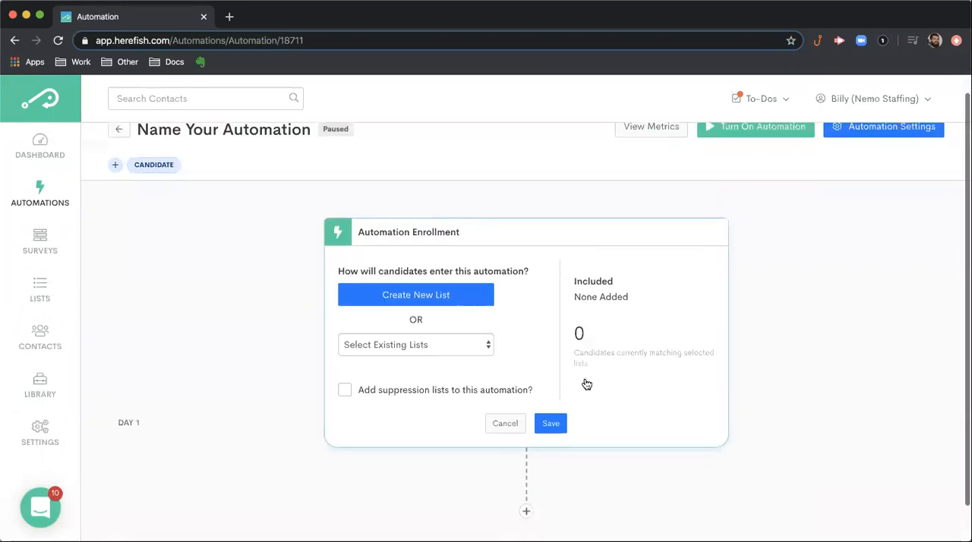
- Add a Wait step of 3 weeks directly below the automation enrollment and save it
scroll(583, 382, "up", 1)
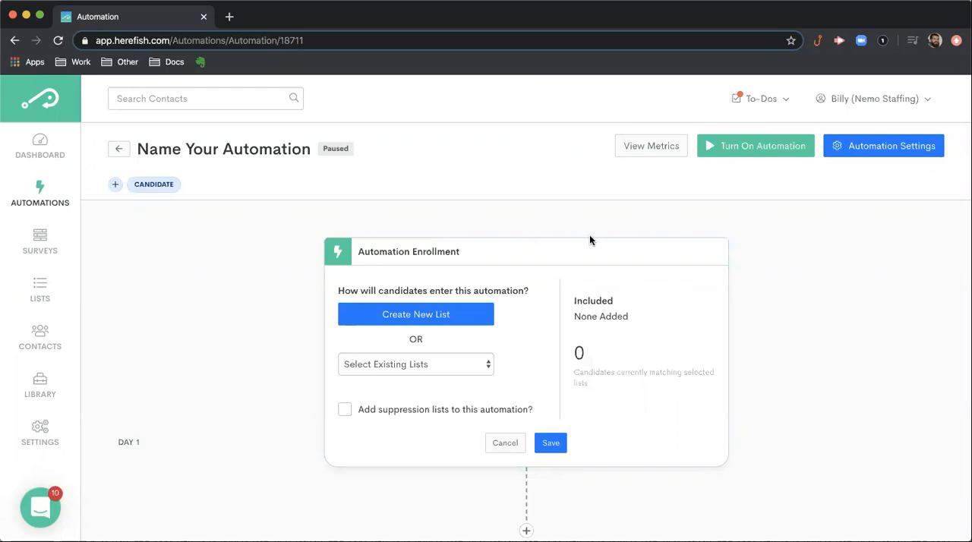
scroll(590, 242, "down", 1)
scroll(590, 242, "up", 1)
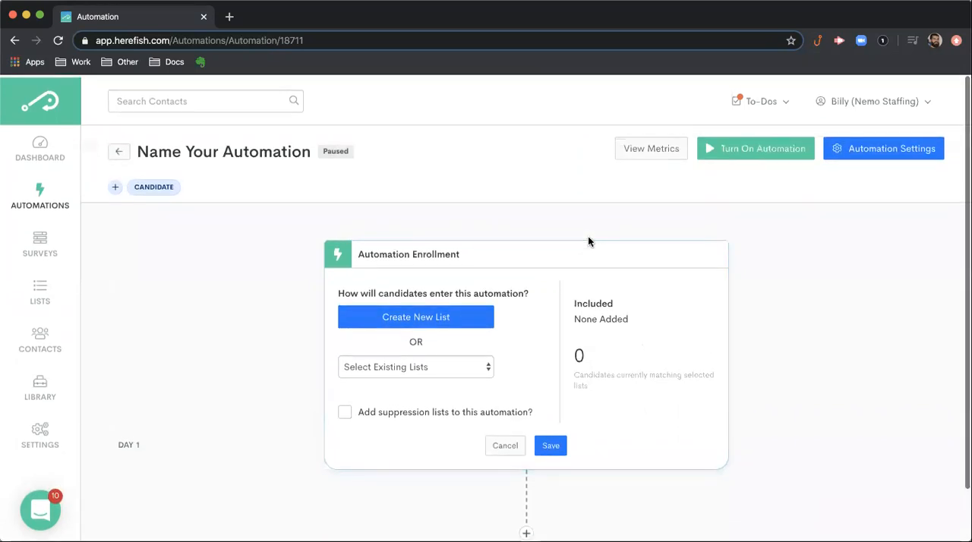
scroll(590, 242, "down", 1)
scroll(588, 242, "down", 3)
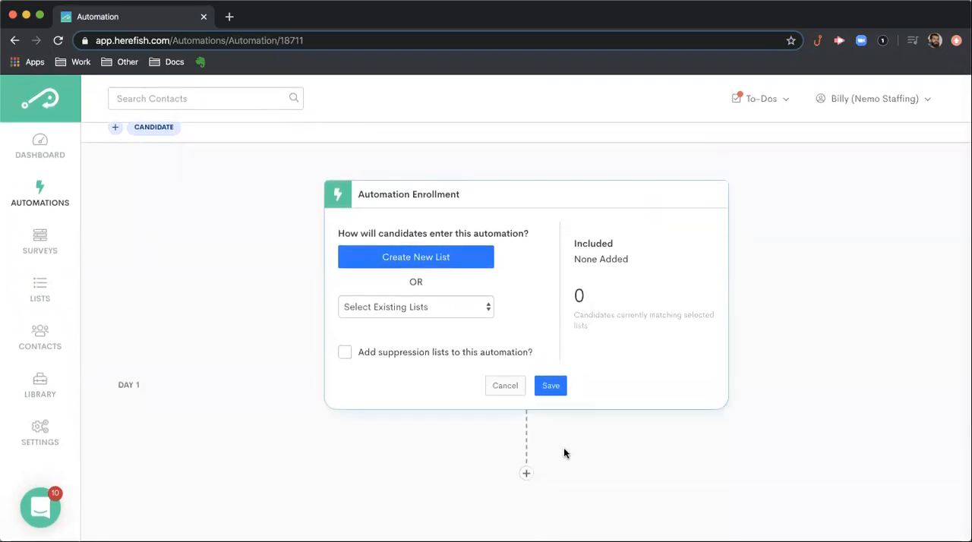
left_click(530, 475)
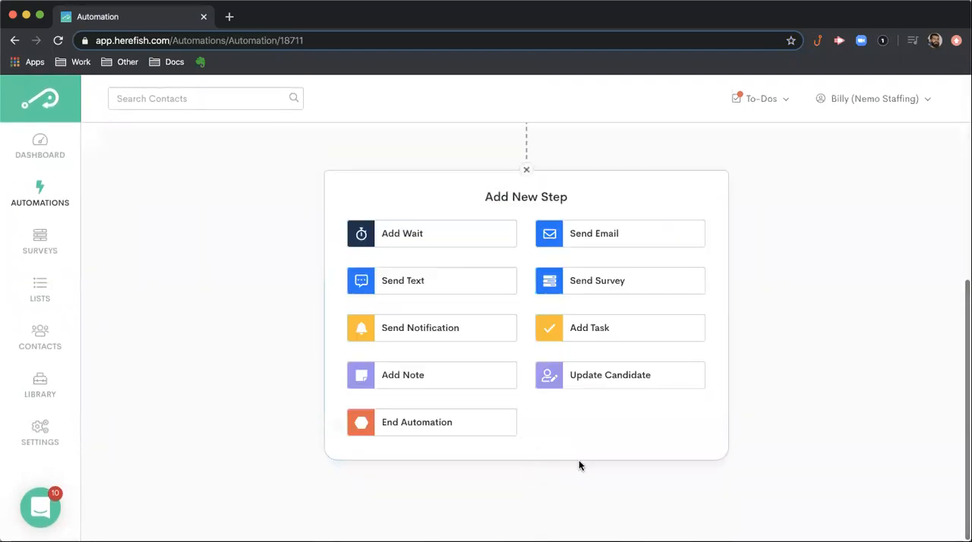
scroll(578, 460, "up", 2)
scroll(523, 241, "up", 3)
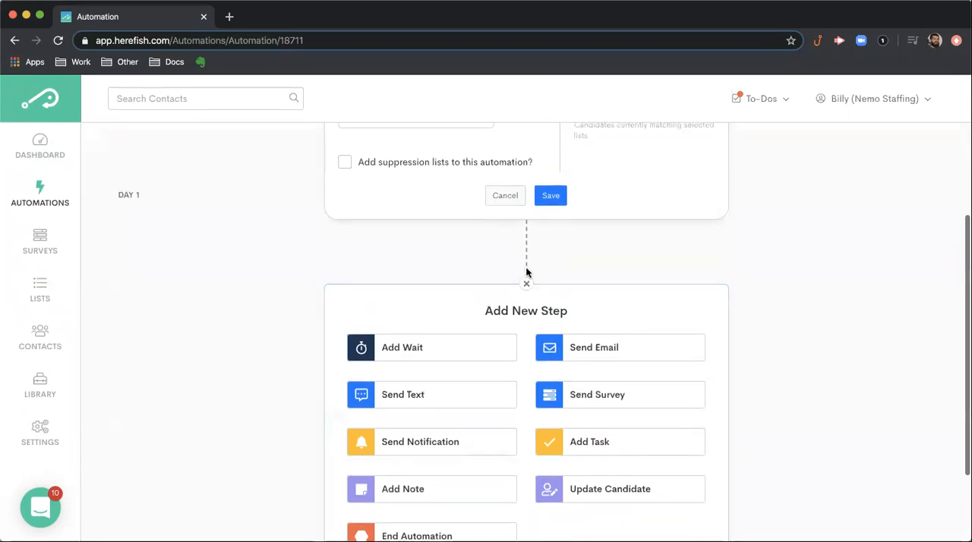
scroll(535, 291, "down", 1)
scroll(514, 319, "down", 1)
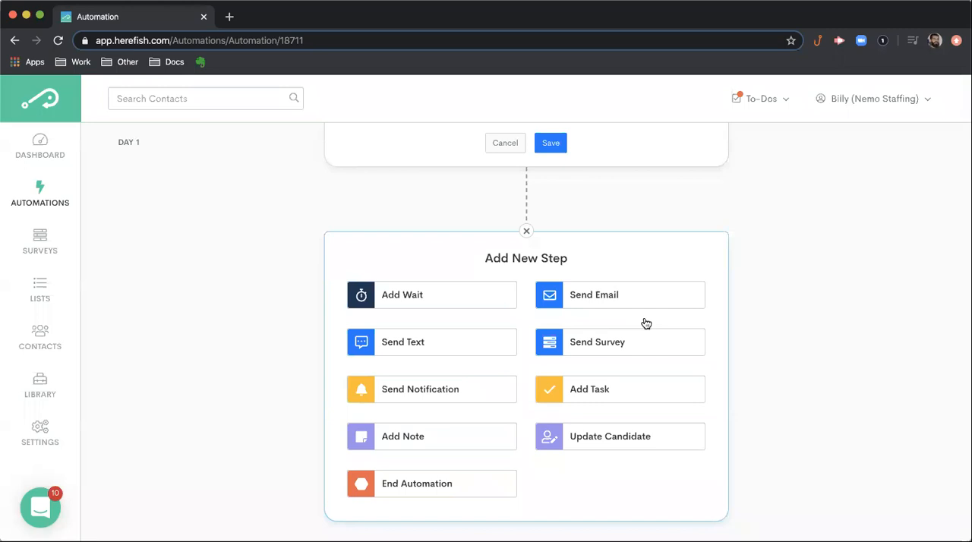
left_click(476, 300)
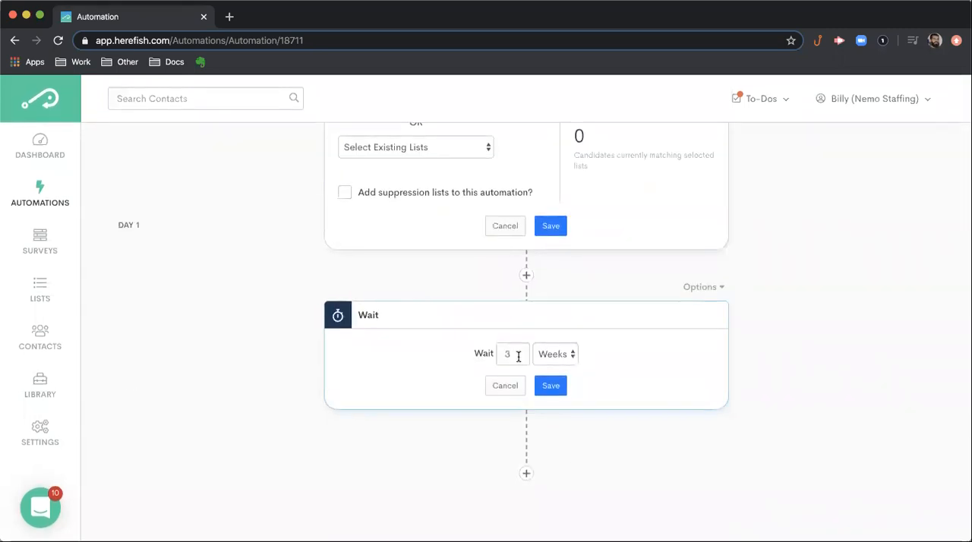
left_click(541, 389)
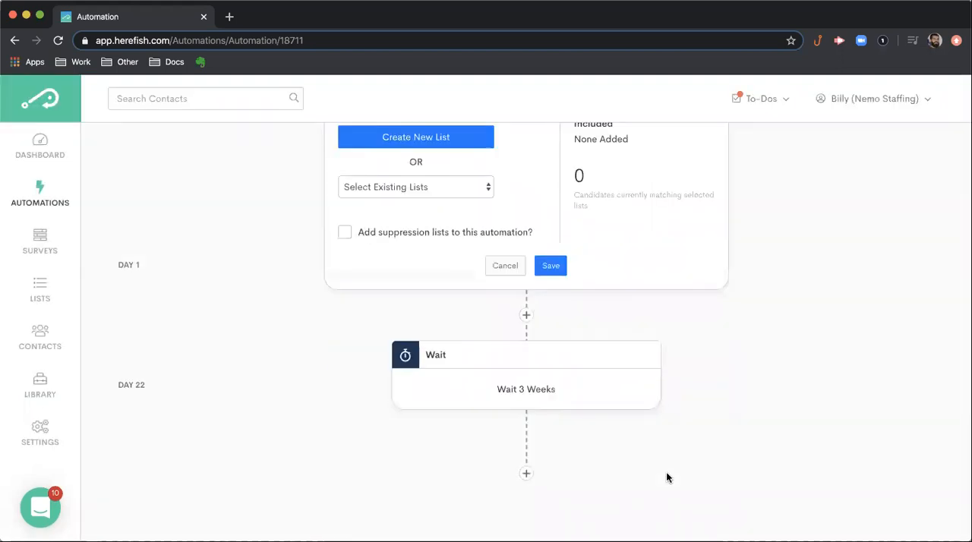
- Add a Send Email step after the 3-week wait and dismiss the email creation options without creating an email
left_click(527, 473)
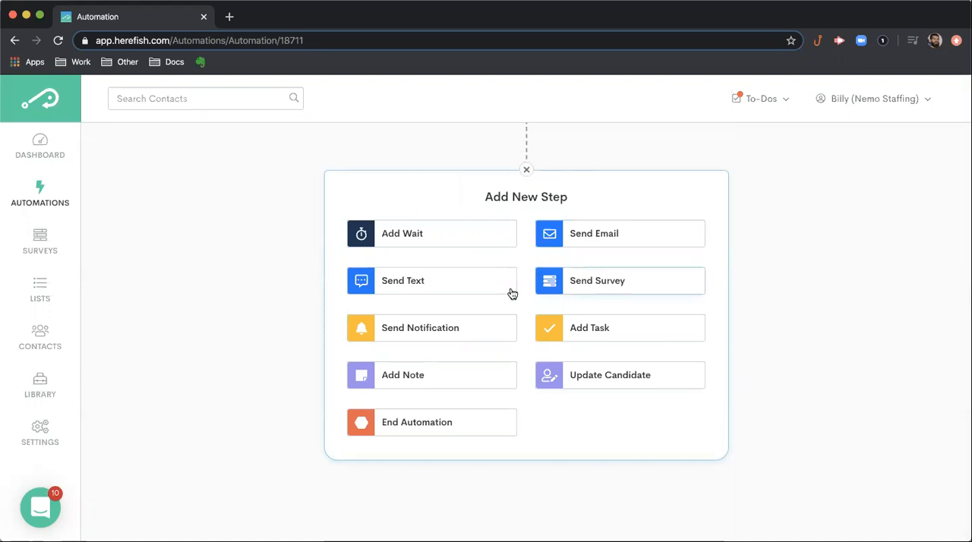
left_click(603, 237)
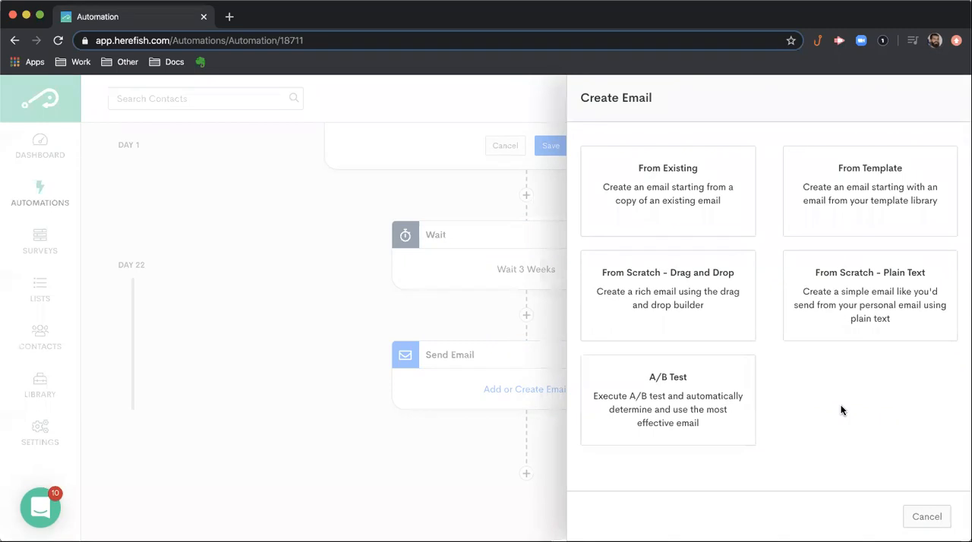
left_click(927, 518)
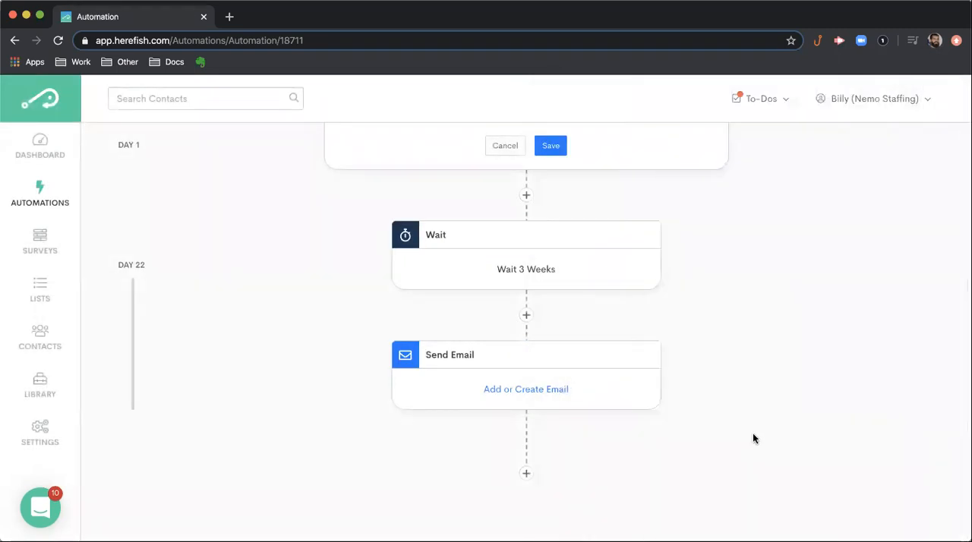
- Add a Send Text step after the Send Email step and dismiss the text message creation options
left_click(524, 475)
key("Escape")
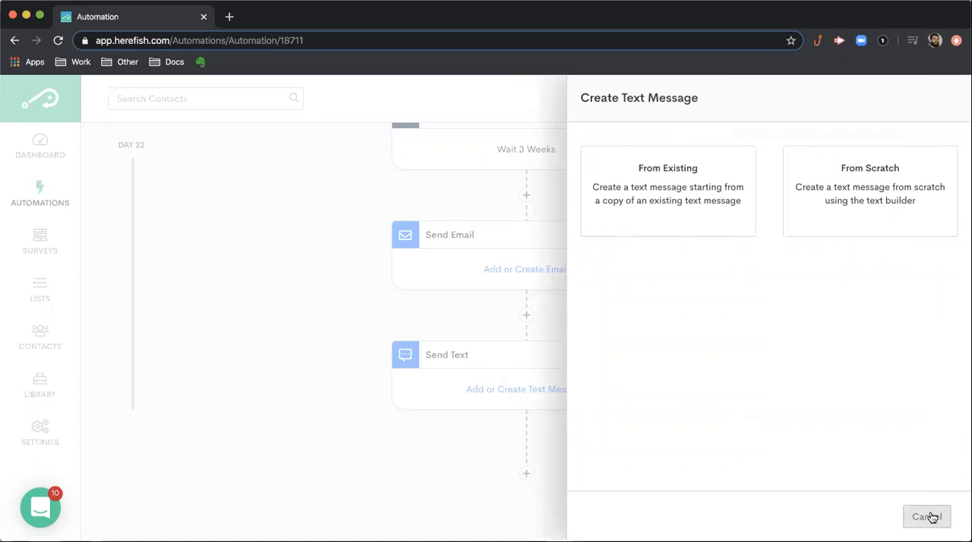
left_click(927, 517)
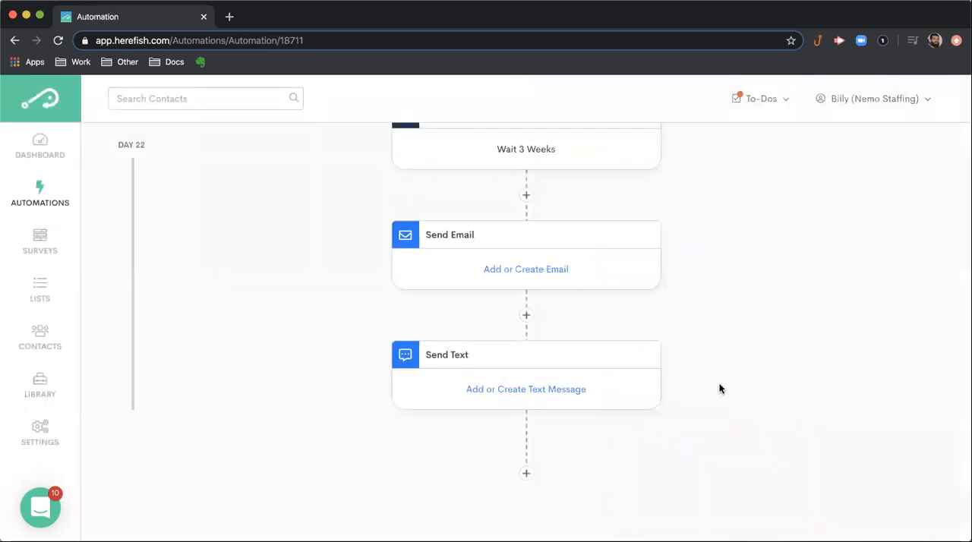
- Insert a Wait step of 1 week between the Send Email and Send Text steps and save it
left_click(516, 311)
left_click(461, 369)
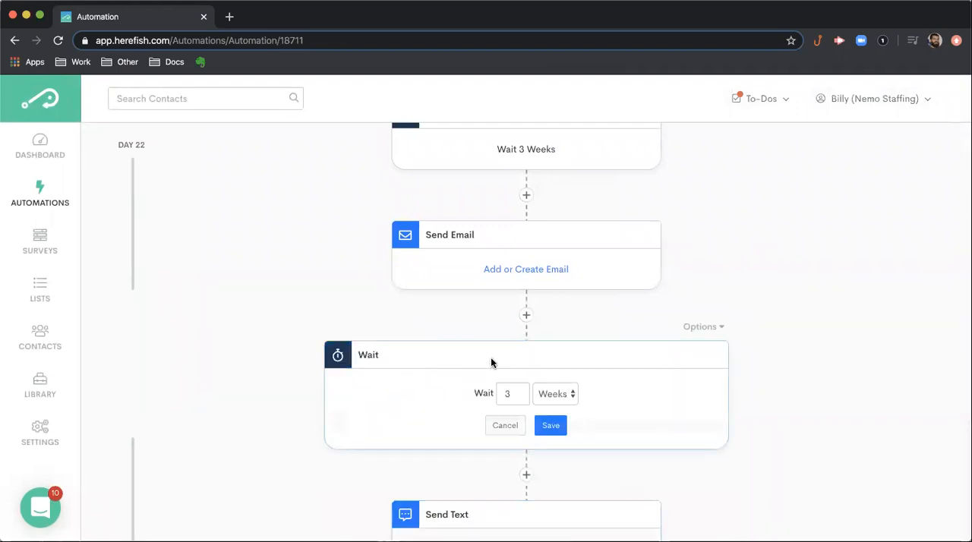
left_click_drag(518, 396, 502, 395)
type("1")
left_click(560, 426)
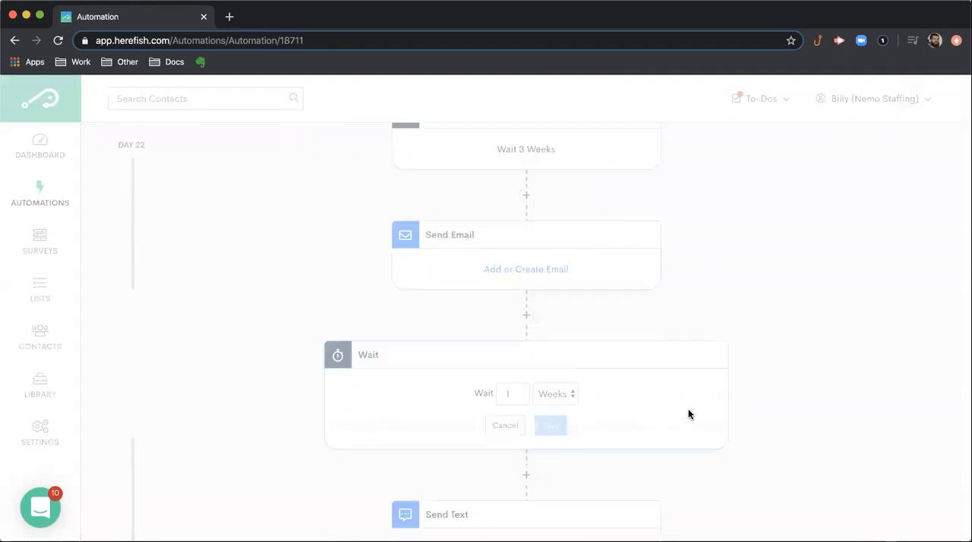
- Add an Update Candidate step at the end of the automation, after the Send Text step
scroll(722, 412, "down", 3)
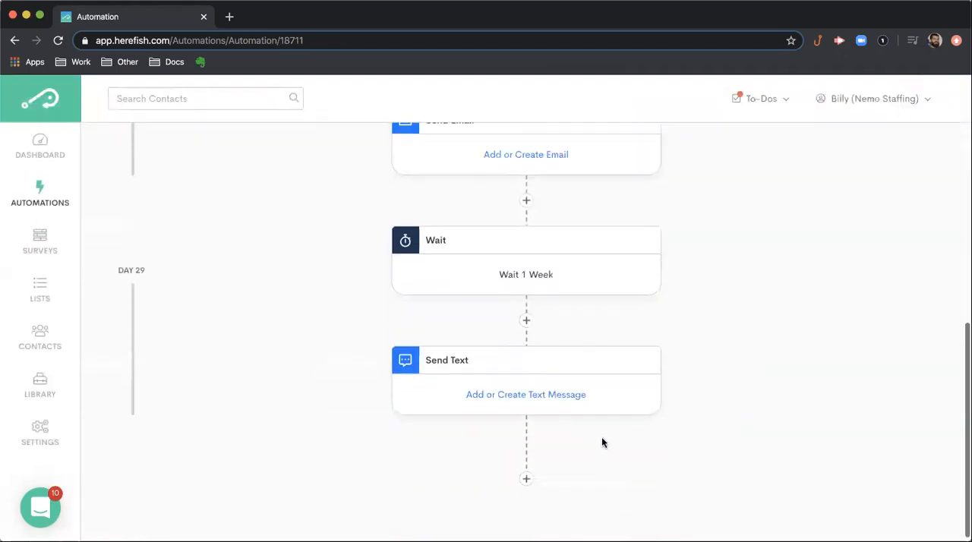
left_click(525, 473)
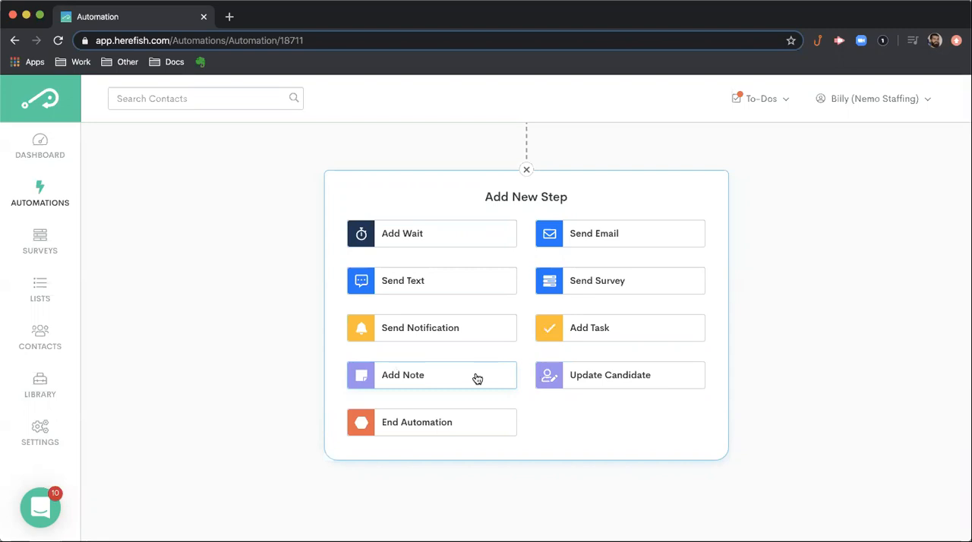
left_click(625, 379)
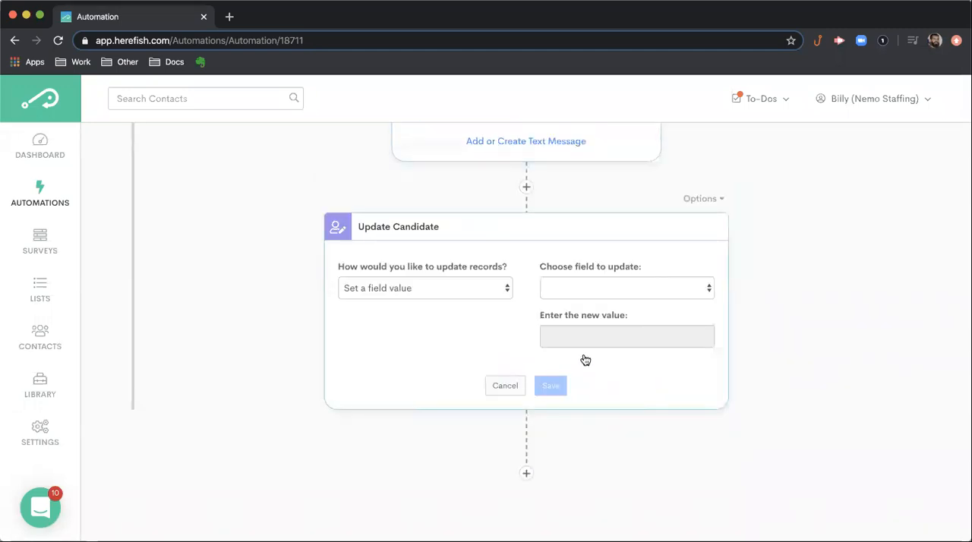
- Review the update methods and the candidate fields available in the Update Candidate step, and leave it unconfigured
left_click(508, 292)
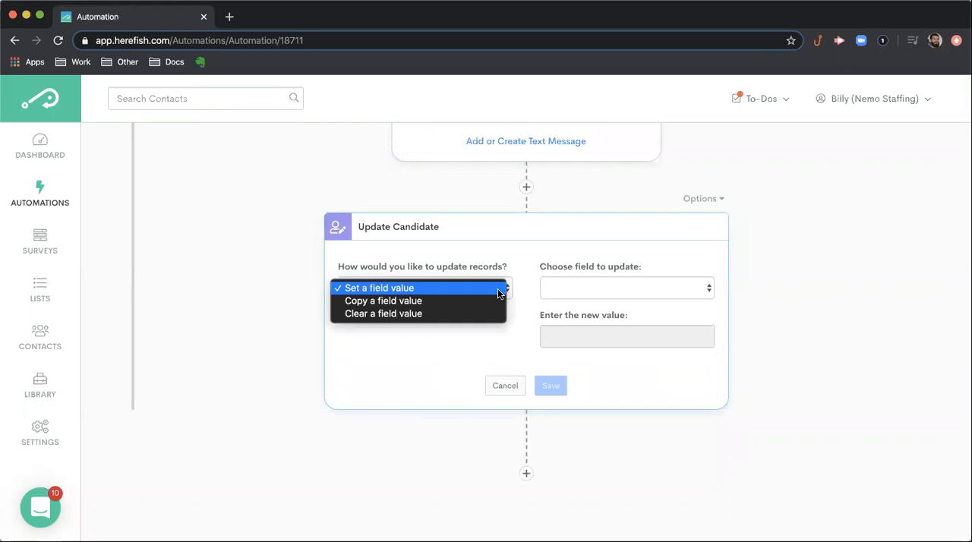
left_click(577, 286)
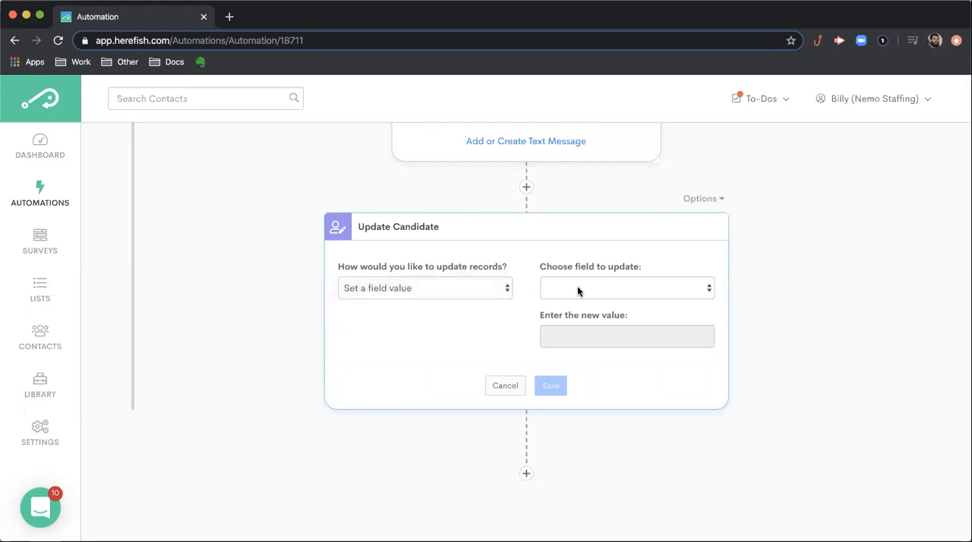
left_click(577, 287)
scroll(589, 381, "down", 1)
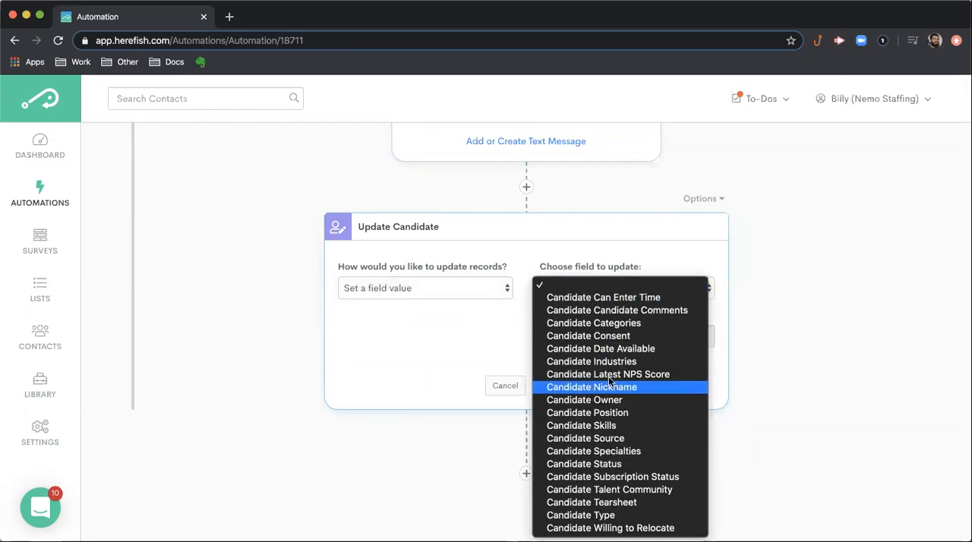
left_click(809, 263)
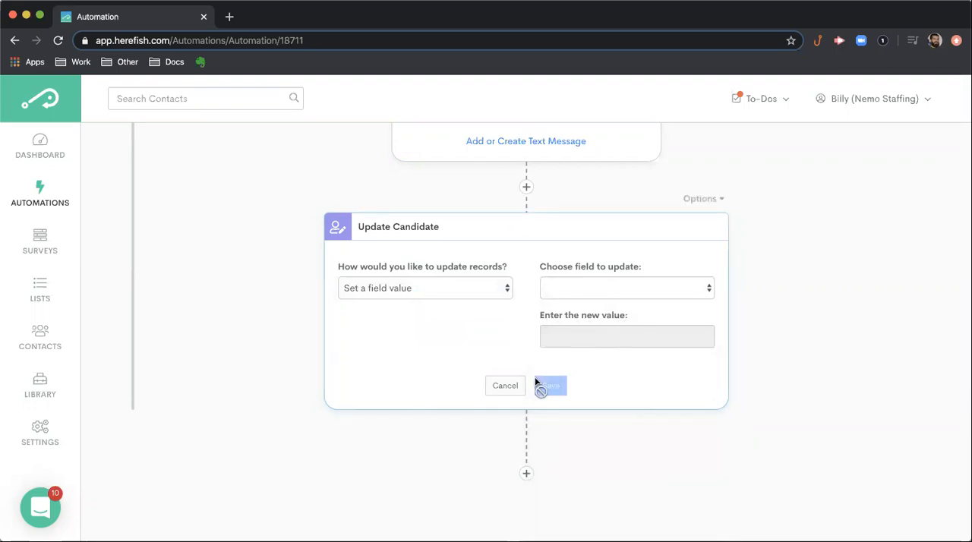
left_click(506, 386)
- Review the step types that can follow the Update Candidate step, without adding one
scroll(669, 430, "up", 5)
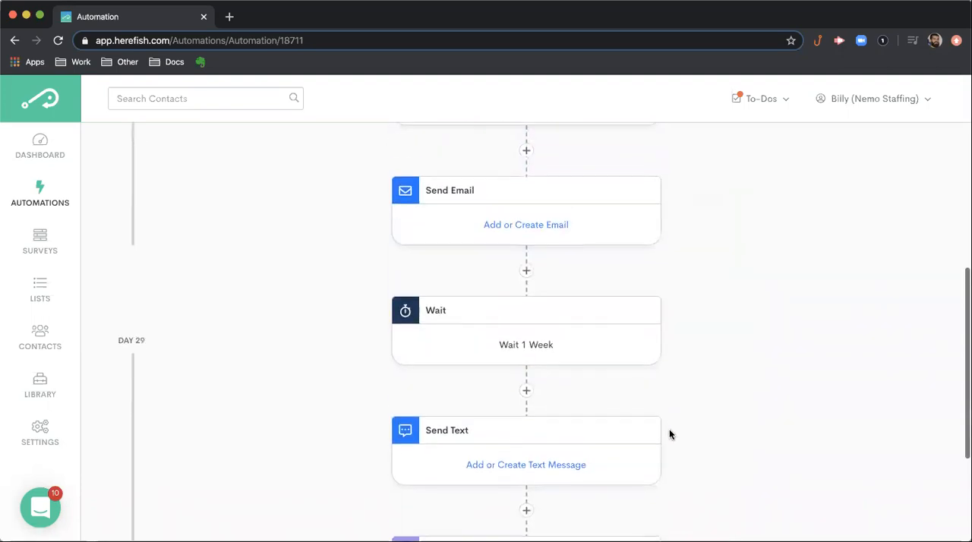
scroll(669, 435, "down", 3)
left_click(524, 478)
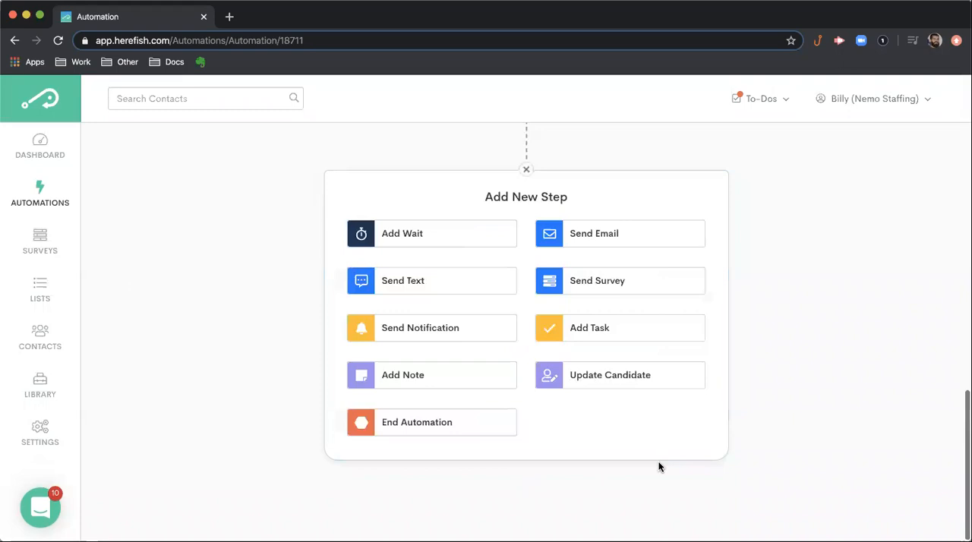
left_click(416, 424)
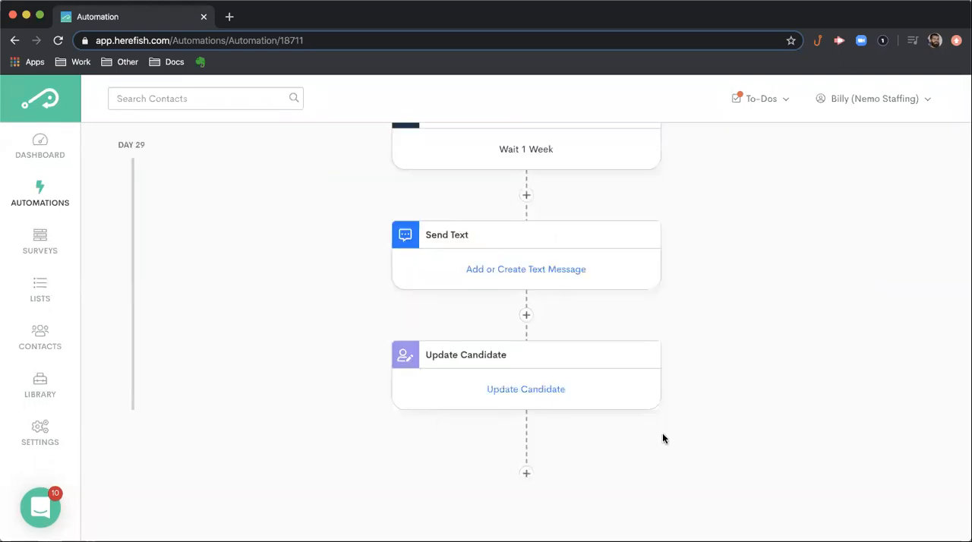
- Review the full automation flow and its day markers, from the enrollment card down to the Update Candidate step
scroll(683, 433, "up", 3)
scroll(683, 438, "up", 10)
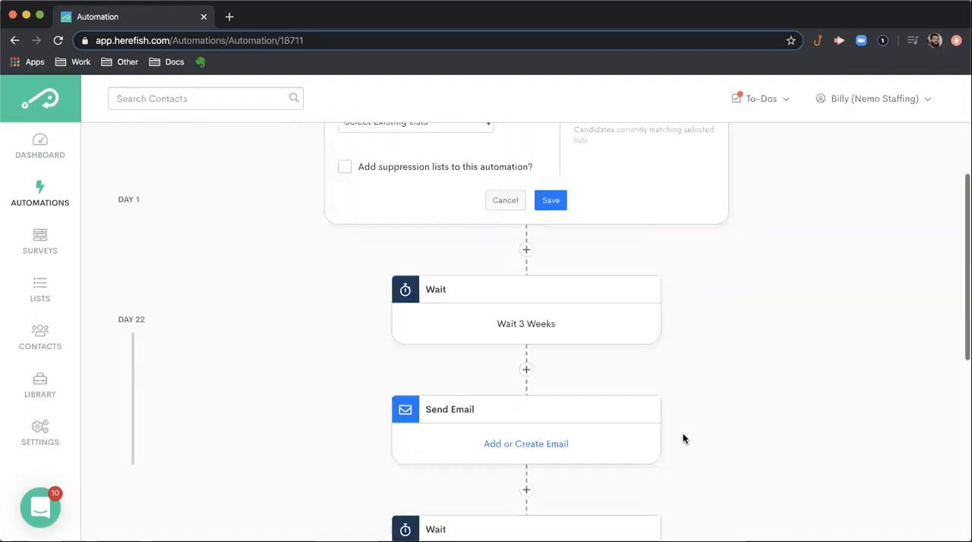
scroll(682, 439, "down", 1)
scroll(684, 439, "up", 1)
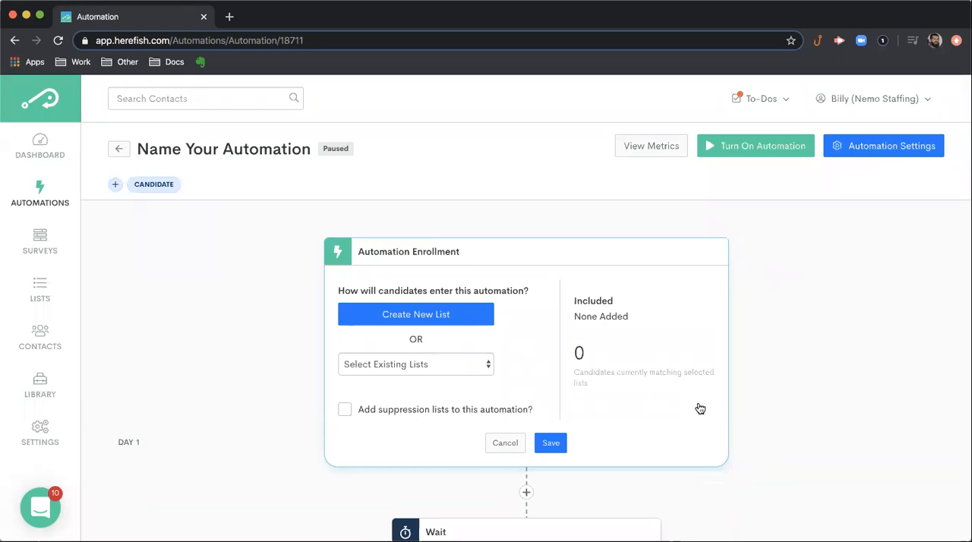
scroll(700, 409, "down", 5)
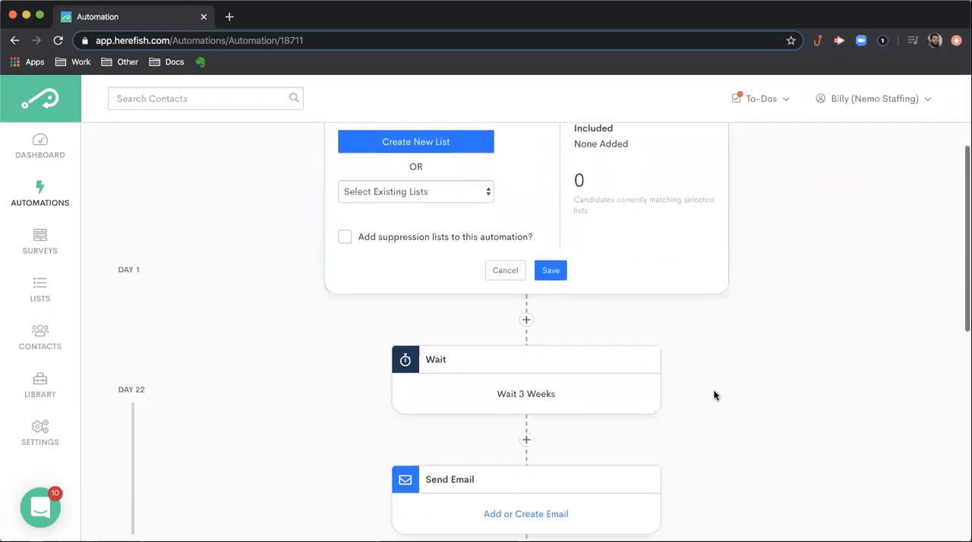
scroll(729, 291, "up", 5)
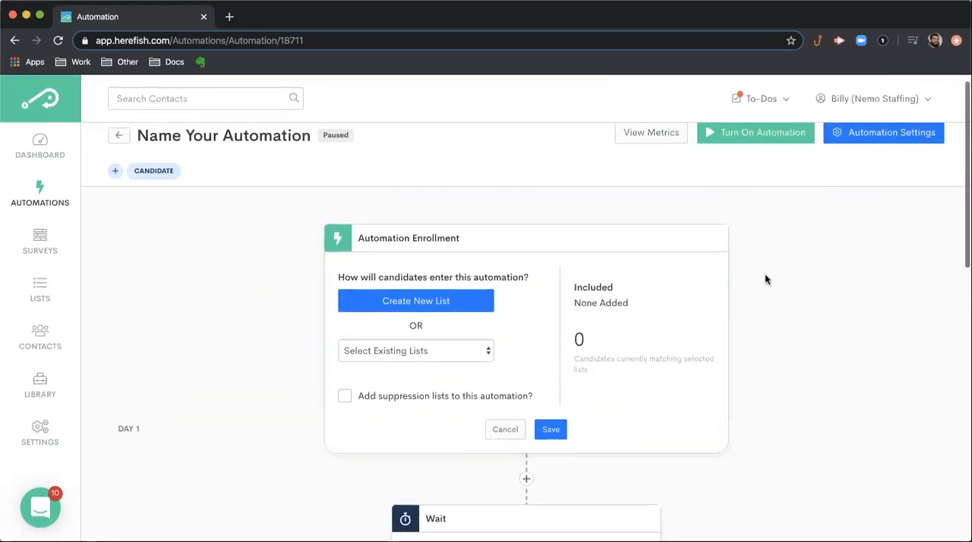
scroll(547, 424, "down", 2)
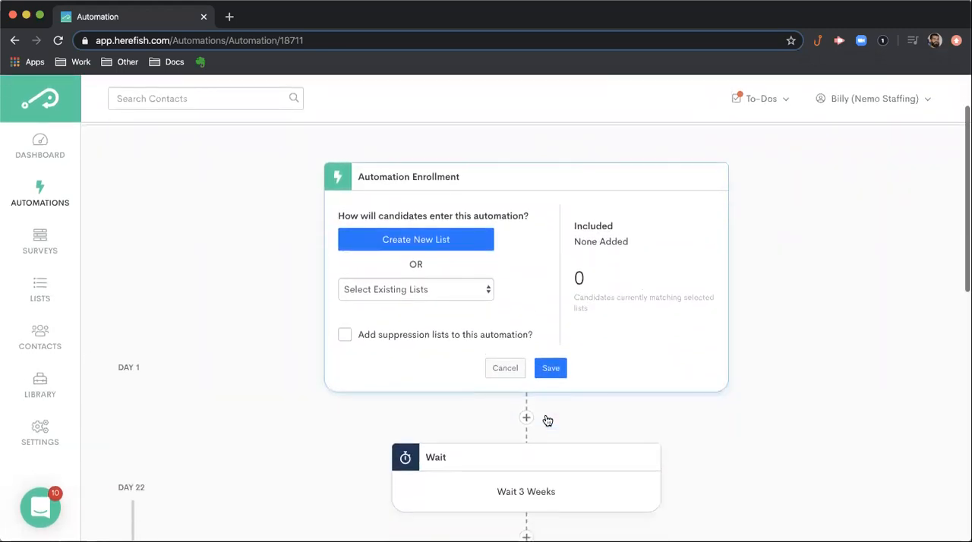
scroll(546, 420, "down", 1)
scroll(416, 256, "down", 4)
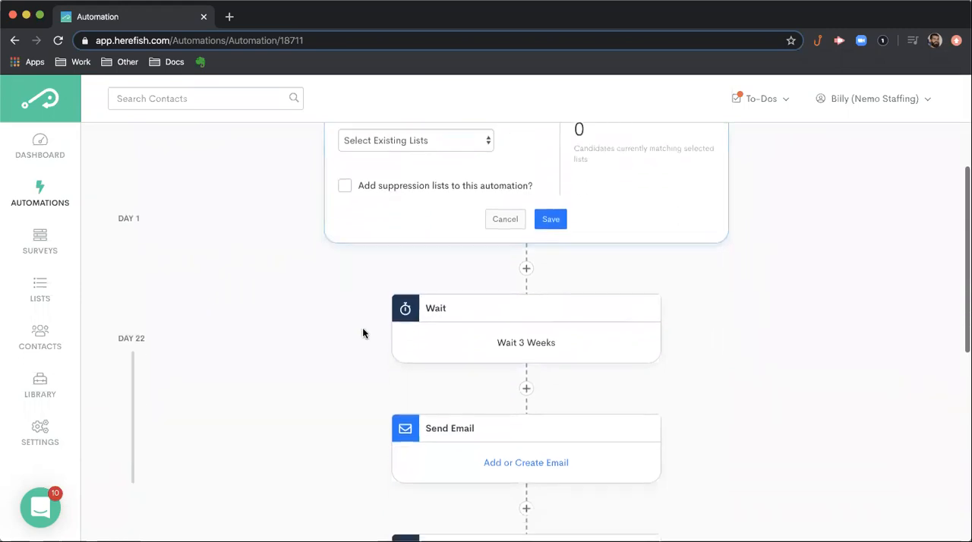
scroll(363, 328, "down", 10)
scroll(362, 338, "up", 12)
scroll(362, 341, "up", 2)
scroll(363, 342, "down", 2)
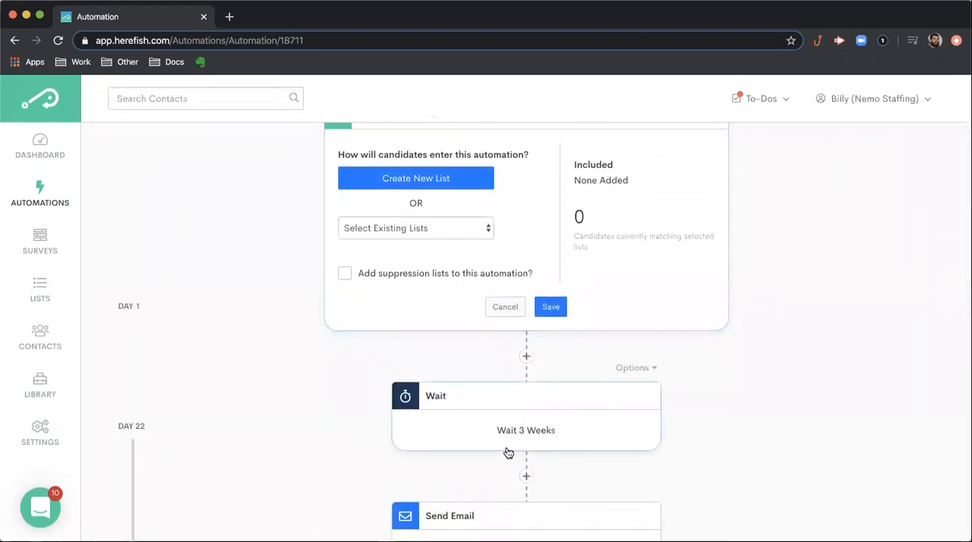
scroll(436, 425, "down", 1)
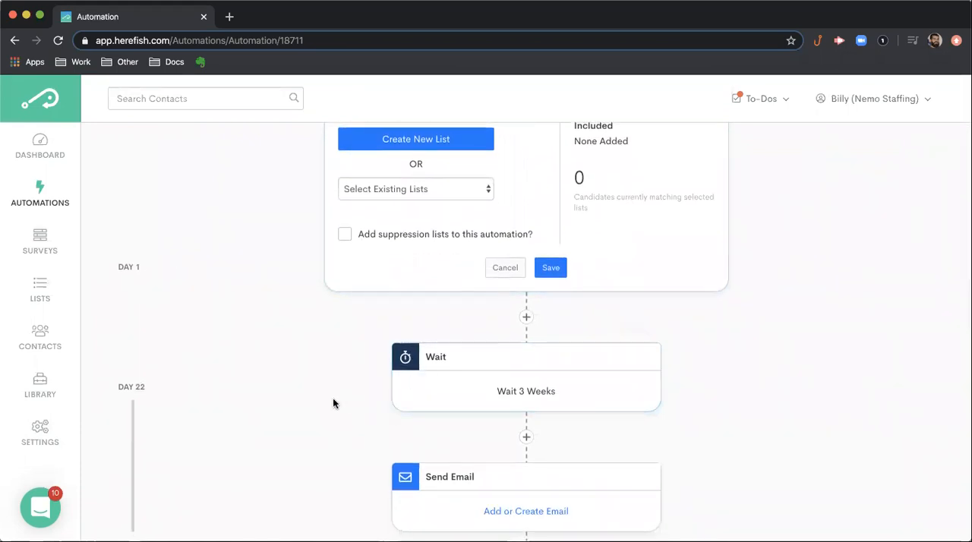
scroll(333, 403, "down", 3)
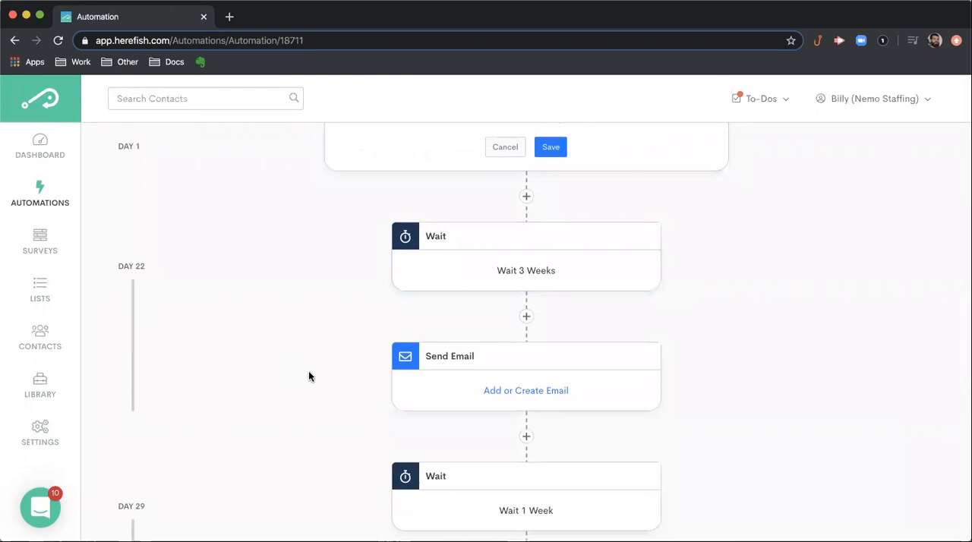
scroll(264, 419, "down", 5)
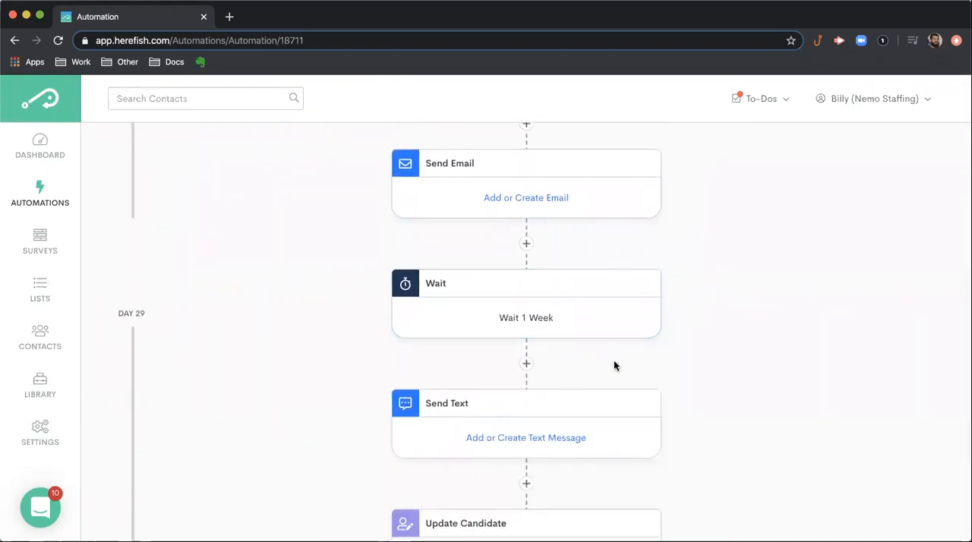
- Review the end of the flow down to the End Automation card, and return to the Automation Enrollment card
scroll(534, 474, "down", 2)
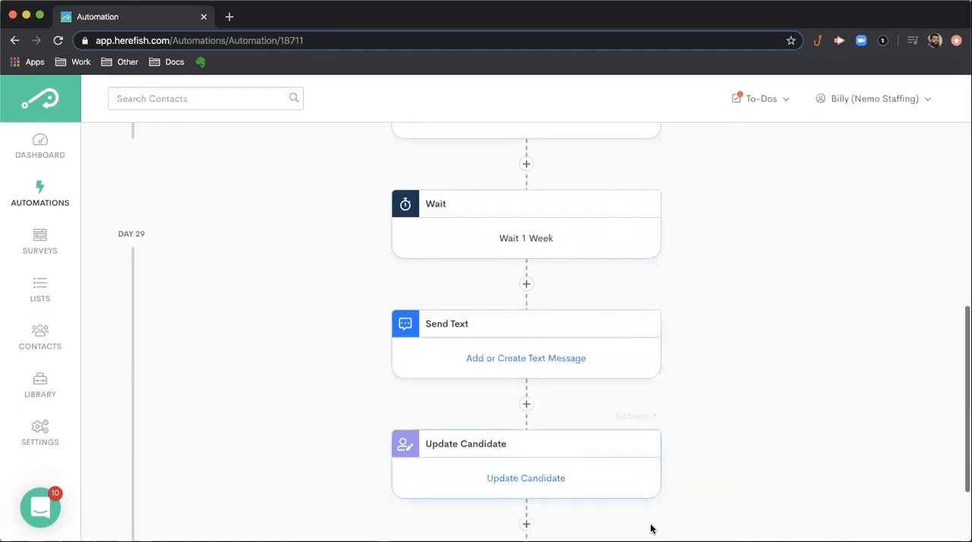
scroll(715, 475, "down", 3)
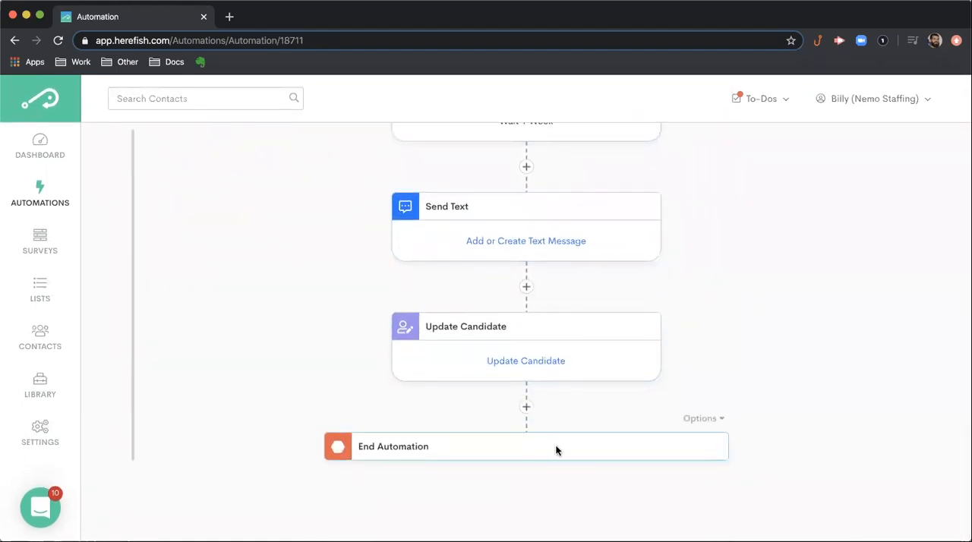
scroll(658, 417, "up", 10)
scroll(659, 417, "up", 5)
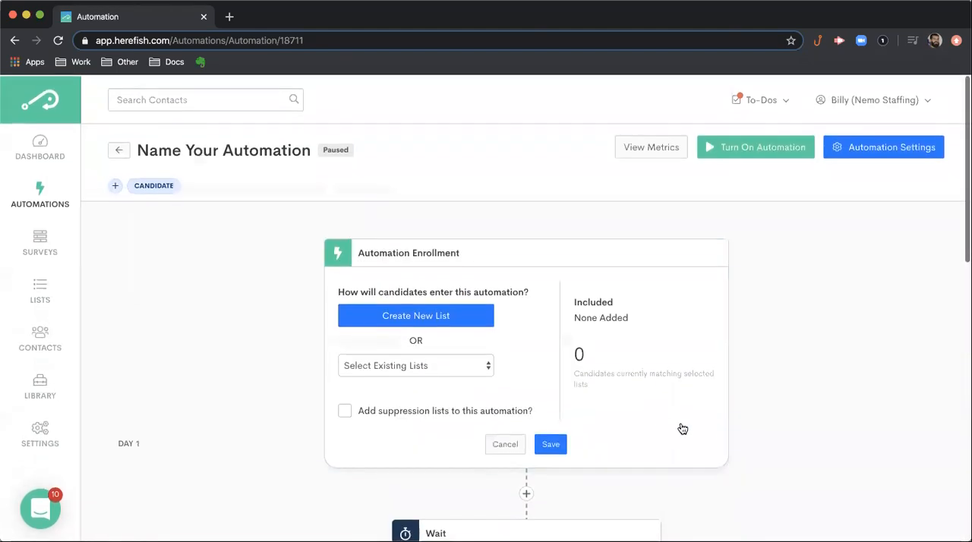
scroll(722, 436, "down", 4)
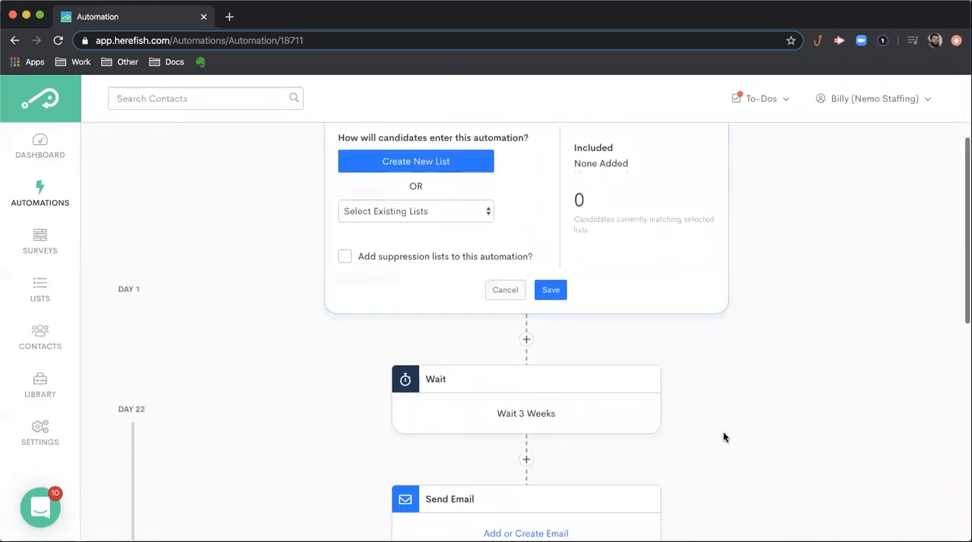
scroll(724, 436, "up", 3)
scroll(723, 430, "up", 1)
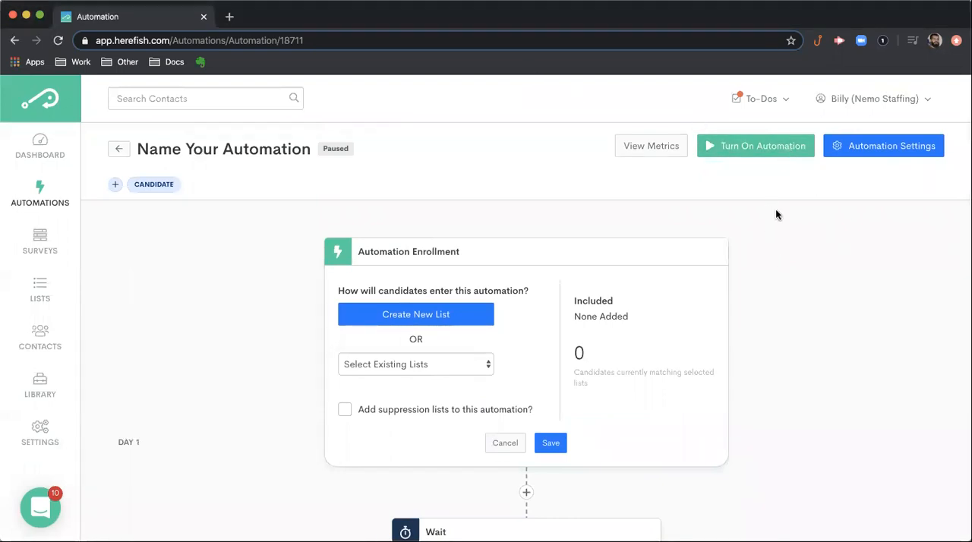
- Bring up the confirmation for turning on the automation, and dismiss it without activating anything
left_click(769, 154)
left_click(769, 156)
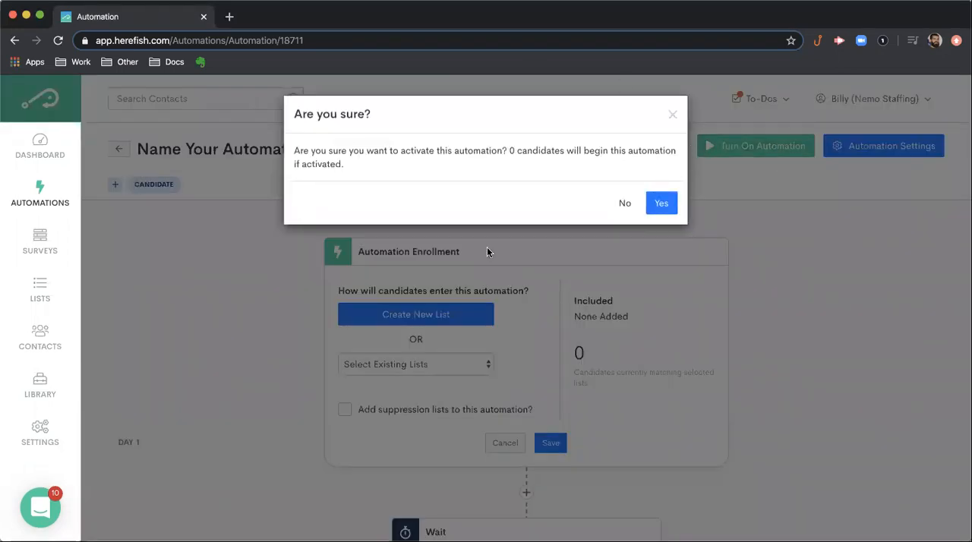
left_click(673, 116)
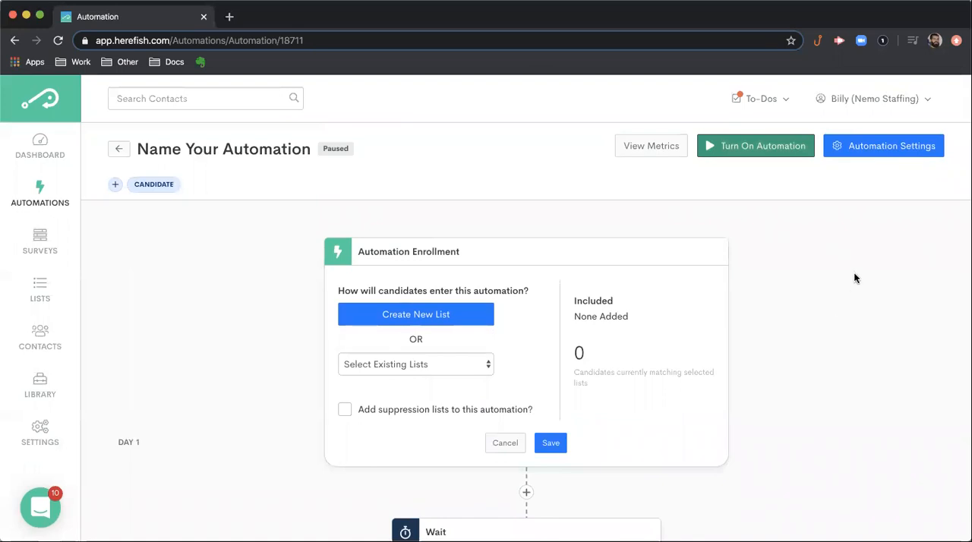
- Review the automation's metrics, including the stats, email table, clicks, page views and job views, and return to the automation
left_click(655, 153)
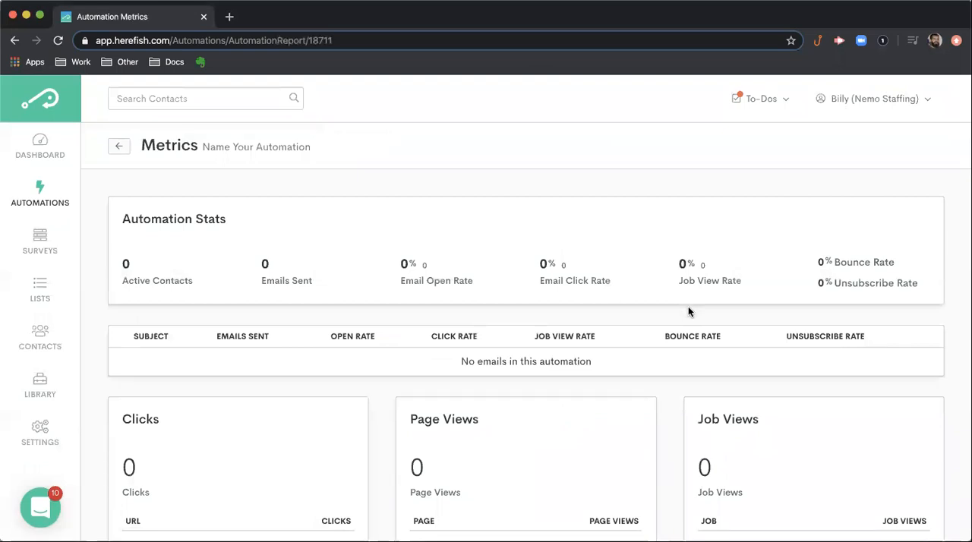
scroll(691, 325, "down", 2)
scroll(690, 329, "up", 1)
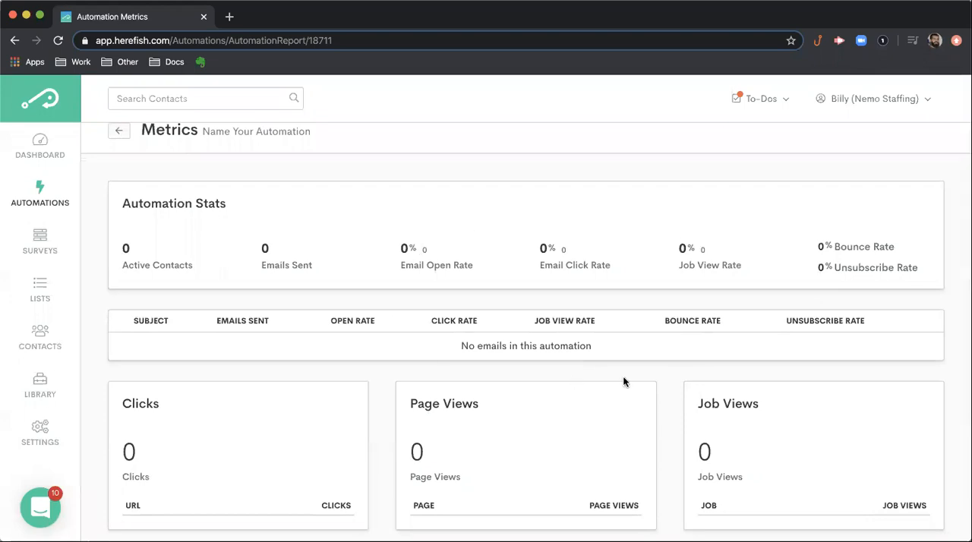
scroll(624, 378, "down", 1)
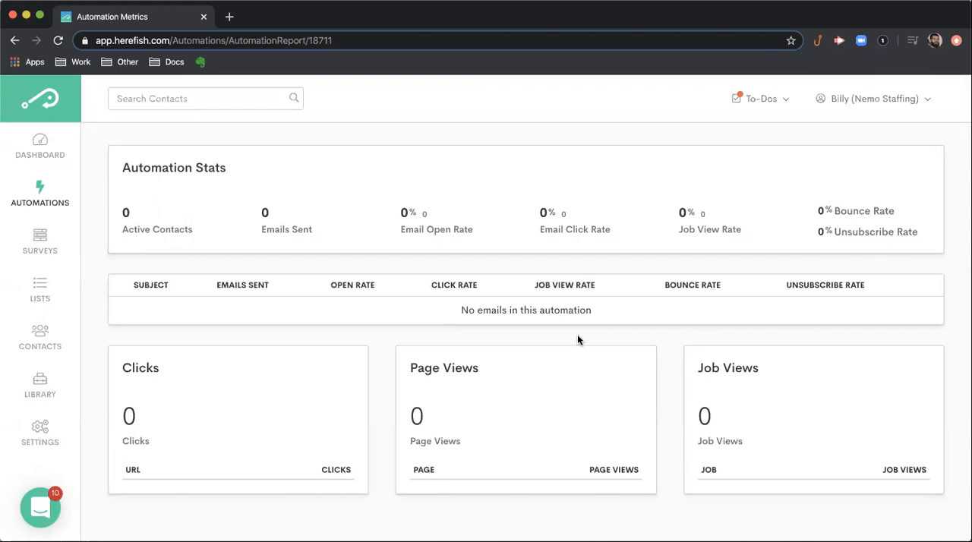
scroll(578, 339, "up", 1)
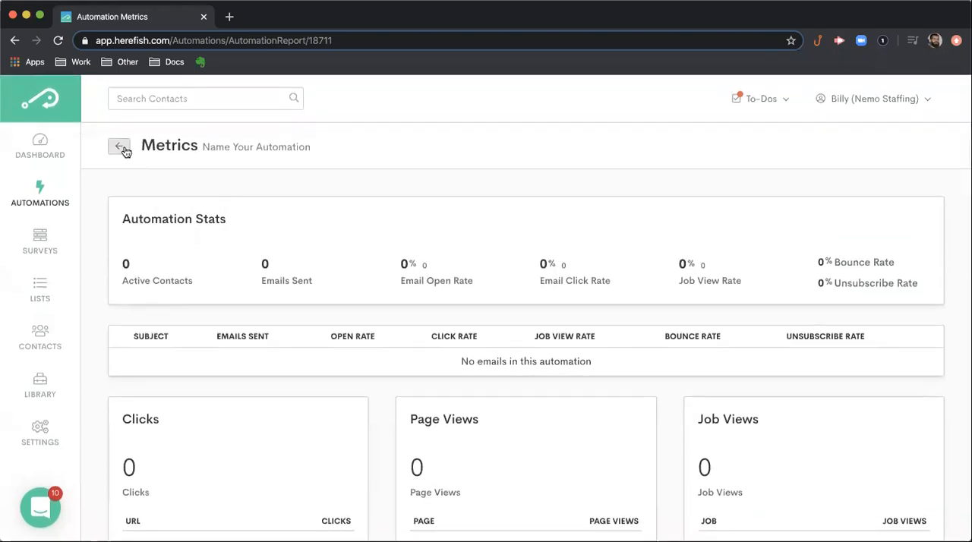
scroll(126, 152, "down", 1)
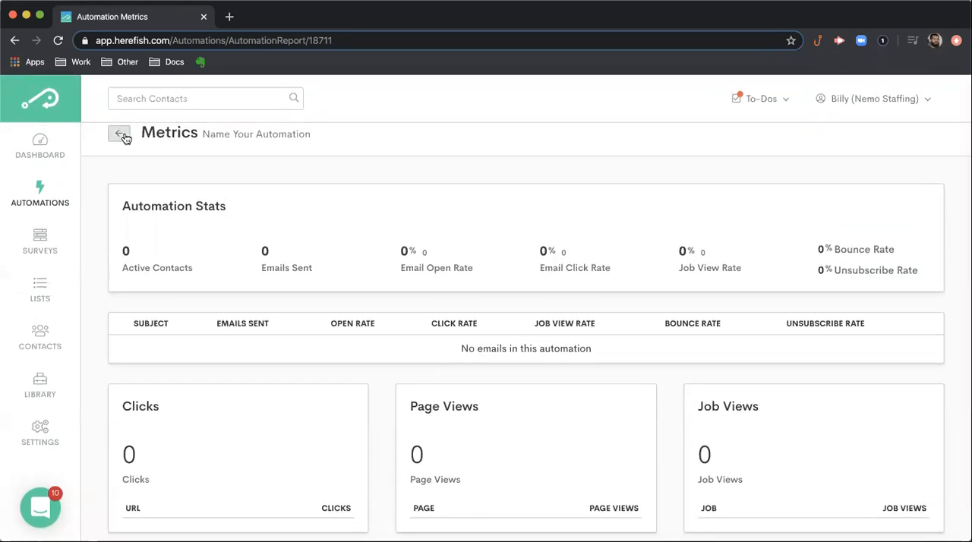
left_click(122, 134)
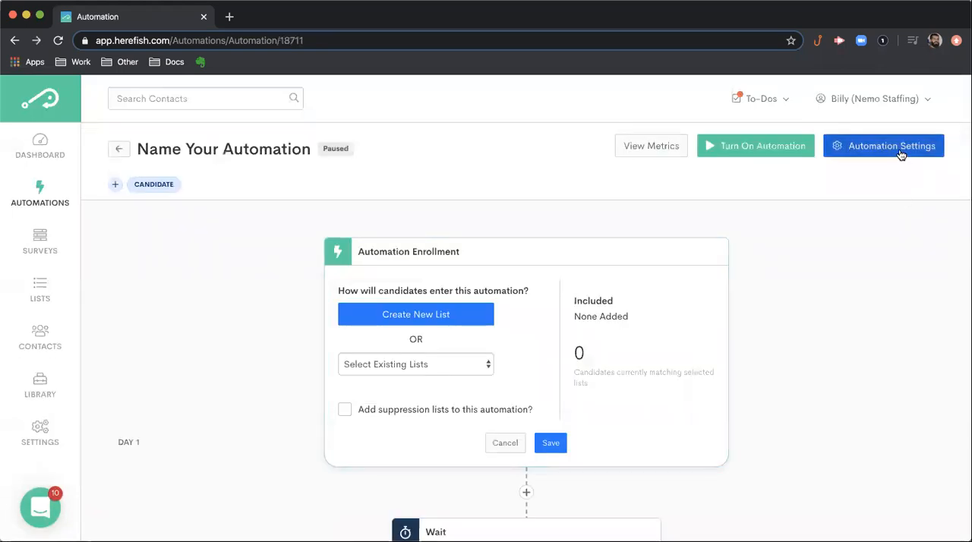
- In the automation settings, allow messages on Monday and review the options for candidates who no longer match the lists
left_click(866, 148)
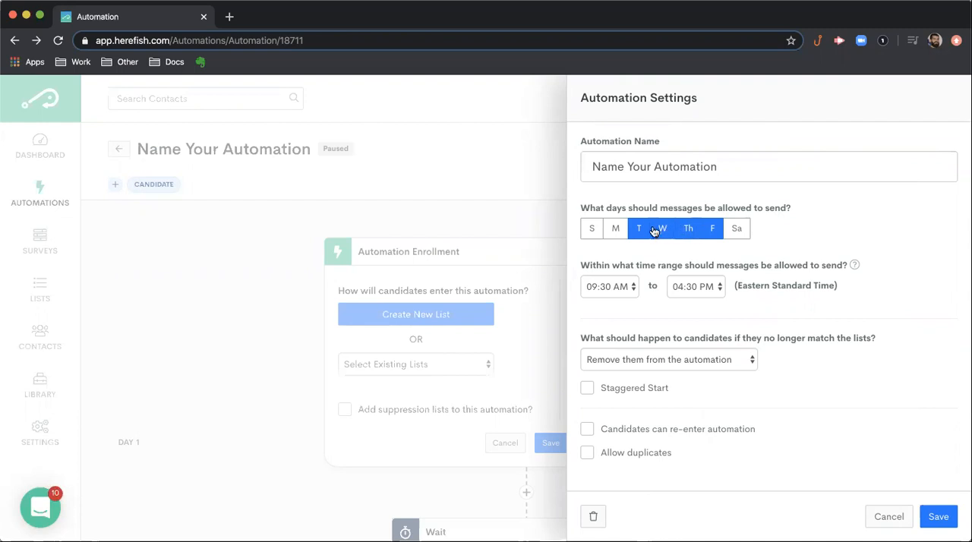
left_click(612, 230)
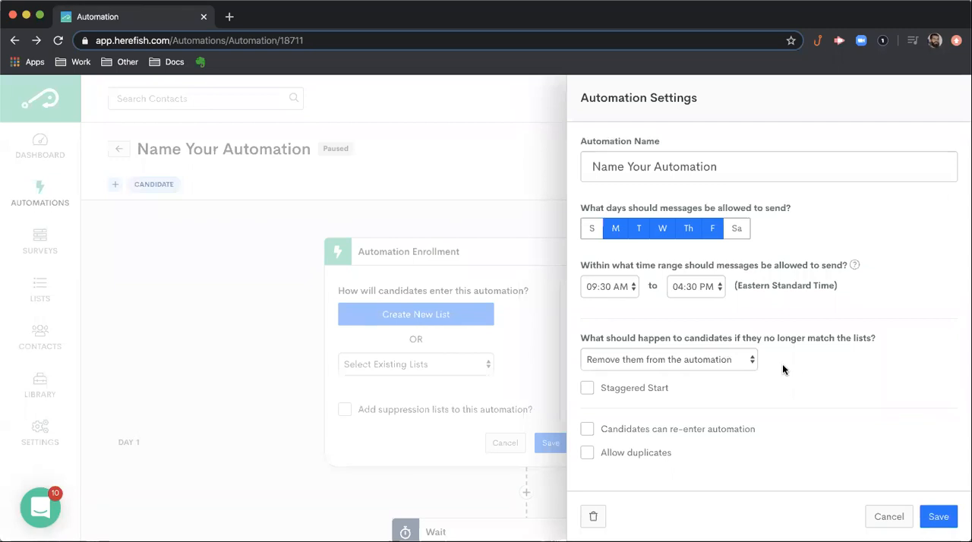
left_click(746, 363)
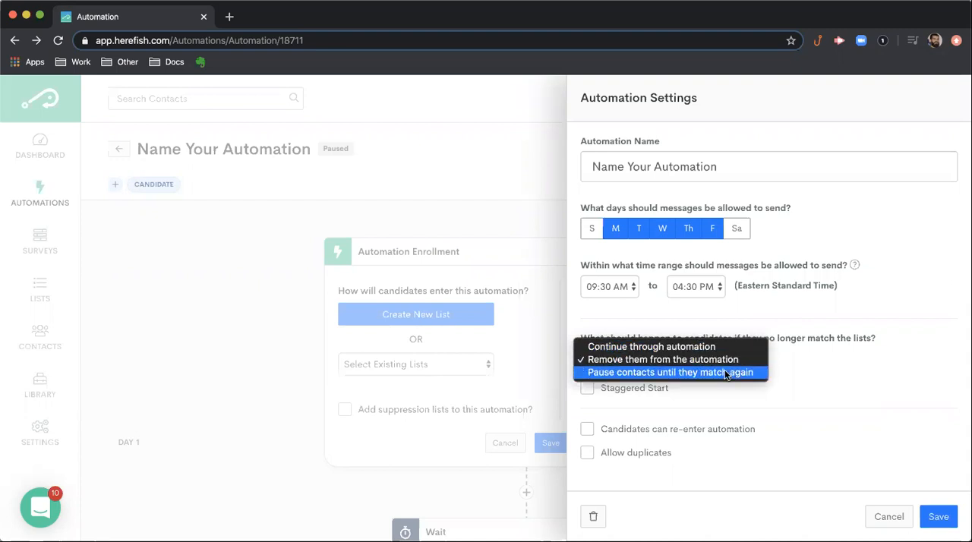
left_click(813, 375)
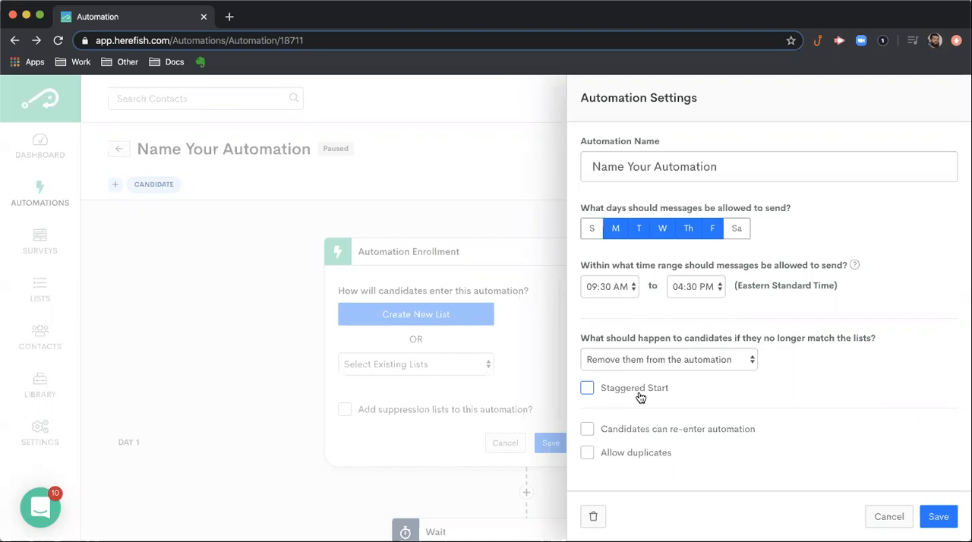
- Try a staggered start that enters candidates daily in 20 even groups, and switch the option off again
left_click(587, 388)
double_click(792, 407)
type("20")
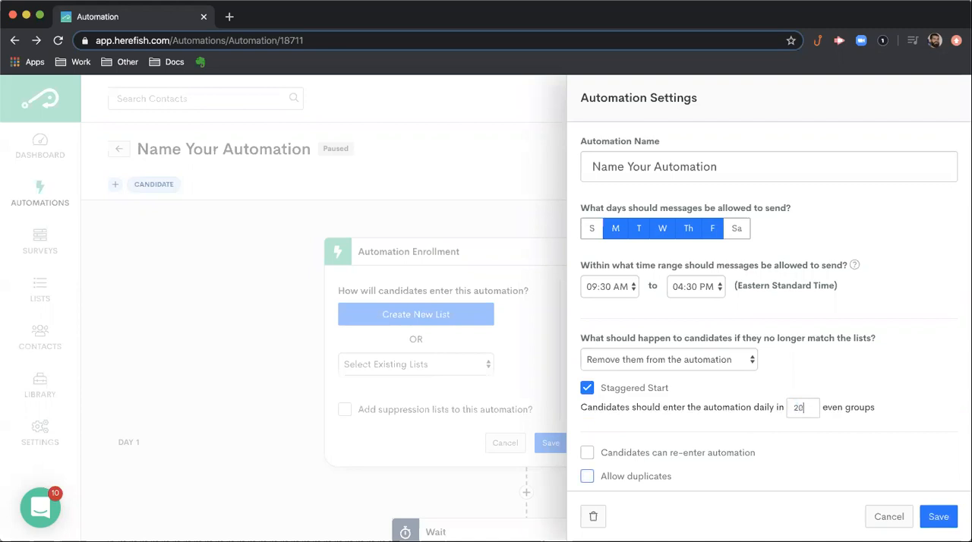
left_click(857, 454)
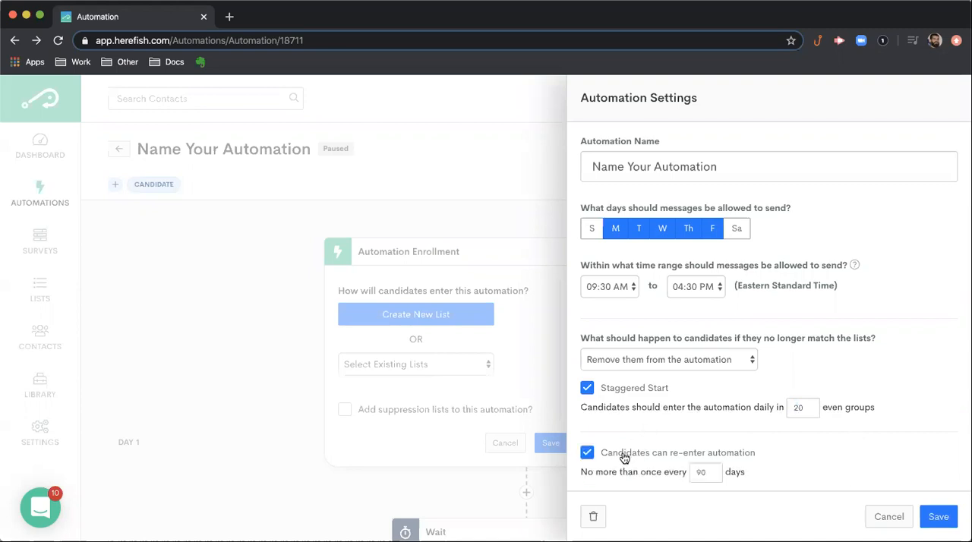
left_click(624, 454)
left_click(851, 390)
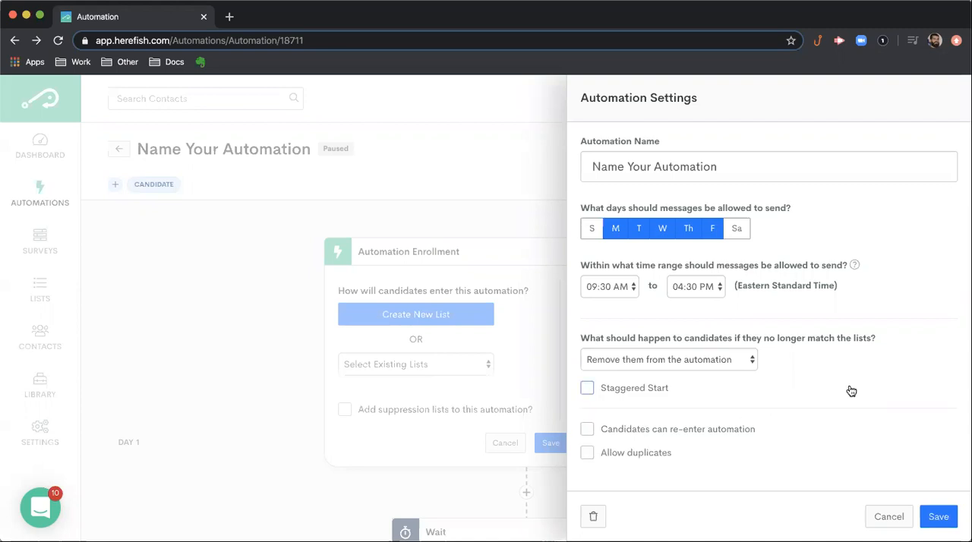
left_click(671, 391)
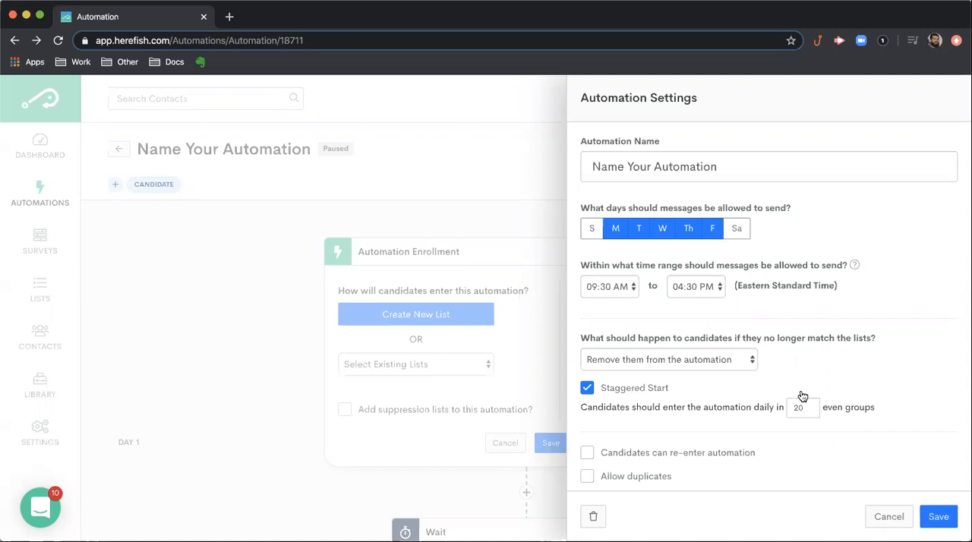
left_click(629, 389)
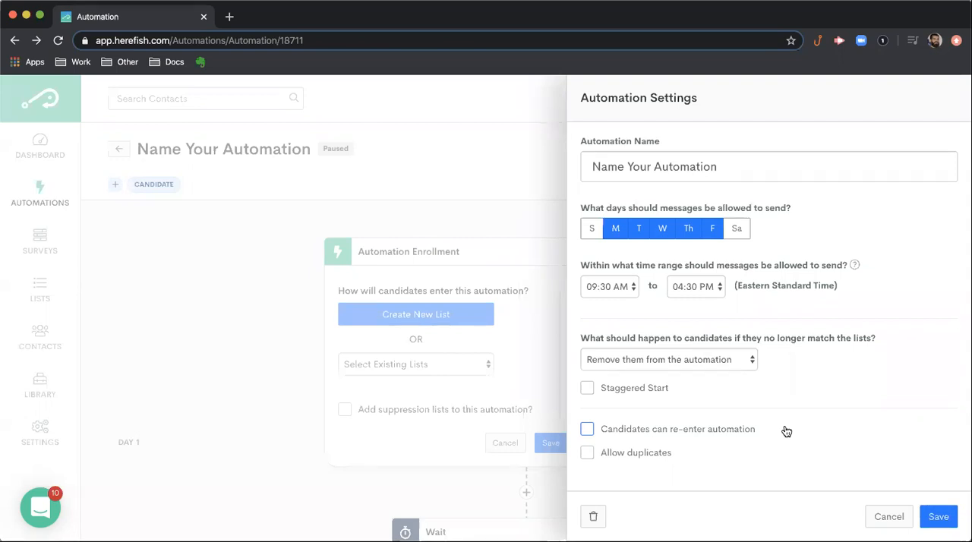
- Try allowing candidates to re-enter the automation, switch the option off, and close the settings without saving
left_click(618, 433)
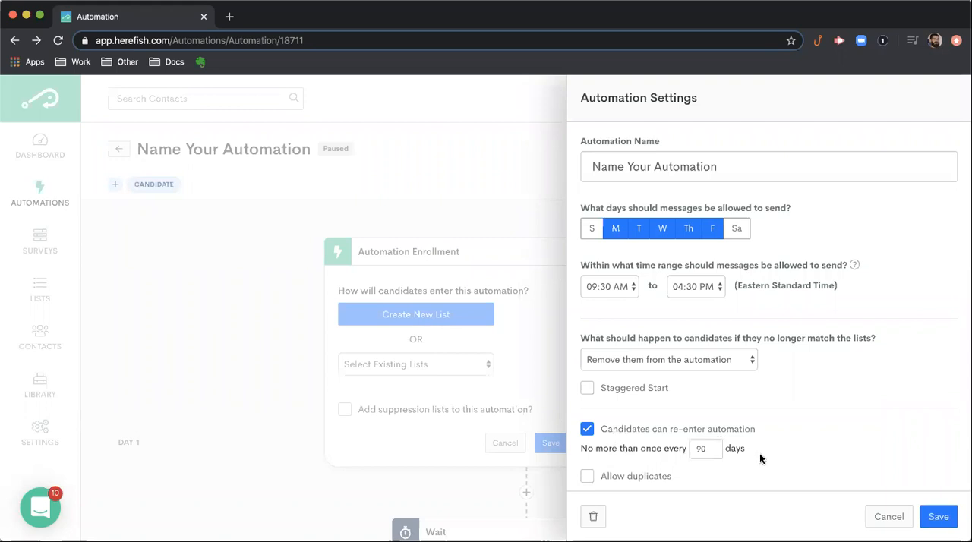
scroll(759, 454, "down", 2)
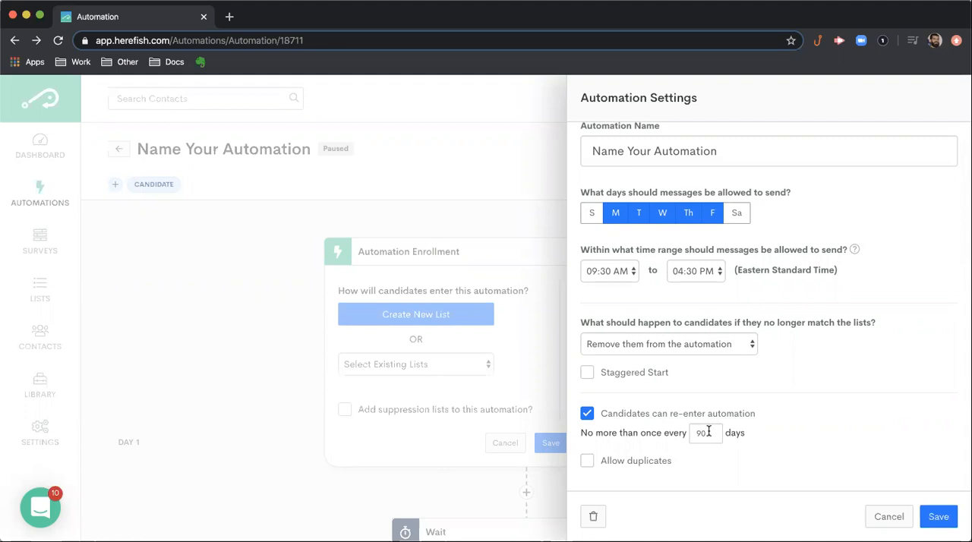
left_click(587, 415)
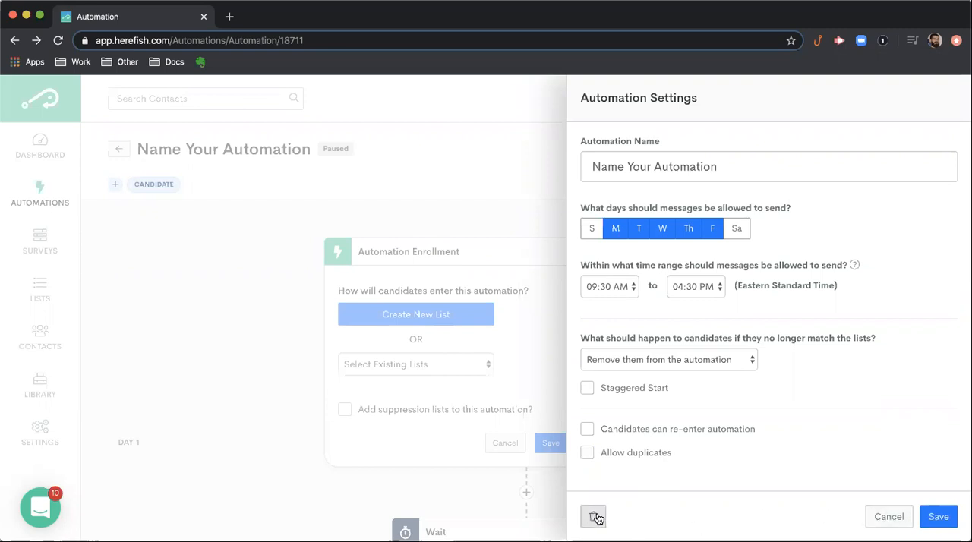
left_click(884, 518)
- Leave the sample automation and return to the list of all automations
scroll(824, 483, "down", 2)
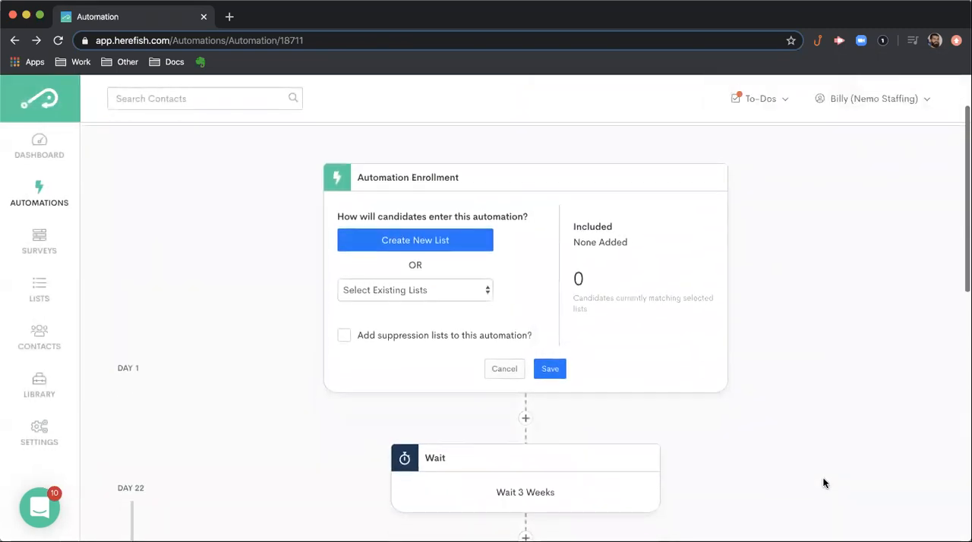
scroll(824, 483, "up", 2)
scroll(824, 483, "down", 5)
scroll(824, 483, "down", 3)
scroll(824, 483, "up", 10)
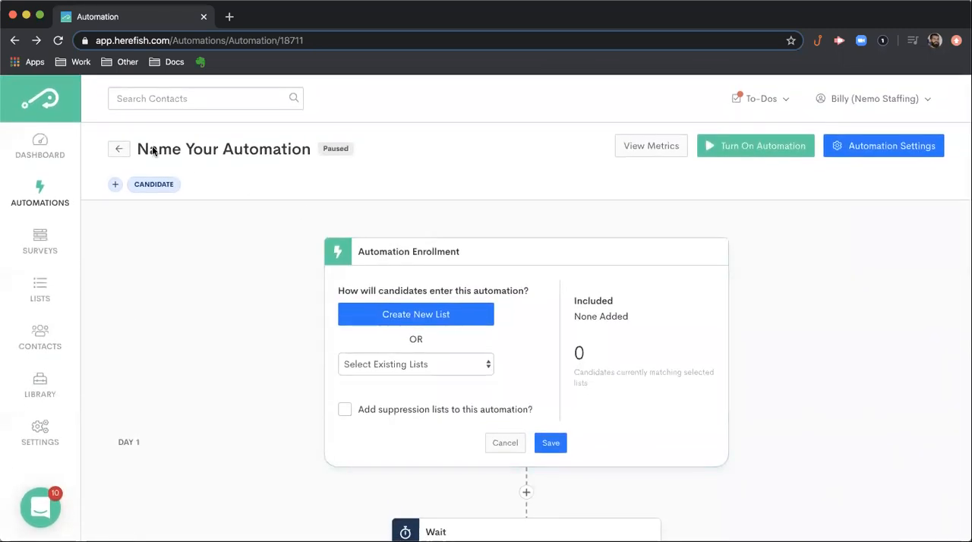
left_click(119, 149)
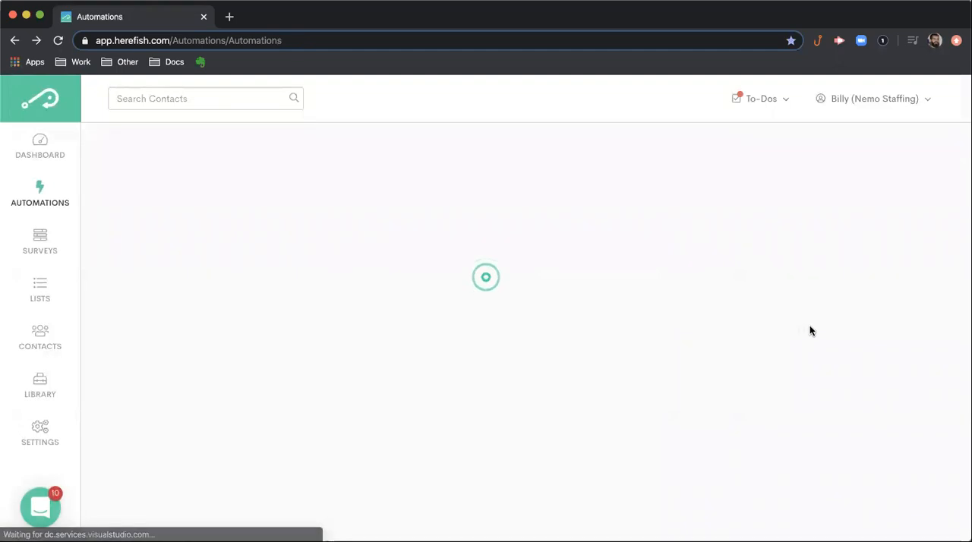
- Start a new automation and choose Placement-based as its record type
left_click(878, 152)
left_click(690, 239)
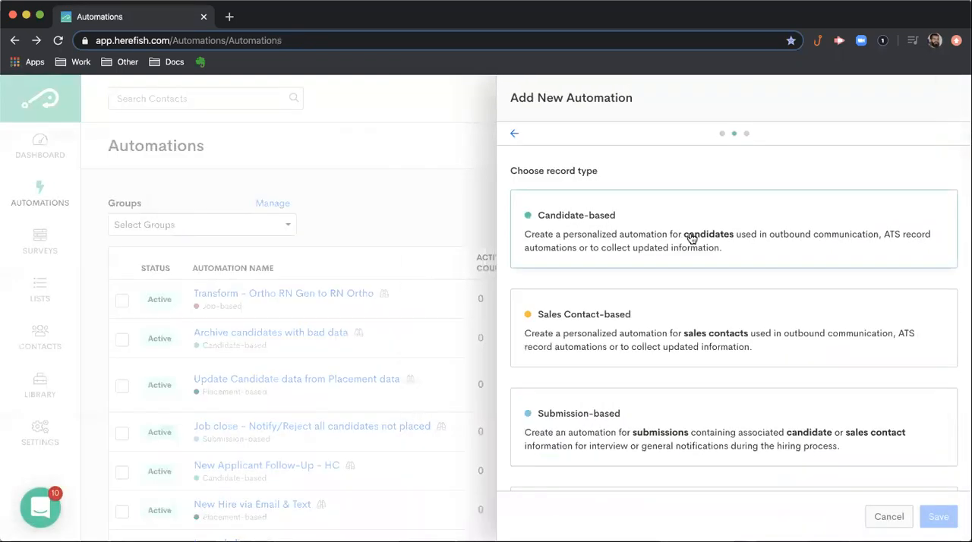
scroll(752, 341, "down", 3)
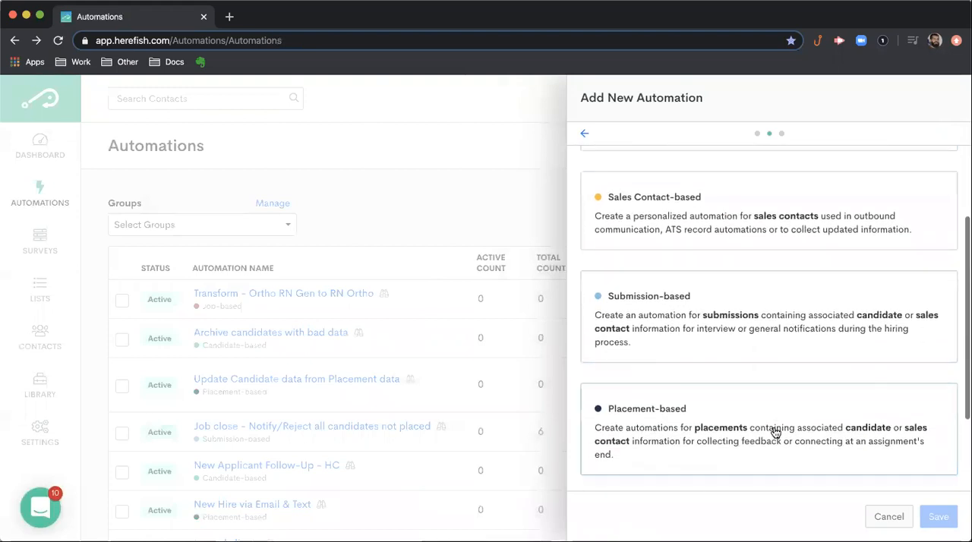
scroll(775, 432, "down", 2)
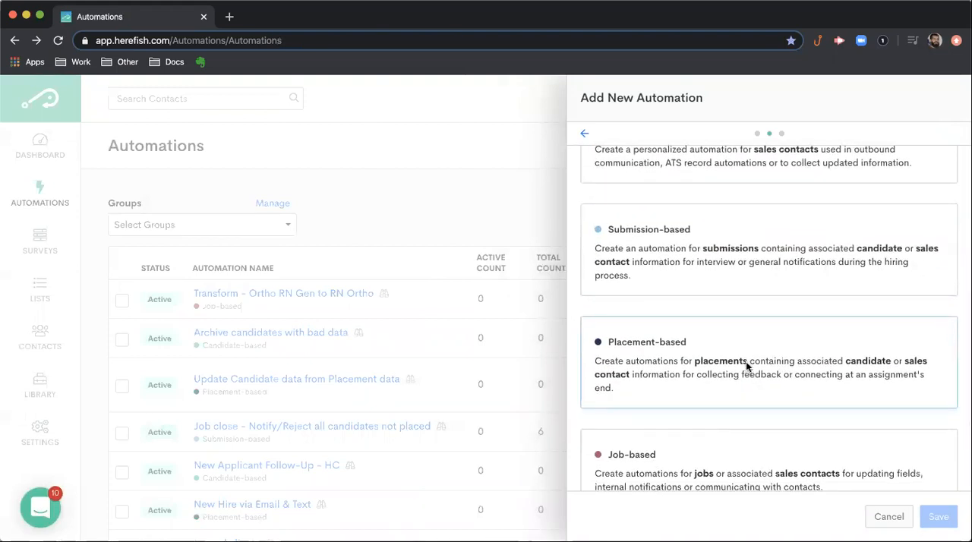
left_click(746, 366)
- Name the new automation "Placement Based Automation Example", correcting the misspelled word
left_click(663, 186)
type("Placmen")
key("BackSpace")
key("BackSpace")
key("BackSpace")
type("ement Based Autoamtion Example")
double_click(718, 188)
right_click(718, 189)
left_click(729, 189)
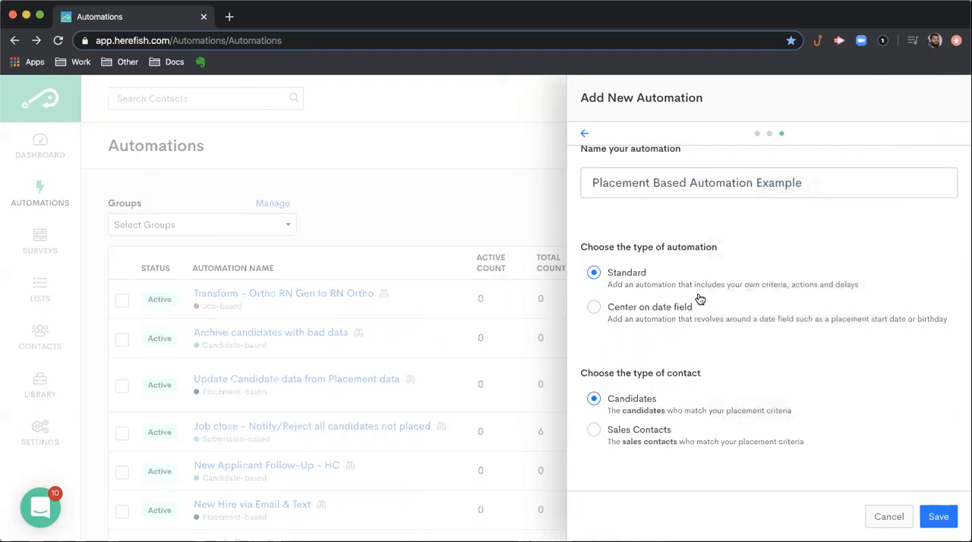
- Center the new automation on the placement's End Date, keep candidates as the contact type, and save it
left_click(644, 307)
left_click(650, 314)
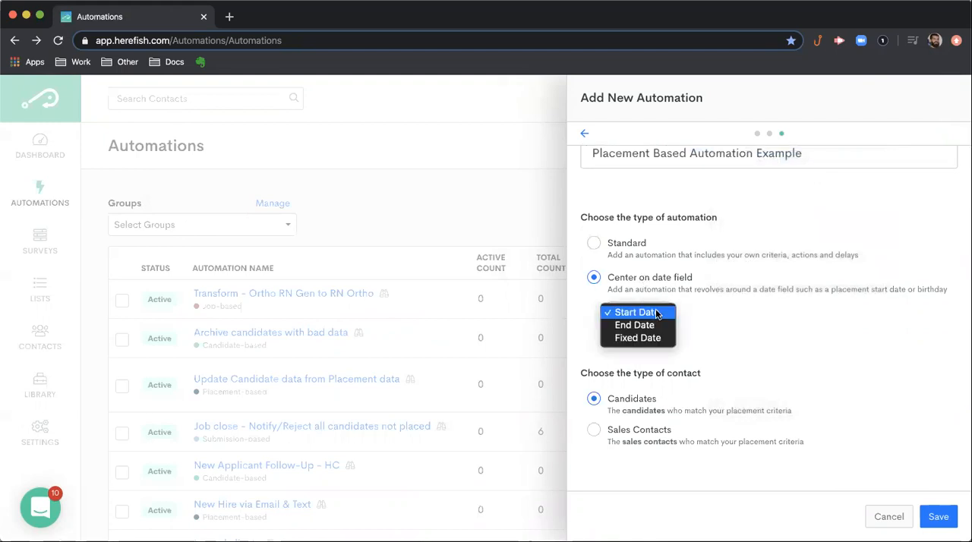
left_click(681, 312)
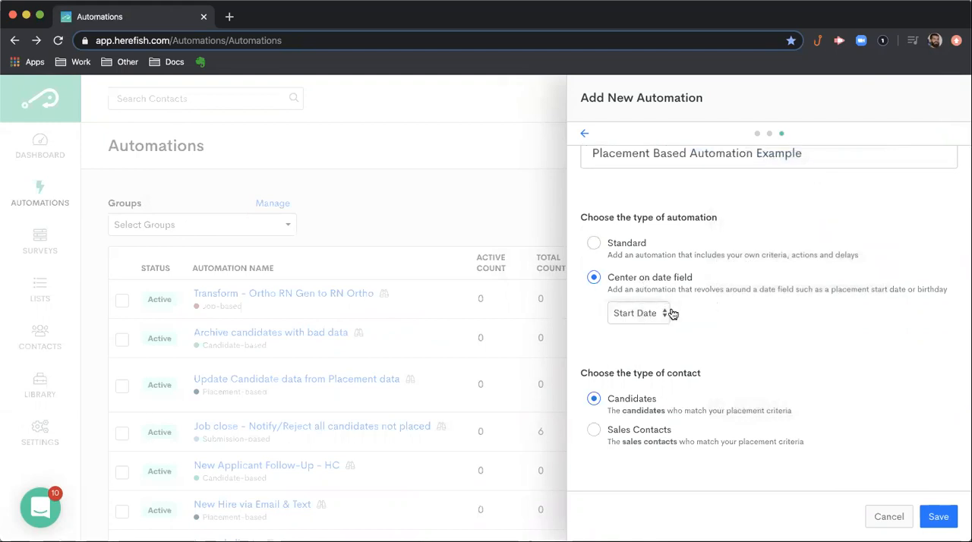
left_click(660, 318)
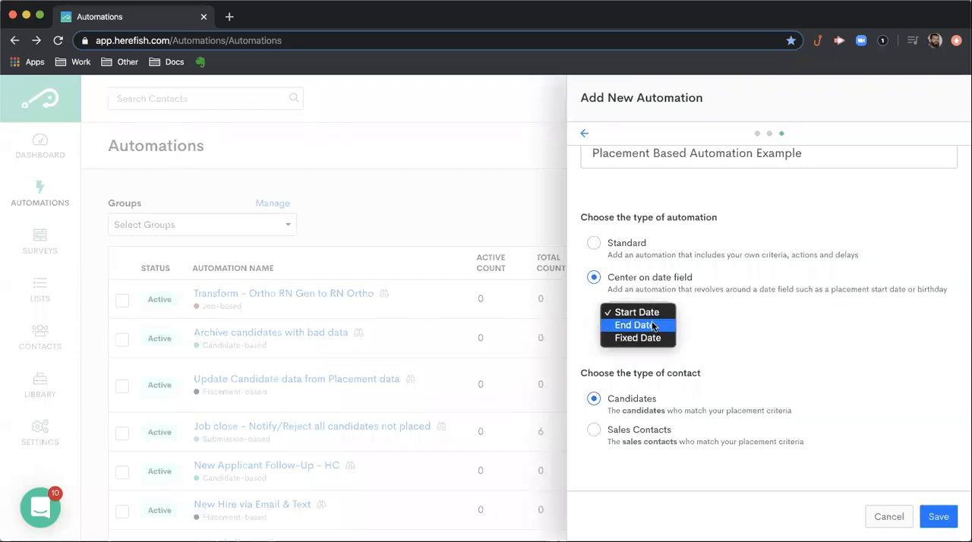
left_click(646, 327)
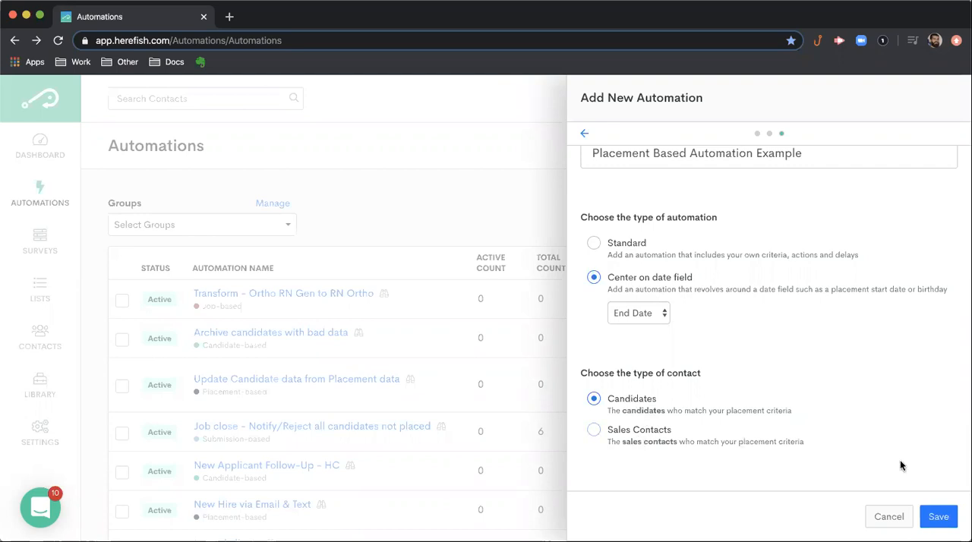
left_click(937, 517)
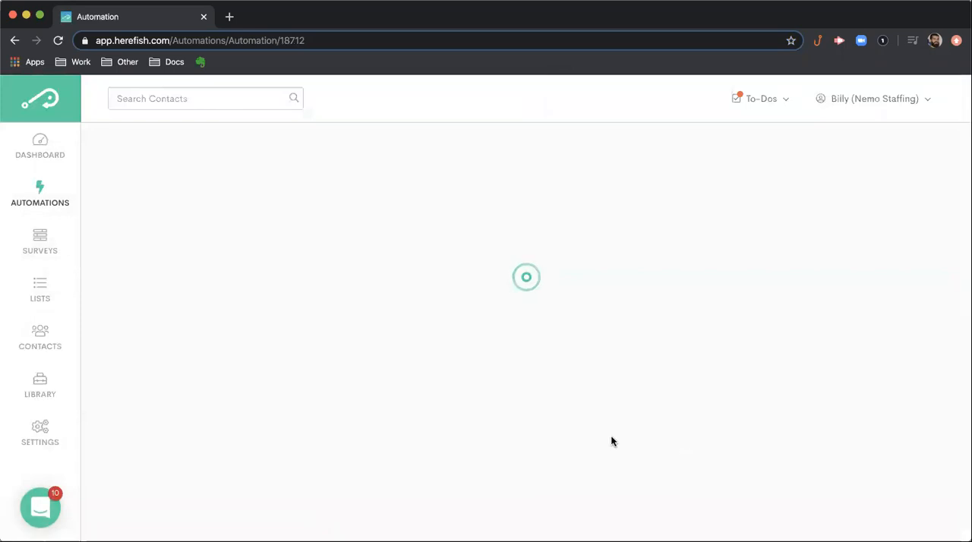
- Set the wait ahead of the End Date marker to 4 weeks before and save it
scroll(655, 418, "down", 3)
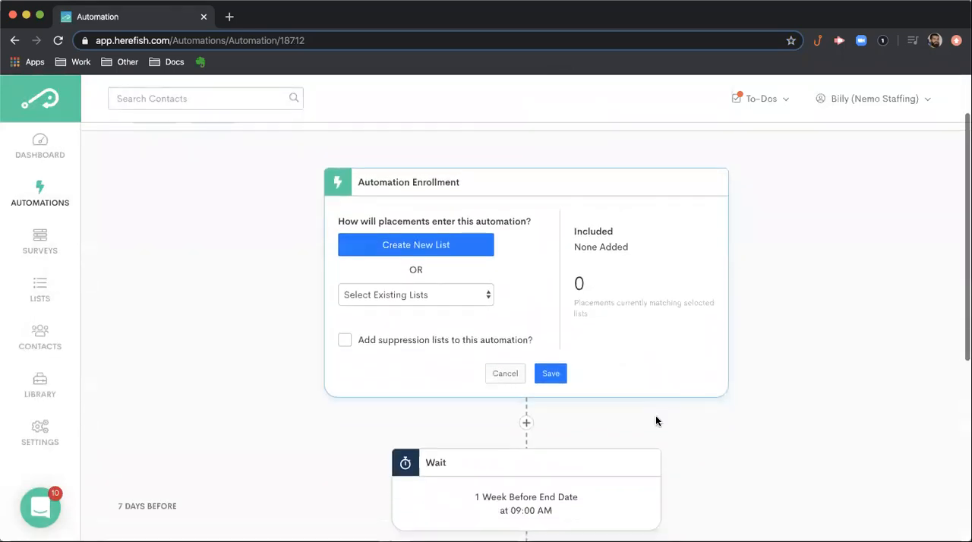
scroll(655, 418, "down", 3)
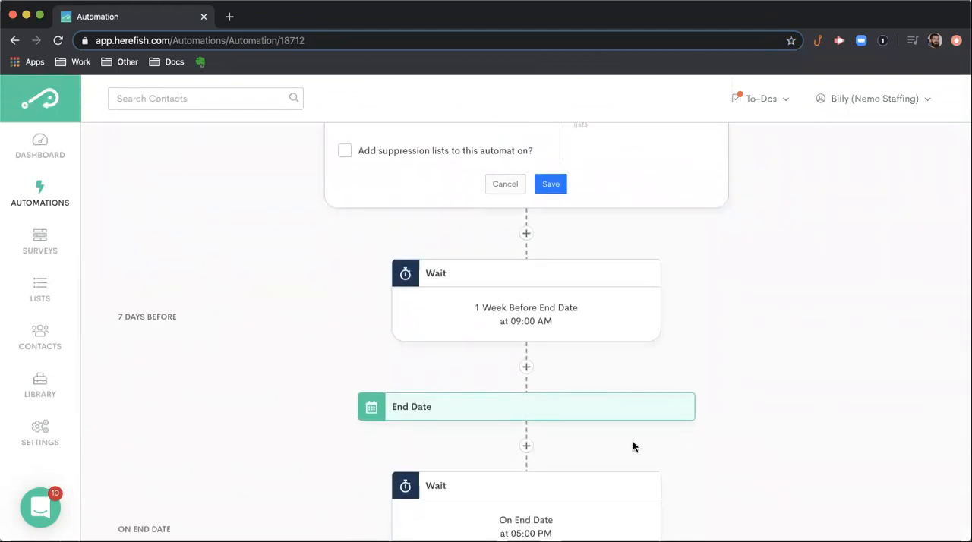
scroll(597, 398, "down", 1)
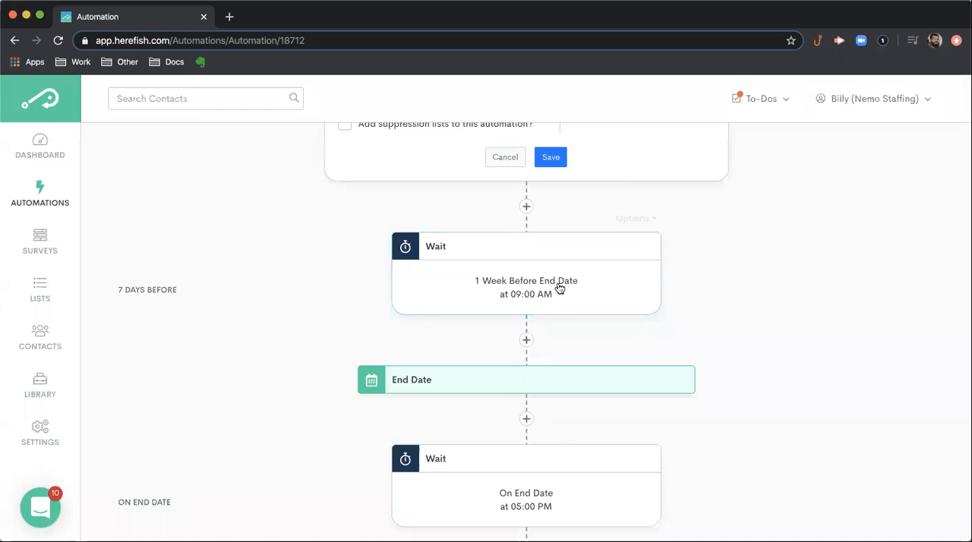
left_click(537, 291)
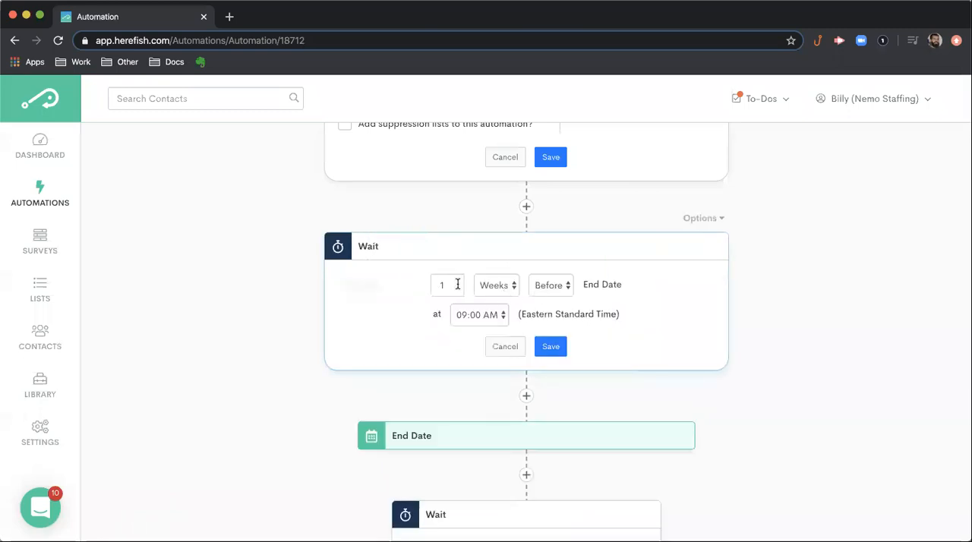
left_click(516, 294)
left_click(485, 285)
left_click(445, 286)
key("BackSpace")
type("4")
left_click(551, 347)
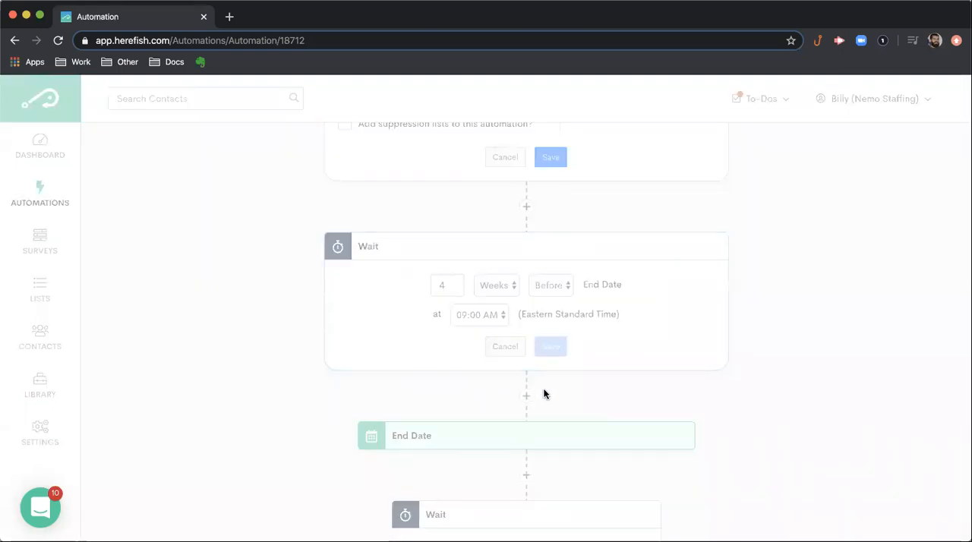
- Add a Send Email step after the 4-week wait, leaving its email content uncreated
left_click(527, 341)
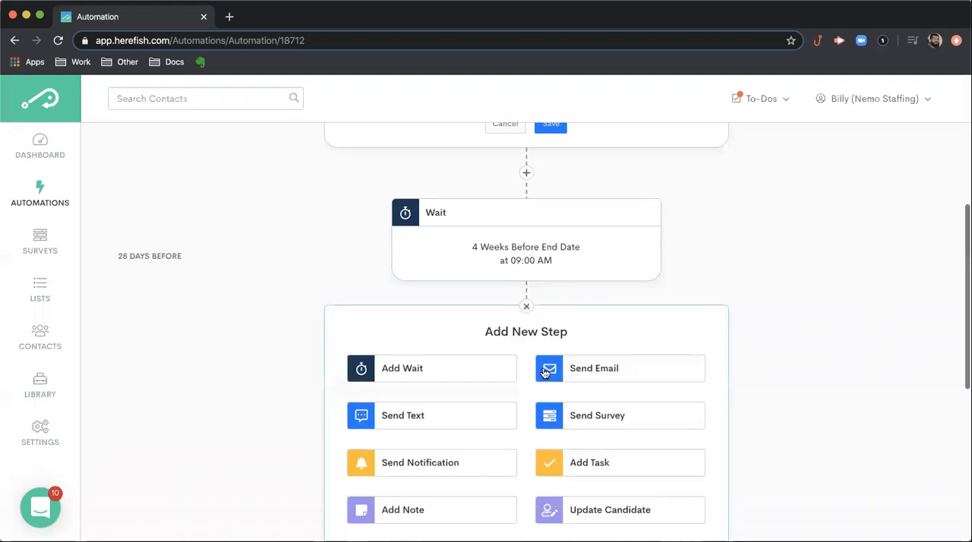
left_click(602, 343)
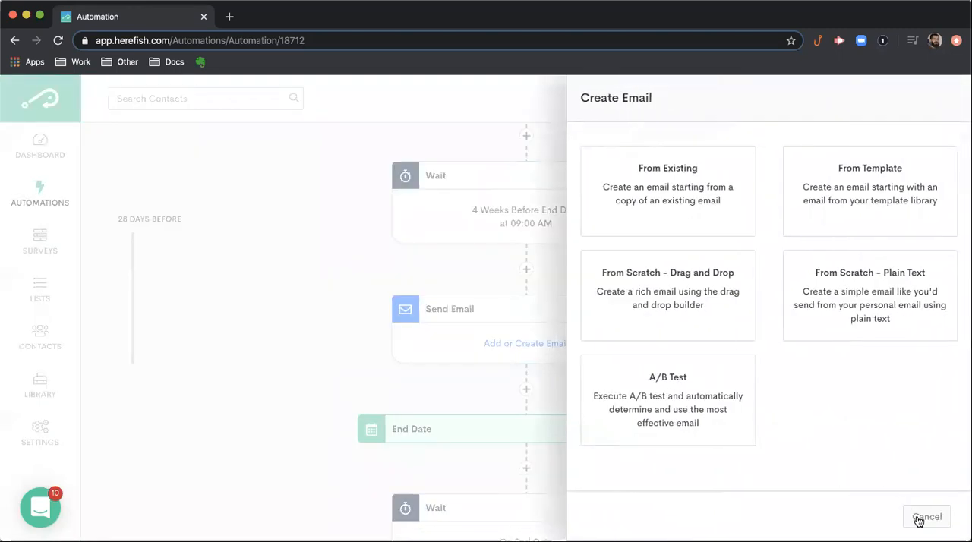
left_click(927, 517)
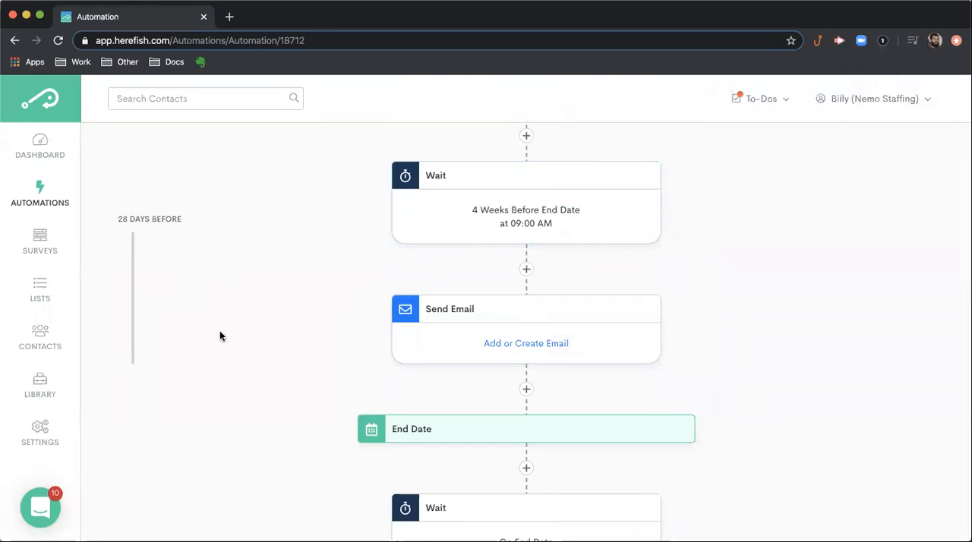
- Add a Send Text step after the On End Date wait, leaving its message uncreated
scroll(237, 337, "down", 3)
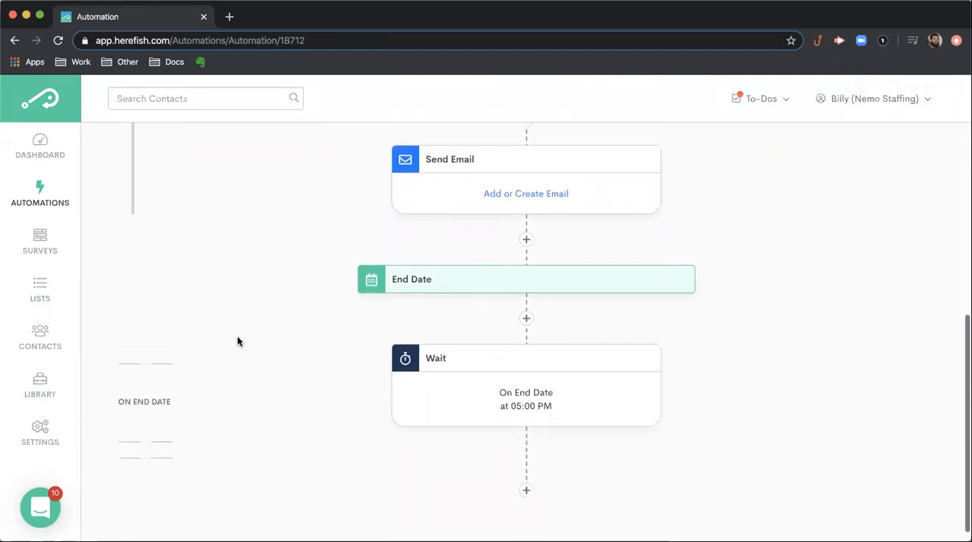
scroll(237, 337, "down", 1)
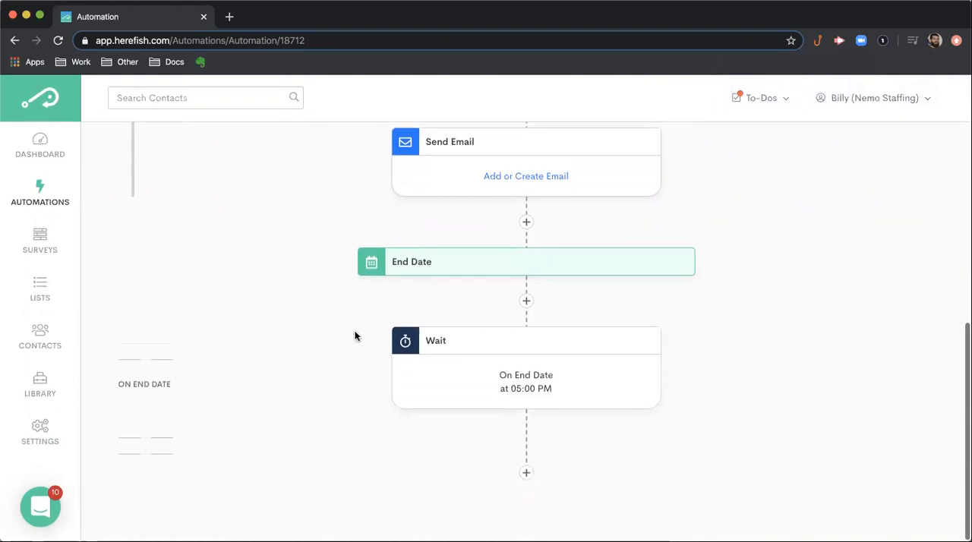
left_click(525, 472)
left_click(461, 250)
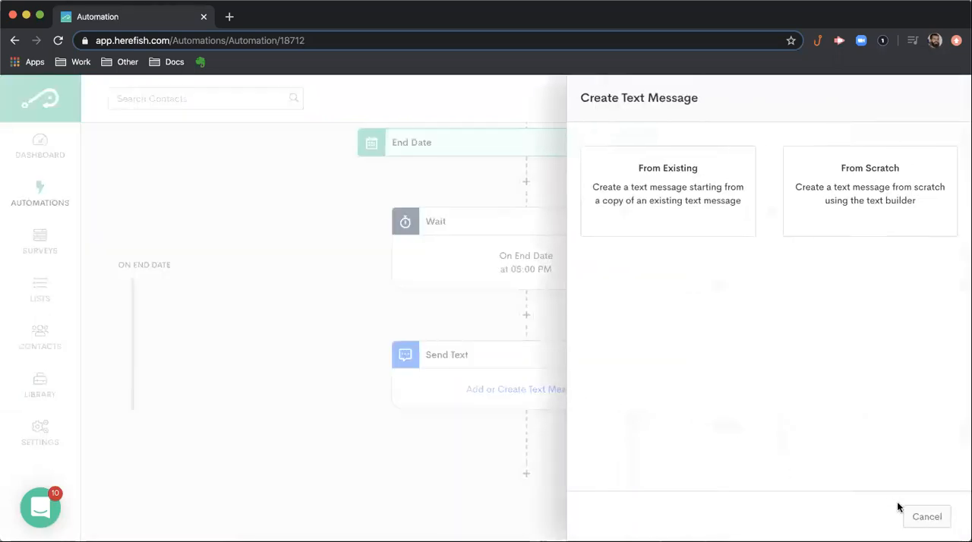
left_click(925, 516)
- Add a wait after the Send Text step, set to 10 days after the End Date, and save it
left_click(527, 473)
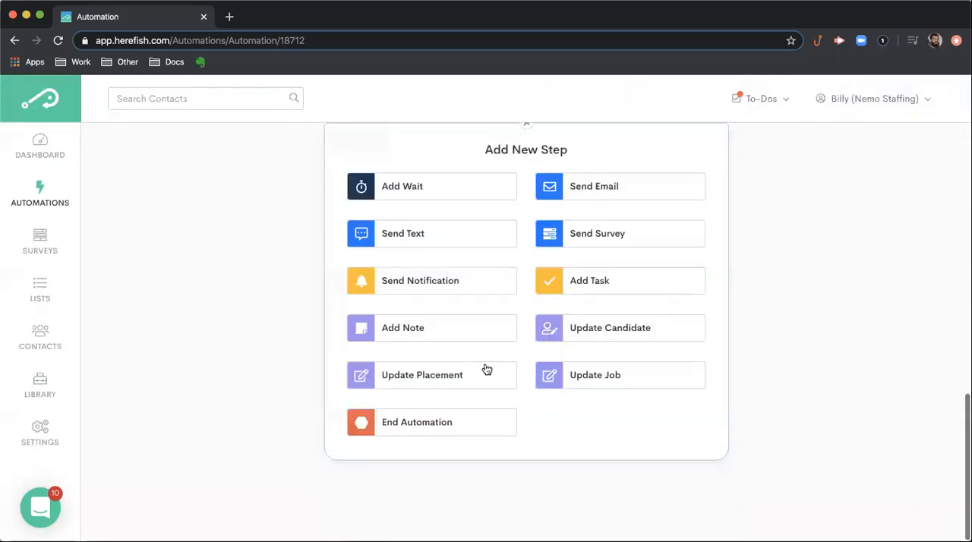
left_click(483, 189)
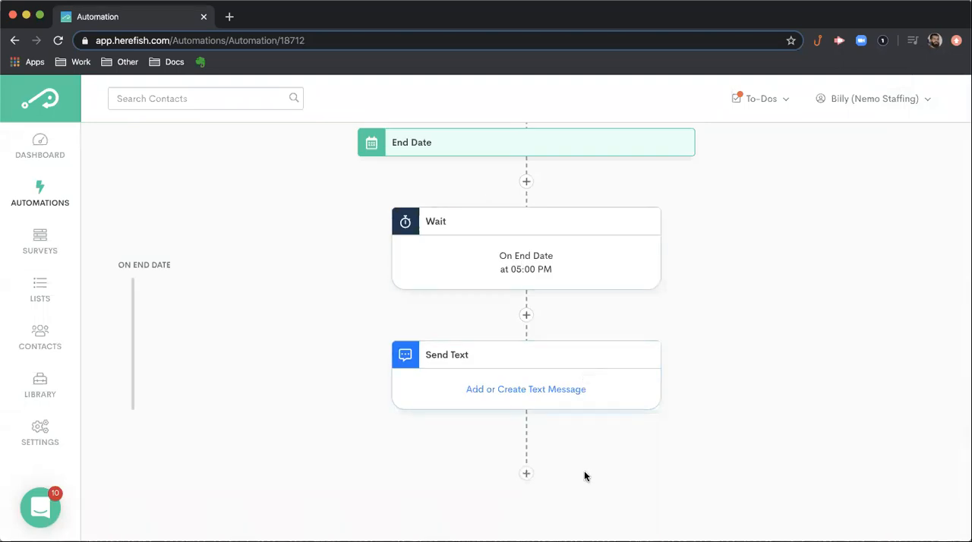
left_click(493, 325)
left_click(490, 325)
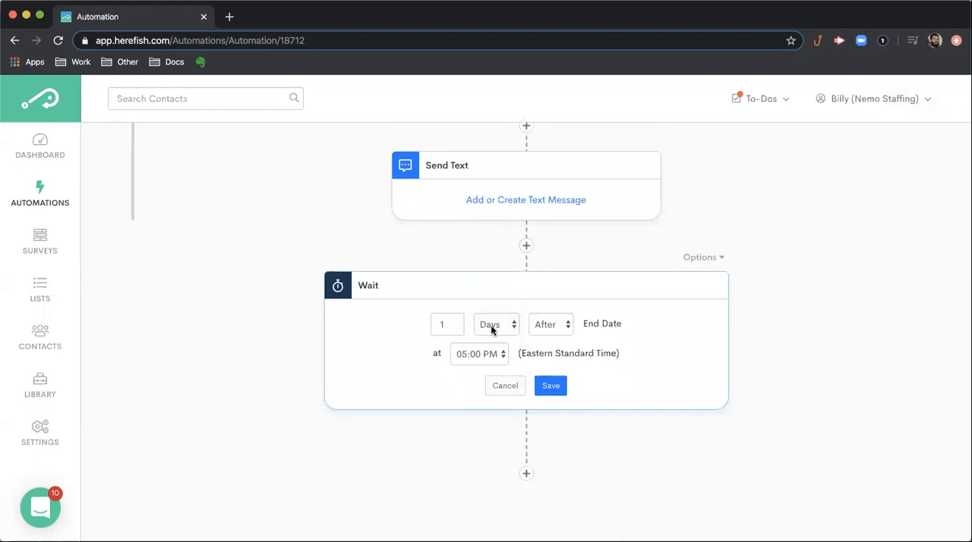
left_click(445, 326)
type("0")
left_click(550, 385)
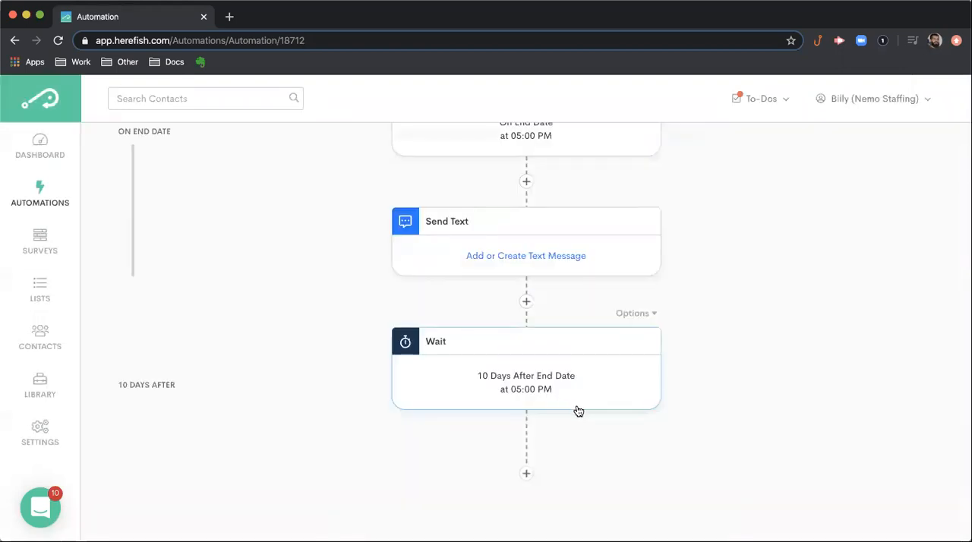
- Look back over the automation's flow from the last wait up to the enrollment block
scroll(575, 410, "up", 8)
scroll(577, 411, "up", 5)
scroll(577, 410, "down", 2)
scroll(577, 410, "down", 5)
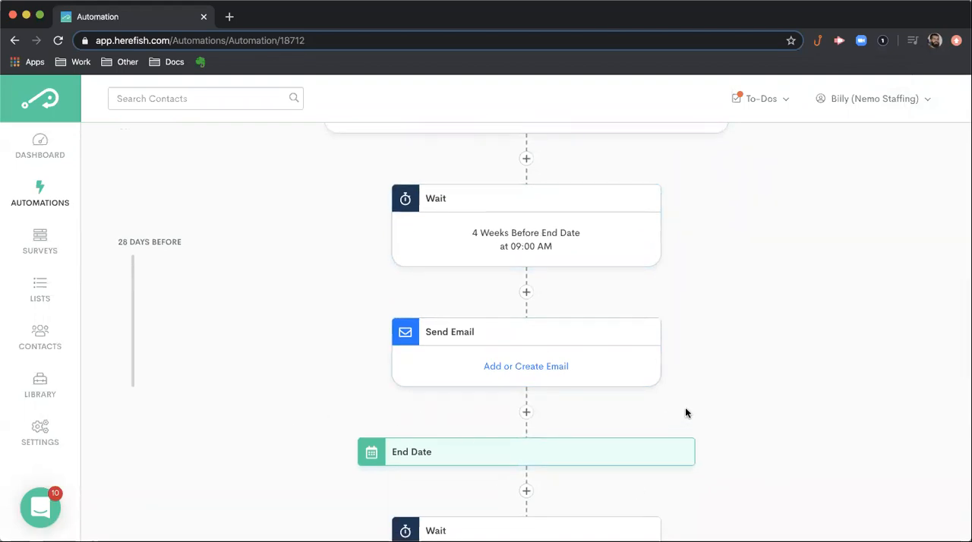
scroll(687, 412, "up", 5)
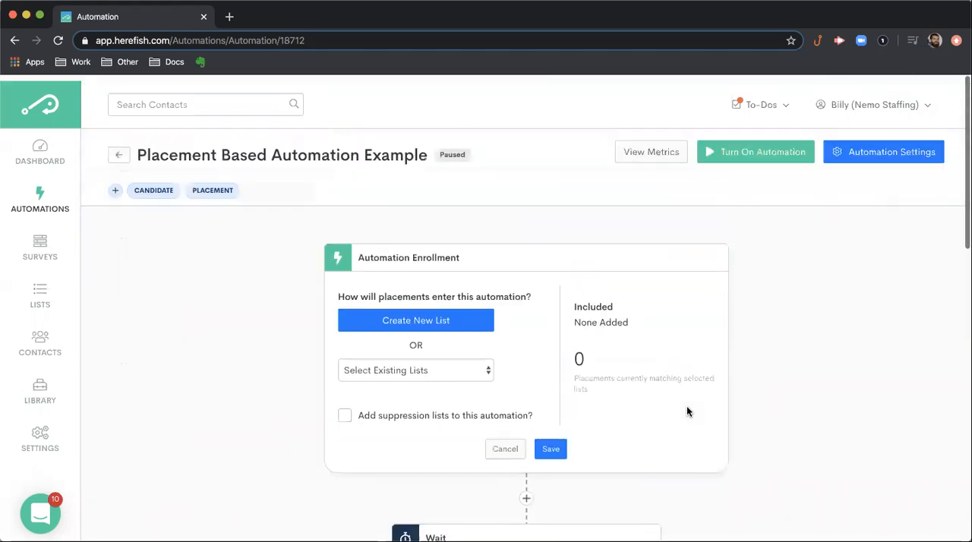
- Search the automations list for "Placement" and reopen Placement Based Automation Example
scroll(689, 412, "left", 5)
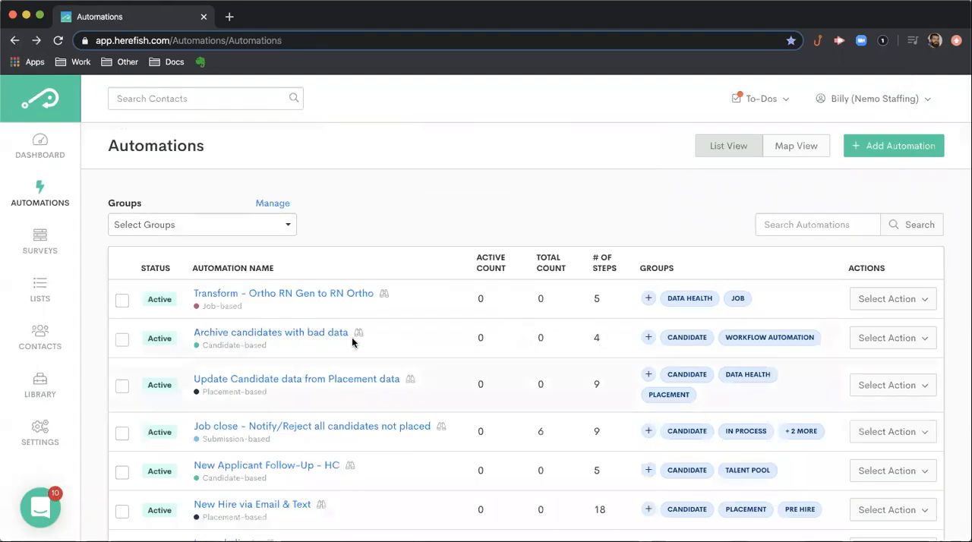
left_click(765, 225)
type("Pl")
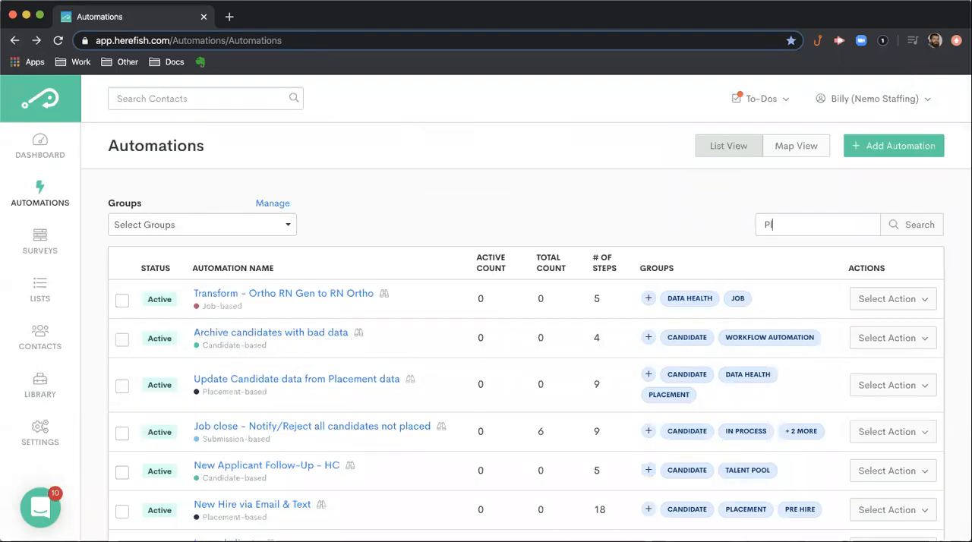
type("acment")
left_click(783, 225)
type("e")
left_click(922, 226)
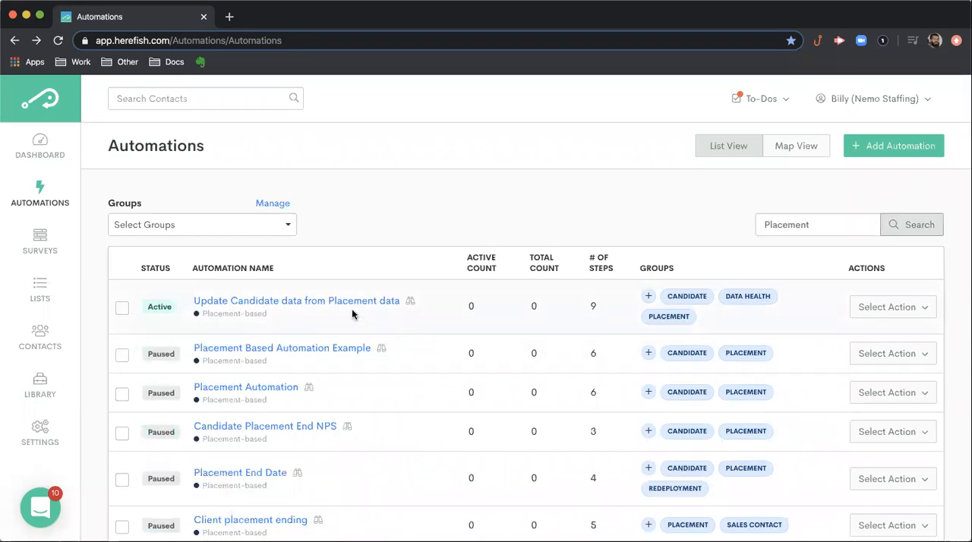
left_click(332, 349)
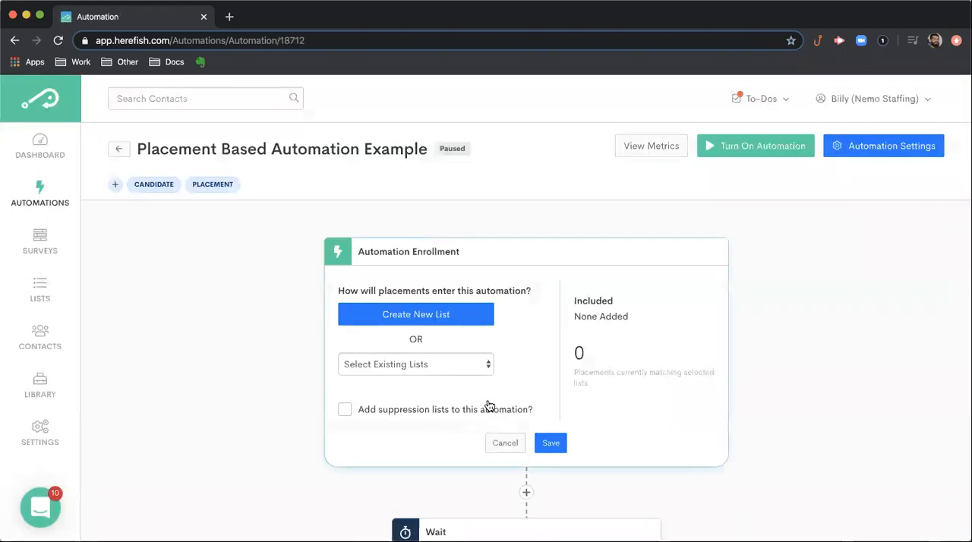
- Review the order and timing of the waits, email and text steps before and after the End Date
scroll(489, 399, "down", 3)
scroll(489, 399, "down", 5)
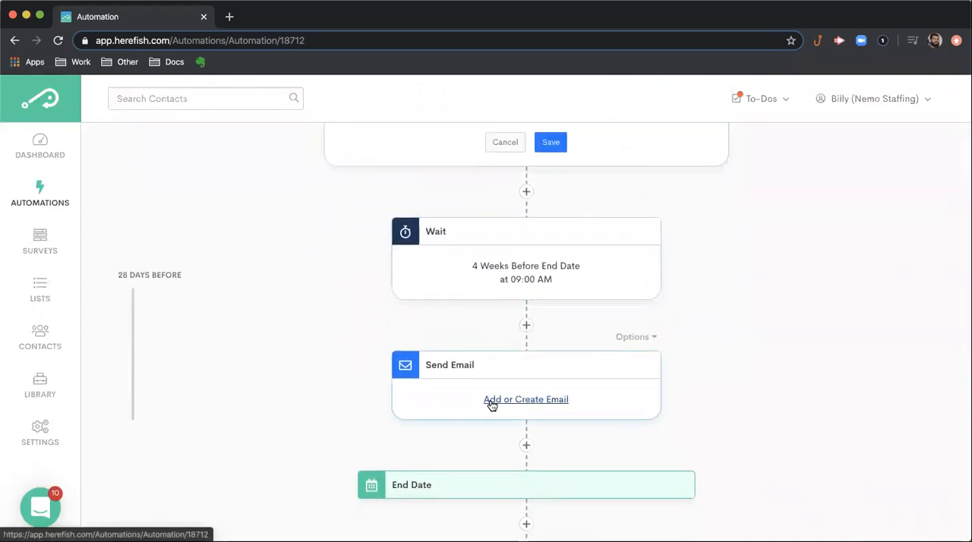
scroll(593, 296, "up", 2)
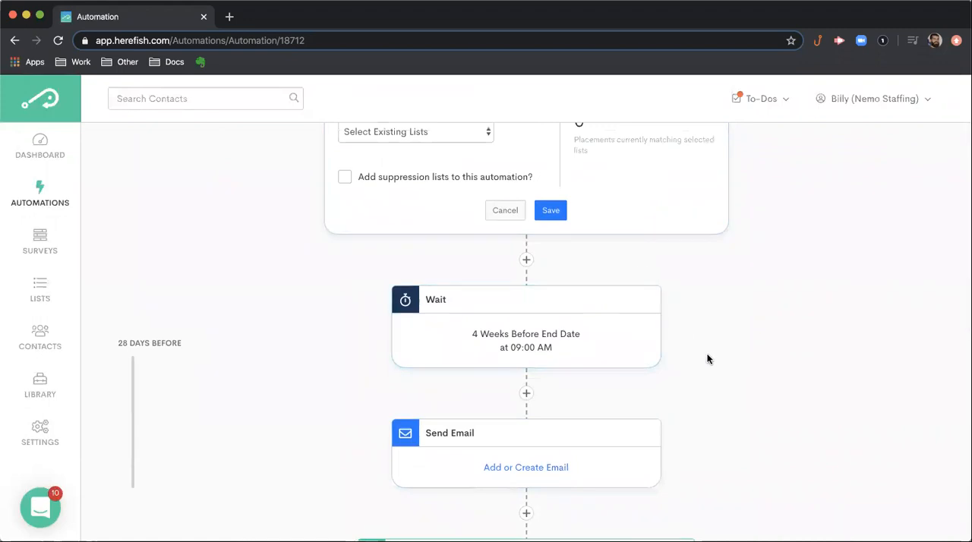
scroll(700, 359, "down", 5)
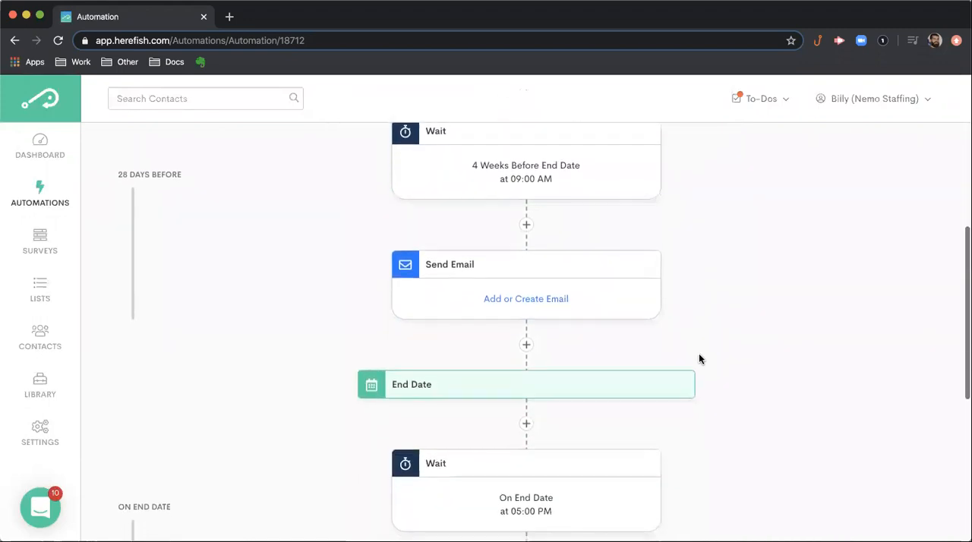
scroll(699, 358, "down", 6)
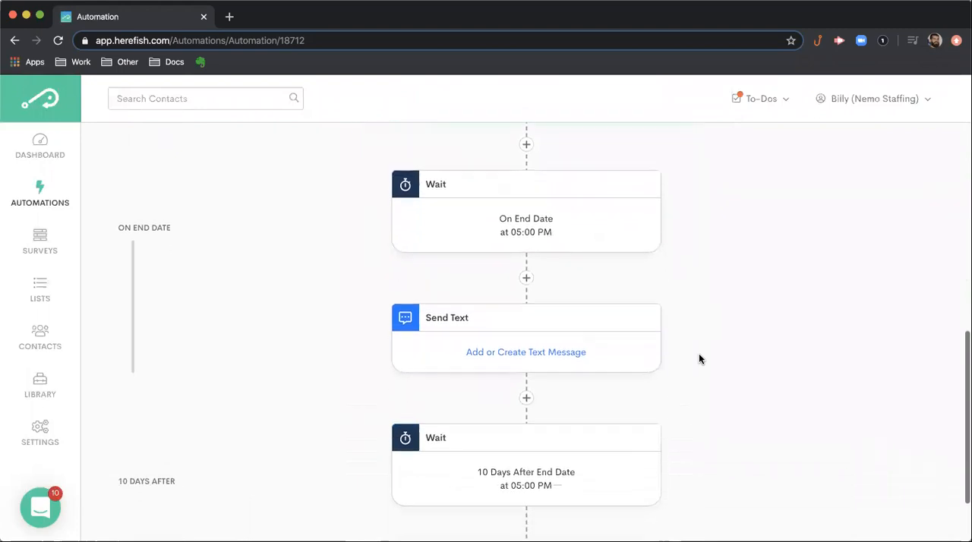
scroll(671, 377, "up", 6)
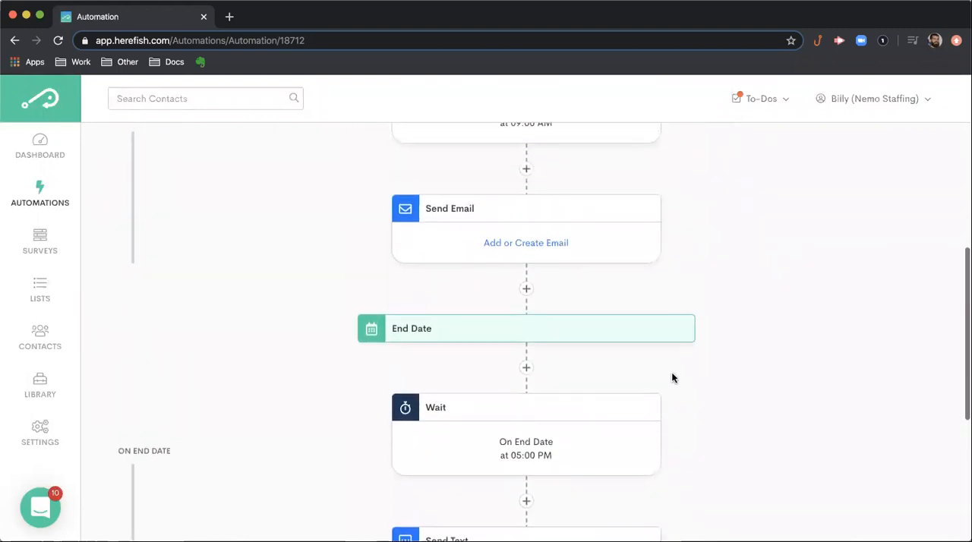
scroll(673, 378, "up", 4)
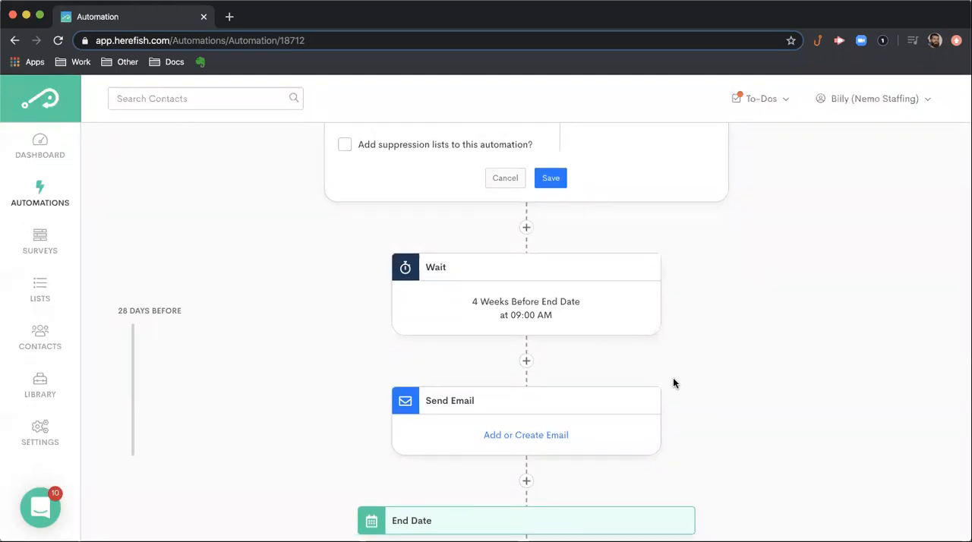
scroll(698, 373, "up", 5)
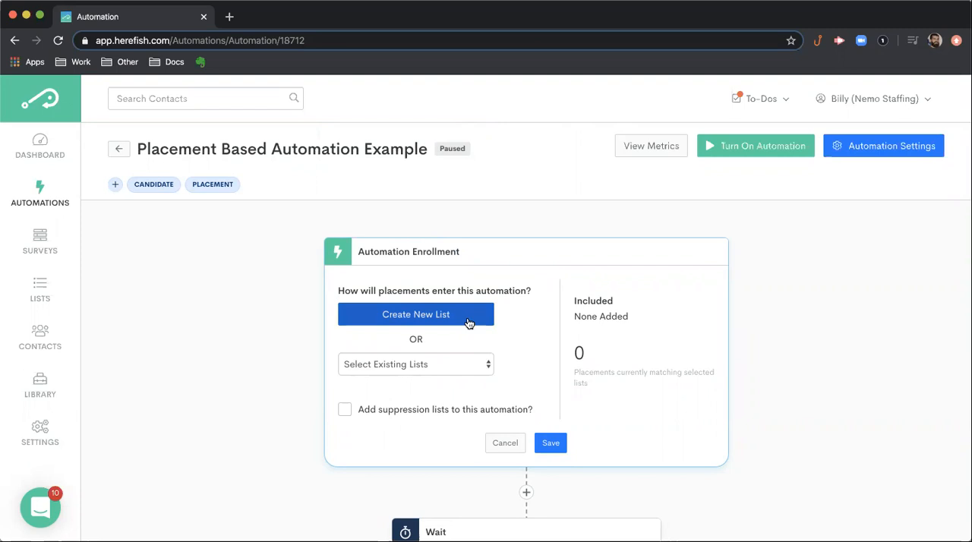
- Add the existing lists All Approved Placements (3), Approved Placements and Consultants ending to the automation's enrollment
left_click(475, 363)
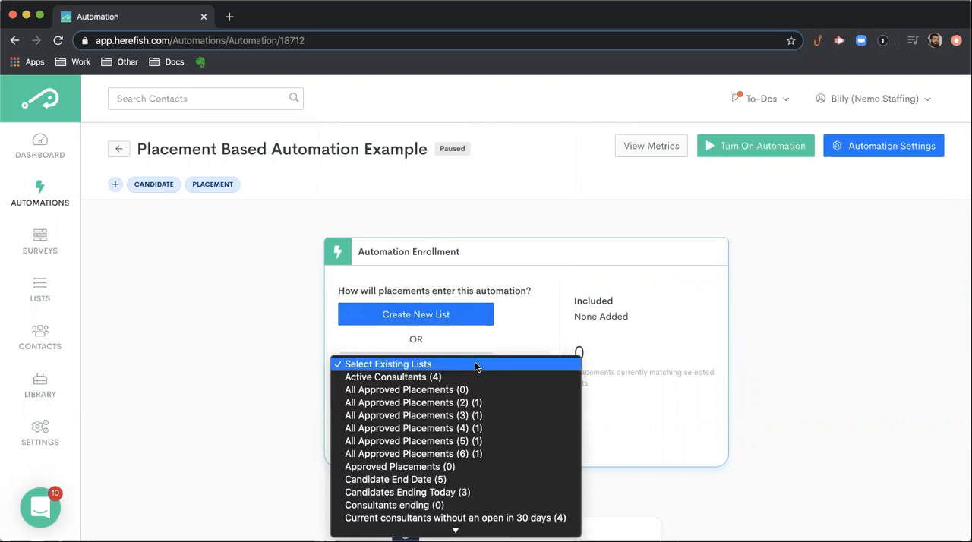
left_click(254, 367)
scroll(456, 379, "down", 1)
left_click(445, 320)
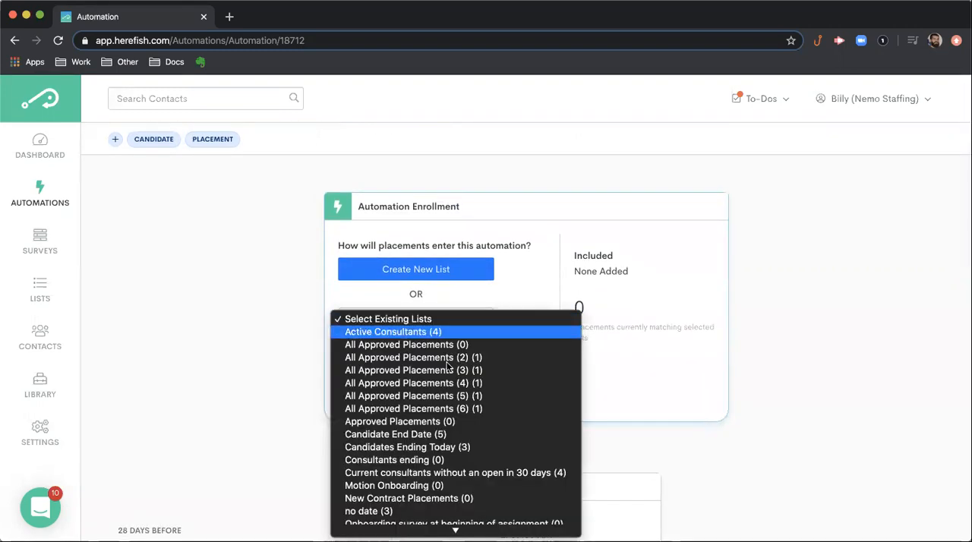
left_click(445, 320)
left_click(445, 318)
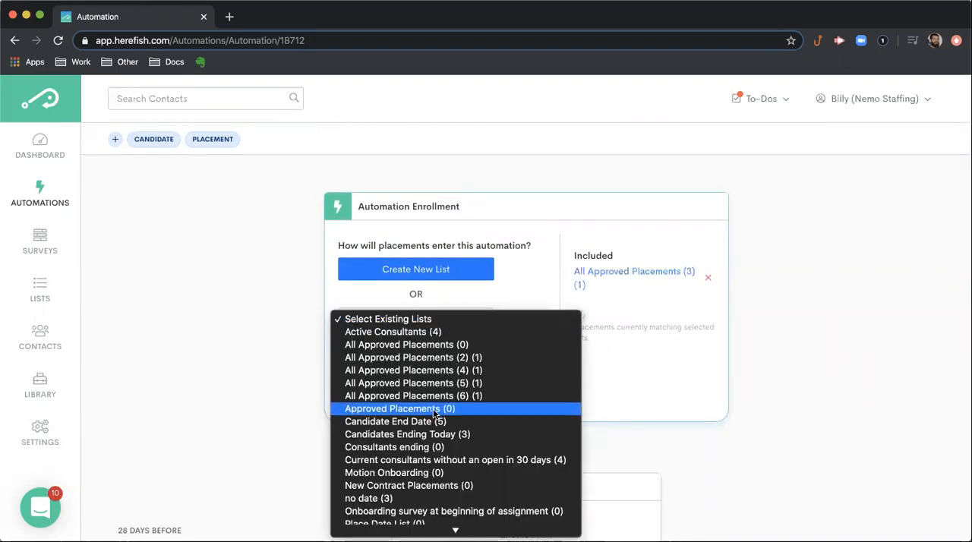
left_click(451, 320)
left_click(450, 320)
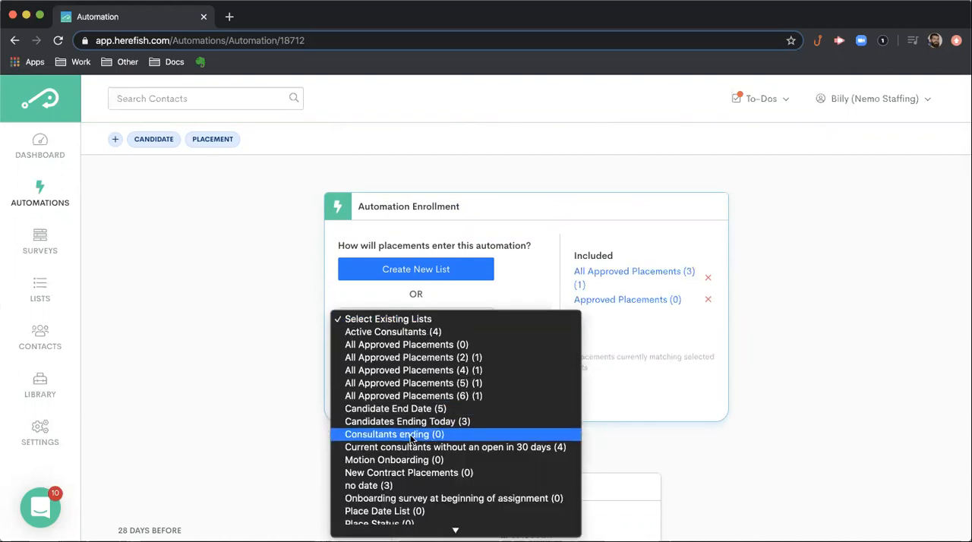
left_click(414, 434)
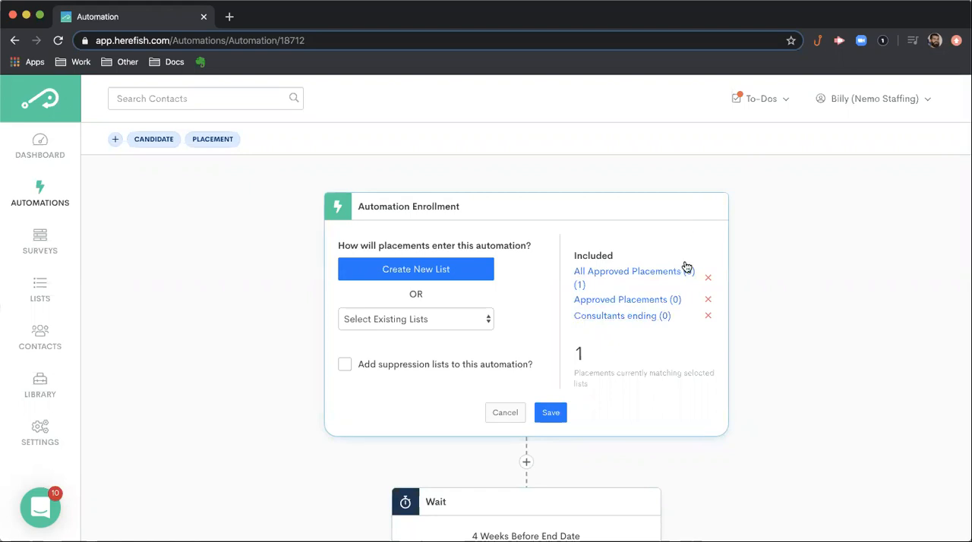
- Enable suppression lists for the enrollment and exclude the Active Consultants list
left_click(436, 367)
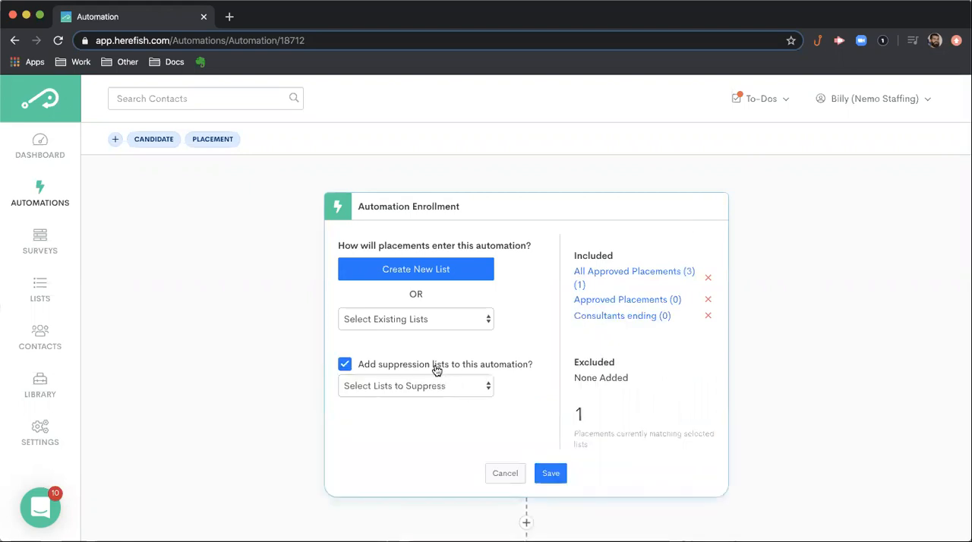
left_click(468, 390)
left_click(461, 399)
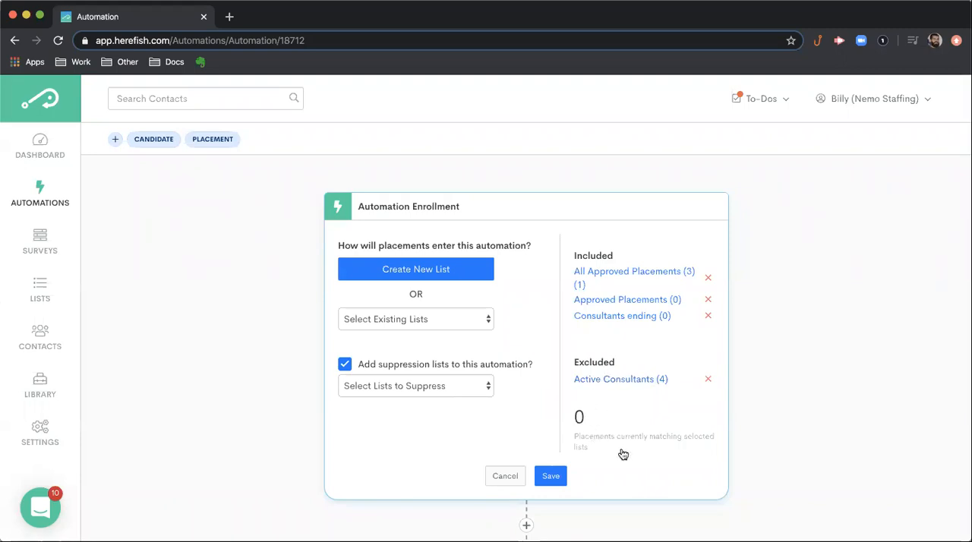
- Remove Active Consultants from the excluded lists and save the automation enrollment
scroll(625, 449, "down", 3)
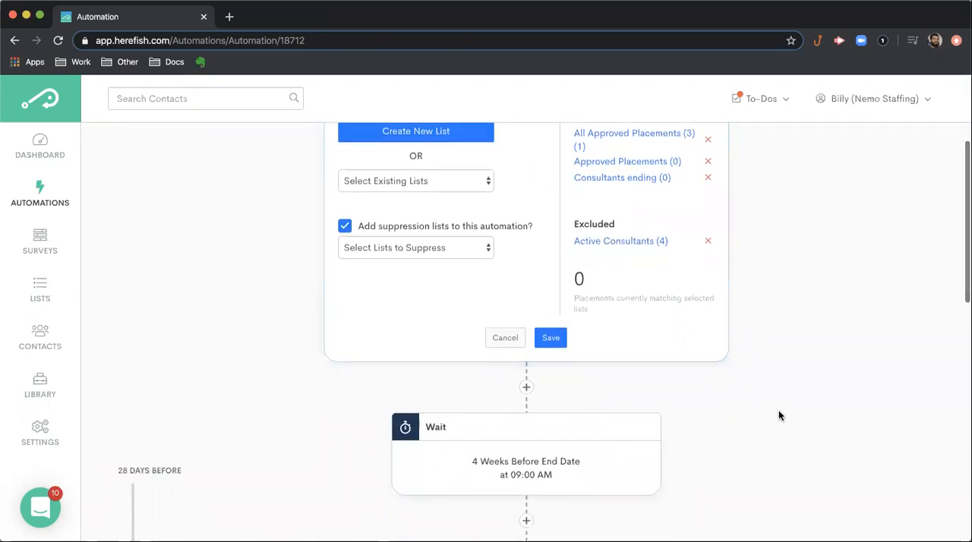
scroll(779, 415, "down", 1)
scroll(707, 326, "up", 3)
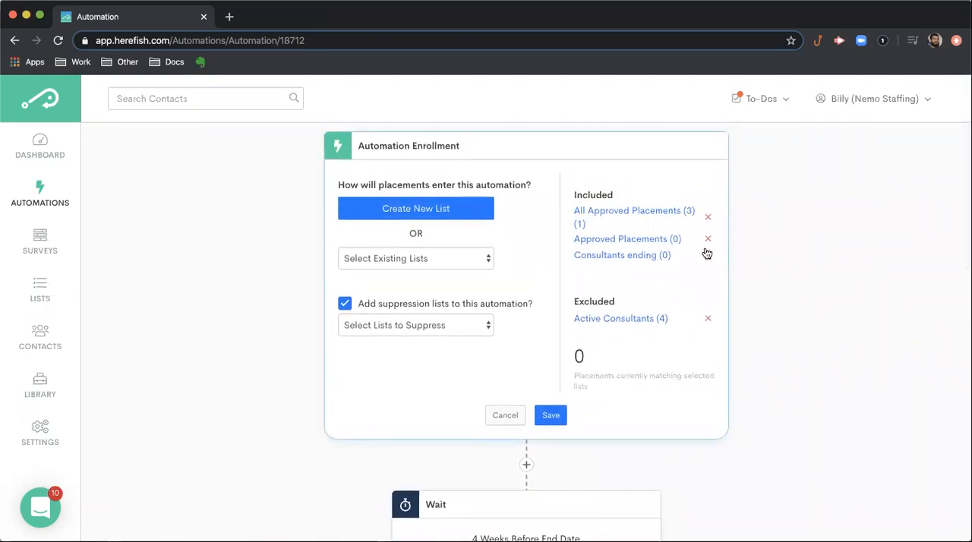
left_click(707, 319)
left_click(558, 404)
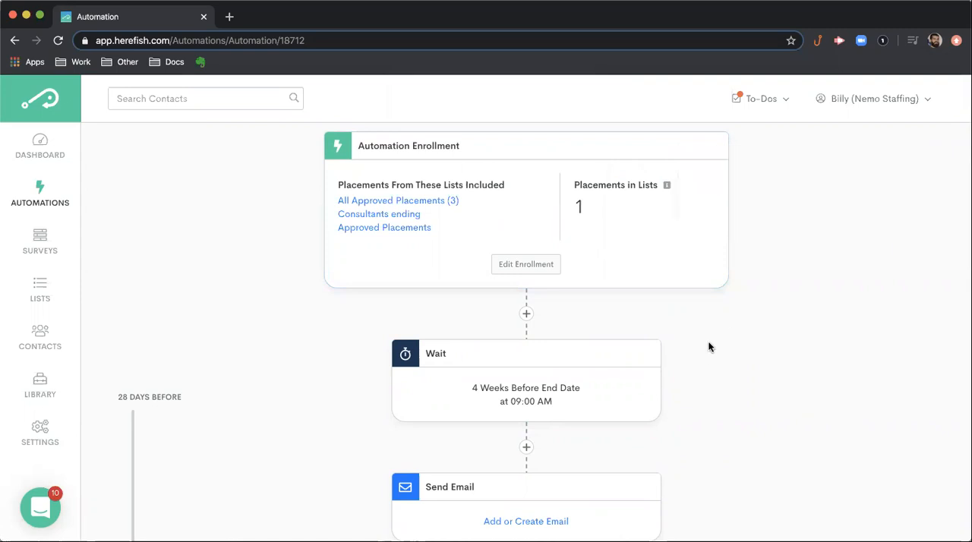
scroll(708, 347, "up", 3)
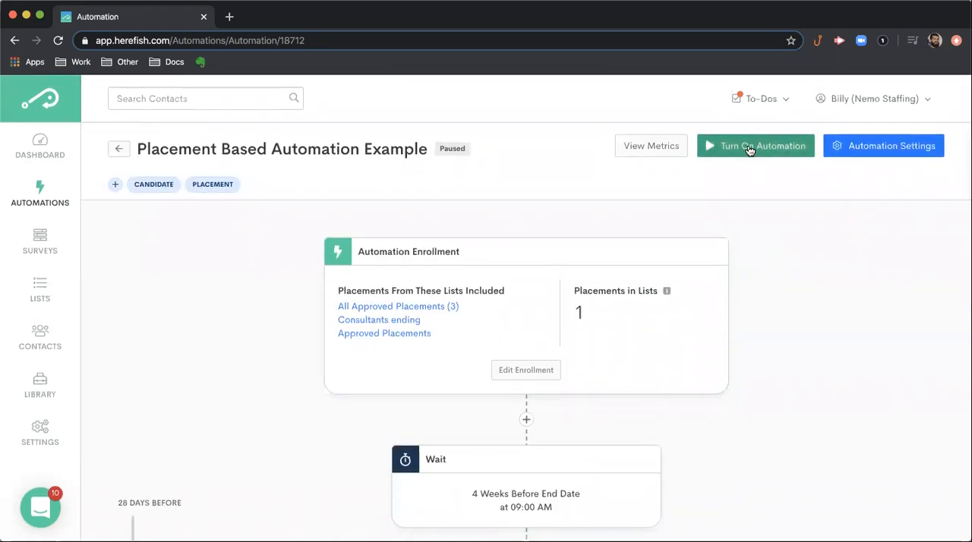
scroll(798, 338, "down", 10)
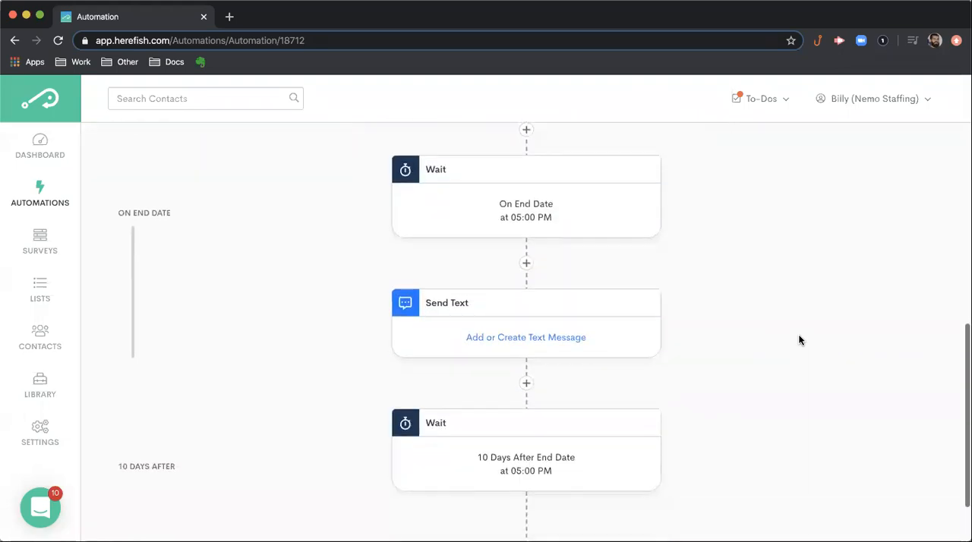
scroll(798, 339, "up", 10)
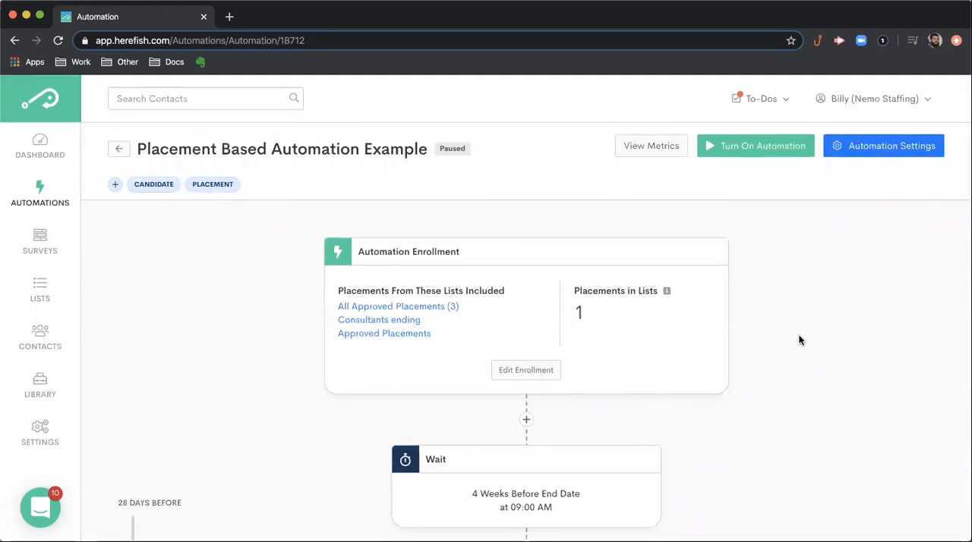